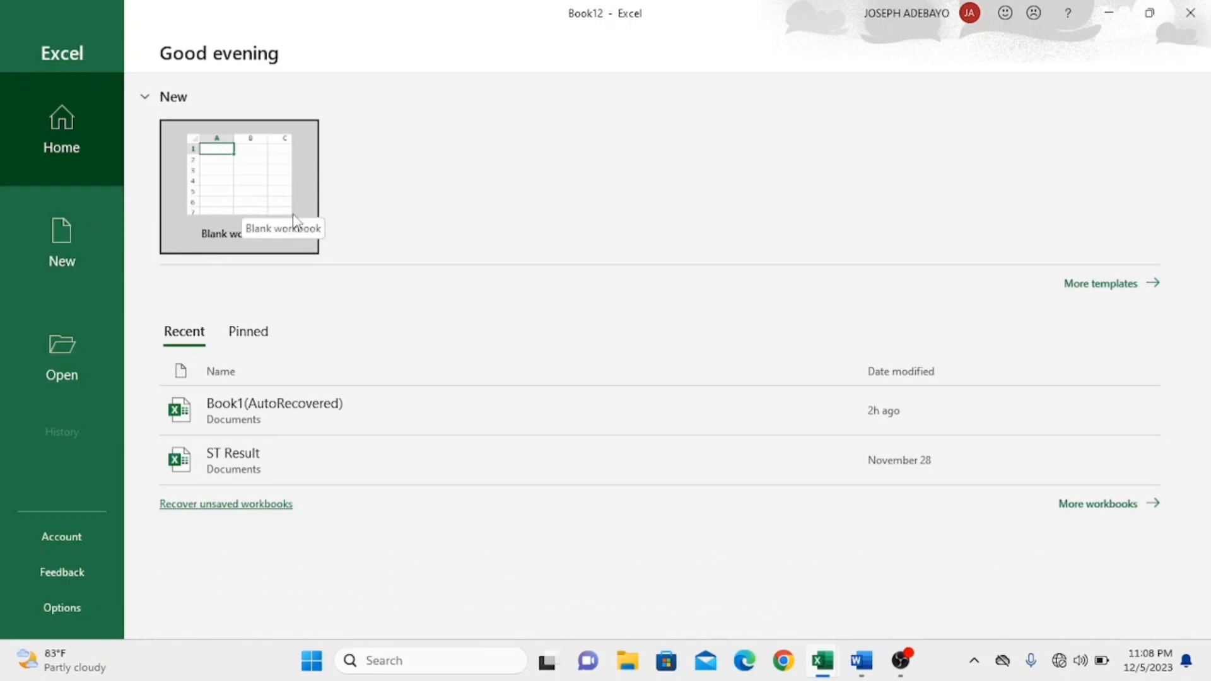
Create a blank workbook and select rows 1, 2, 3 and 5 one at a time.
click(301, 192)
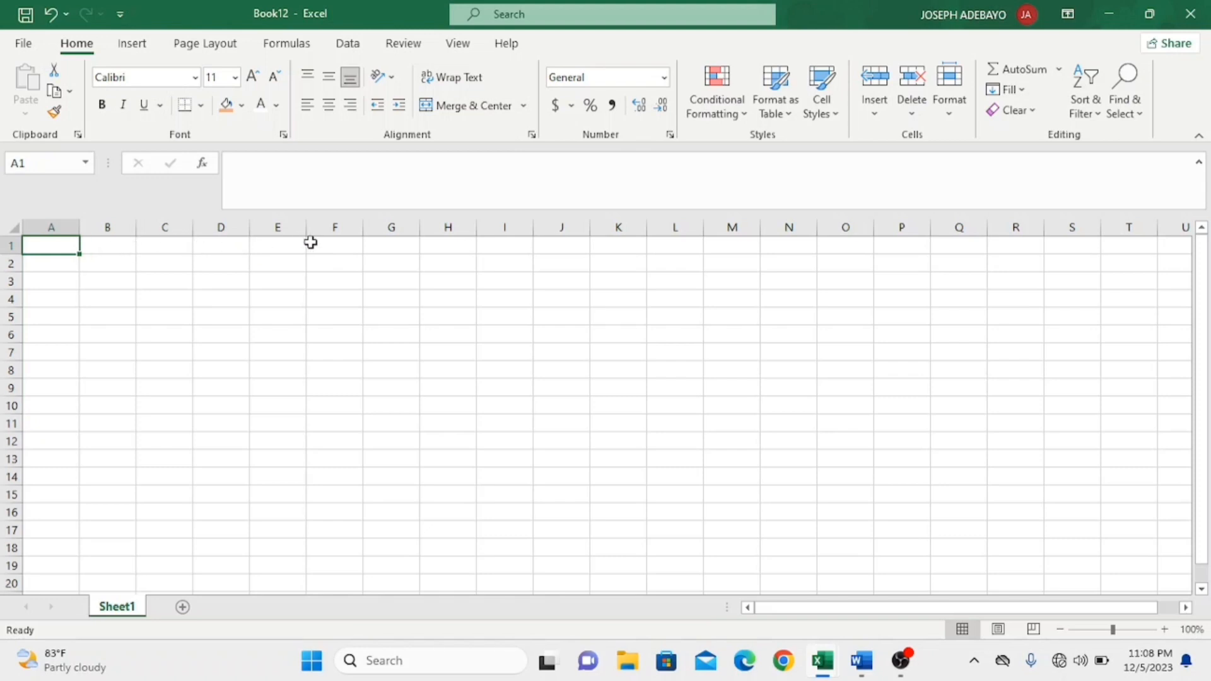
click(5, 246)
click(6, 264)
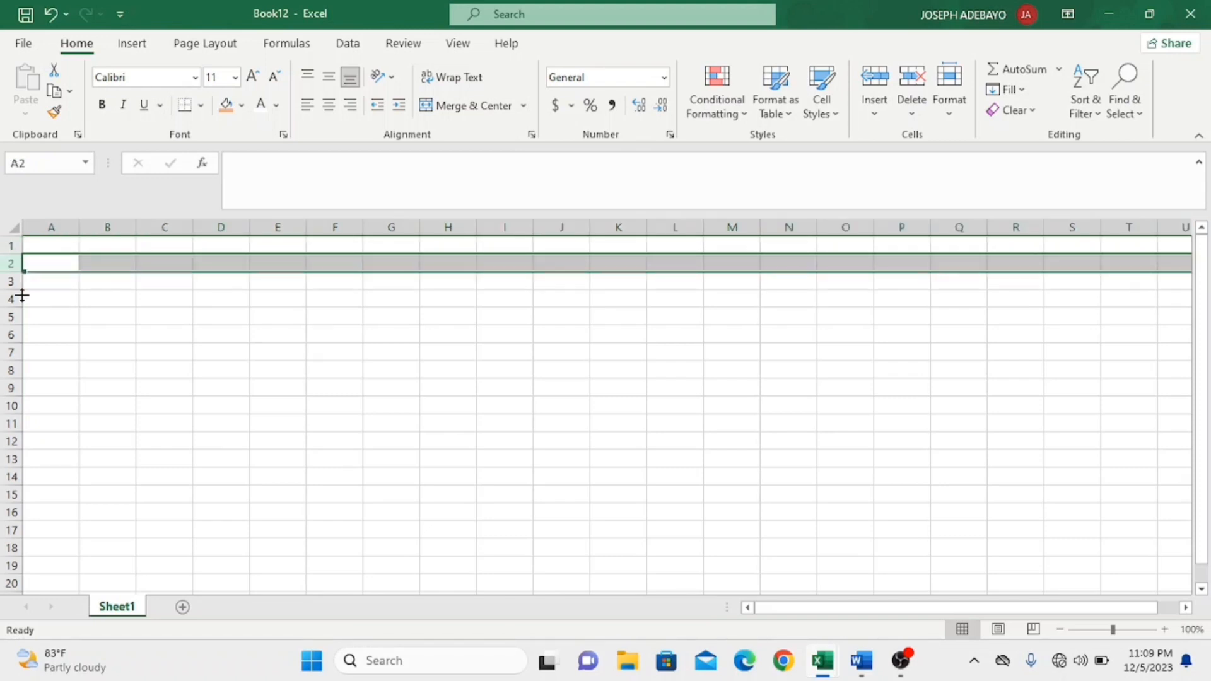
click(10, 281)
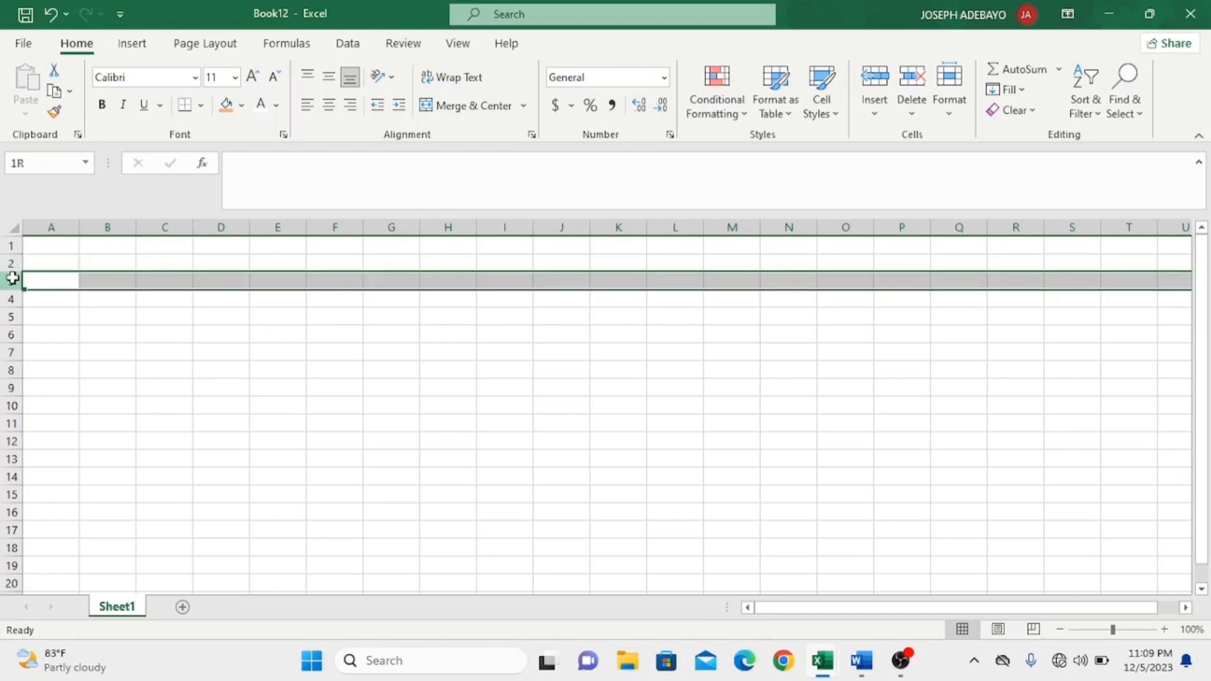
click(8, 317)
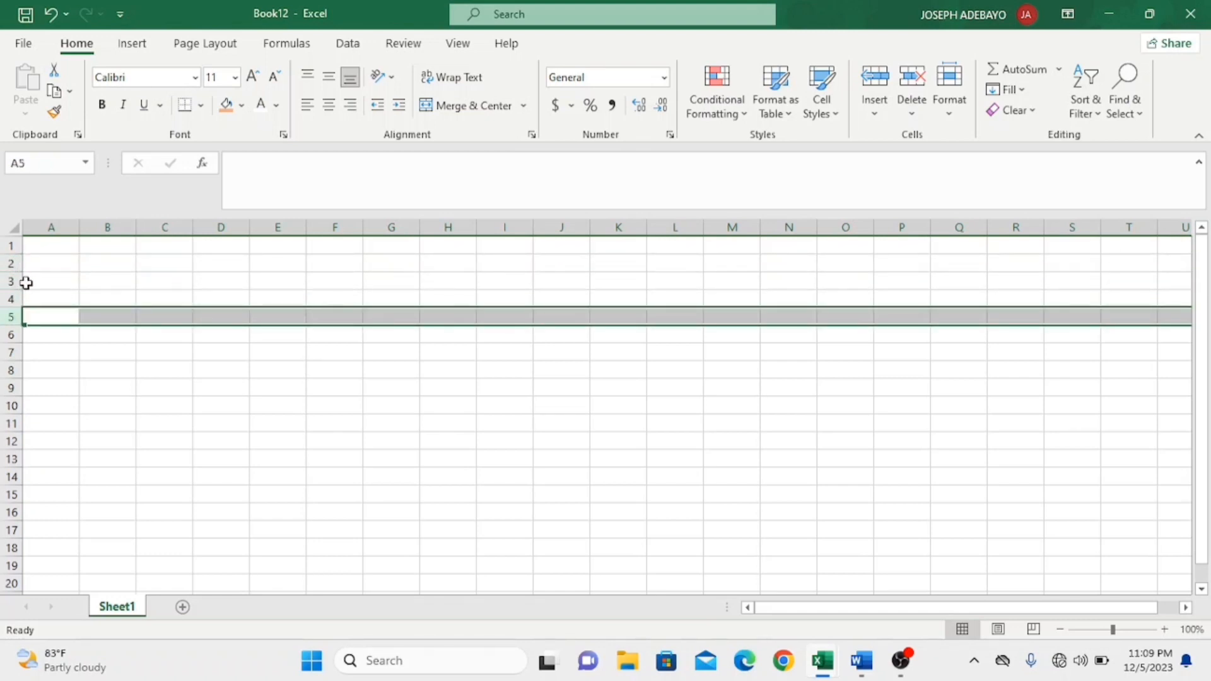
Select the whole columns A, B and C one at a time, going through them twice.
click(54, 225)
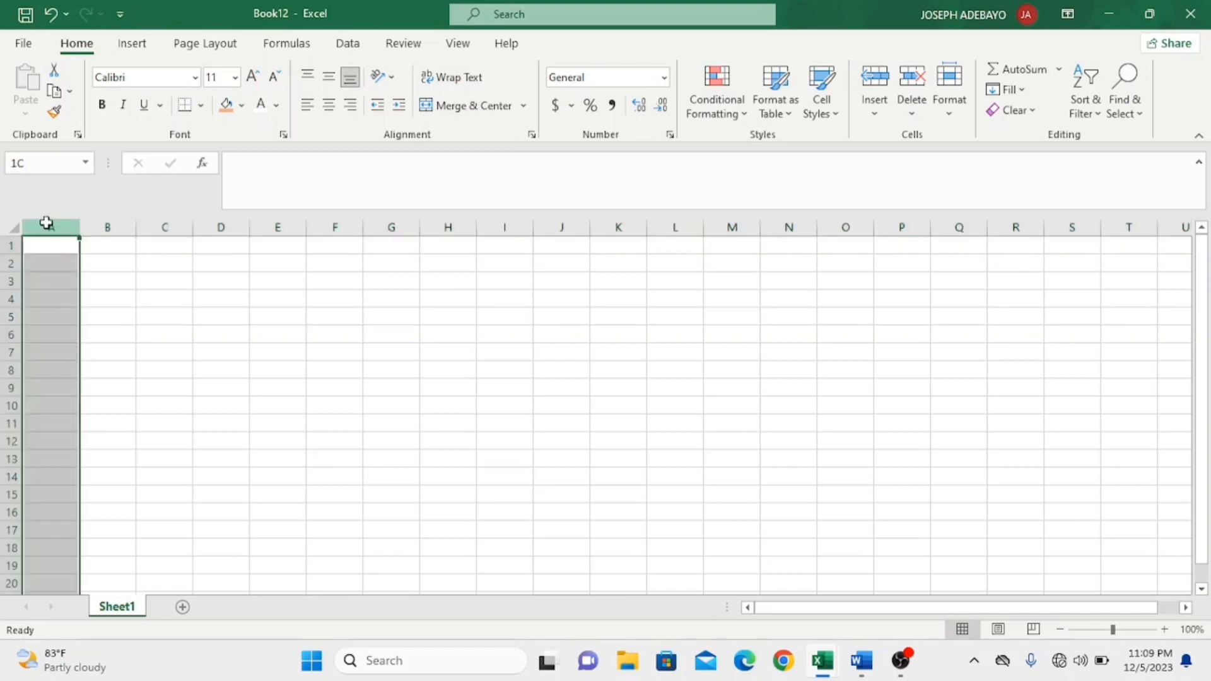
click(108, 221)
click(165, 224)
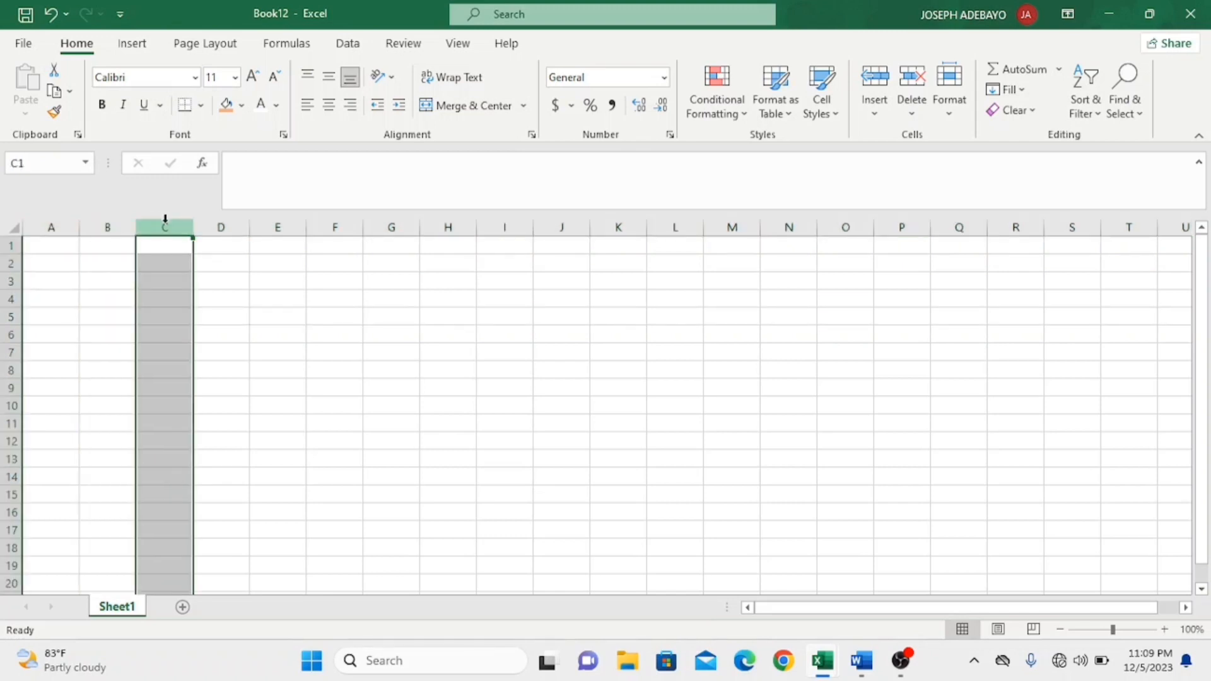
click(49, 225)
click(106, 225)
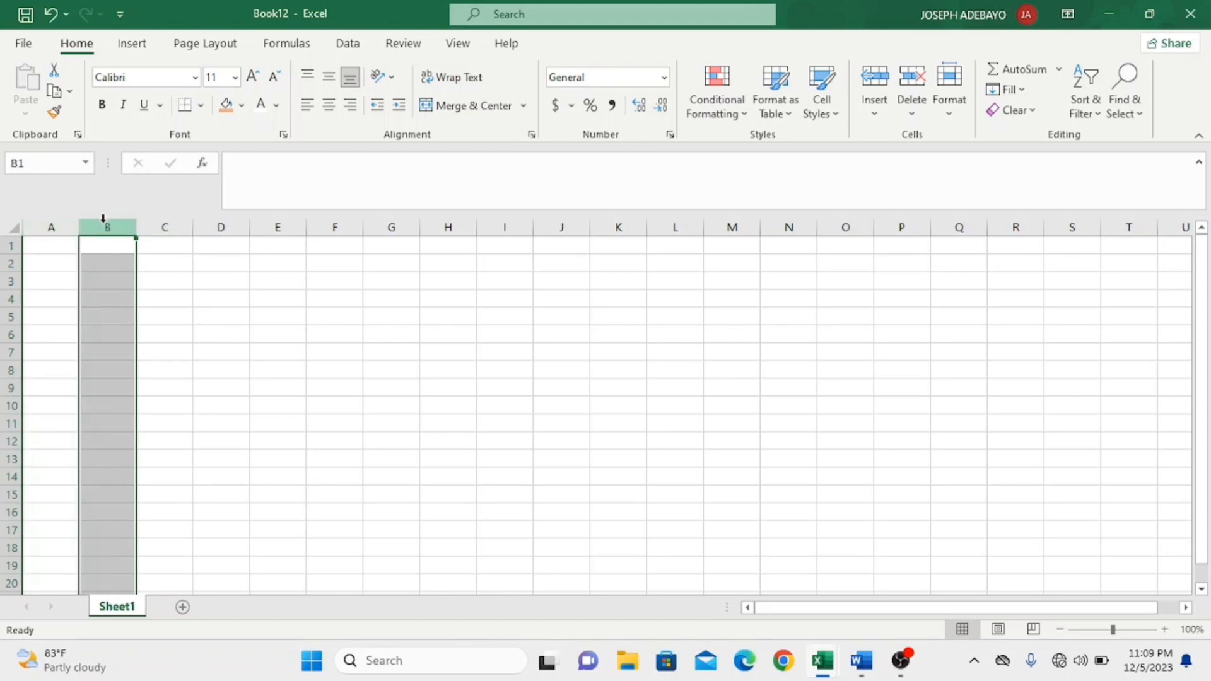
click(174, 218)
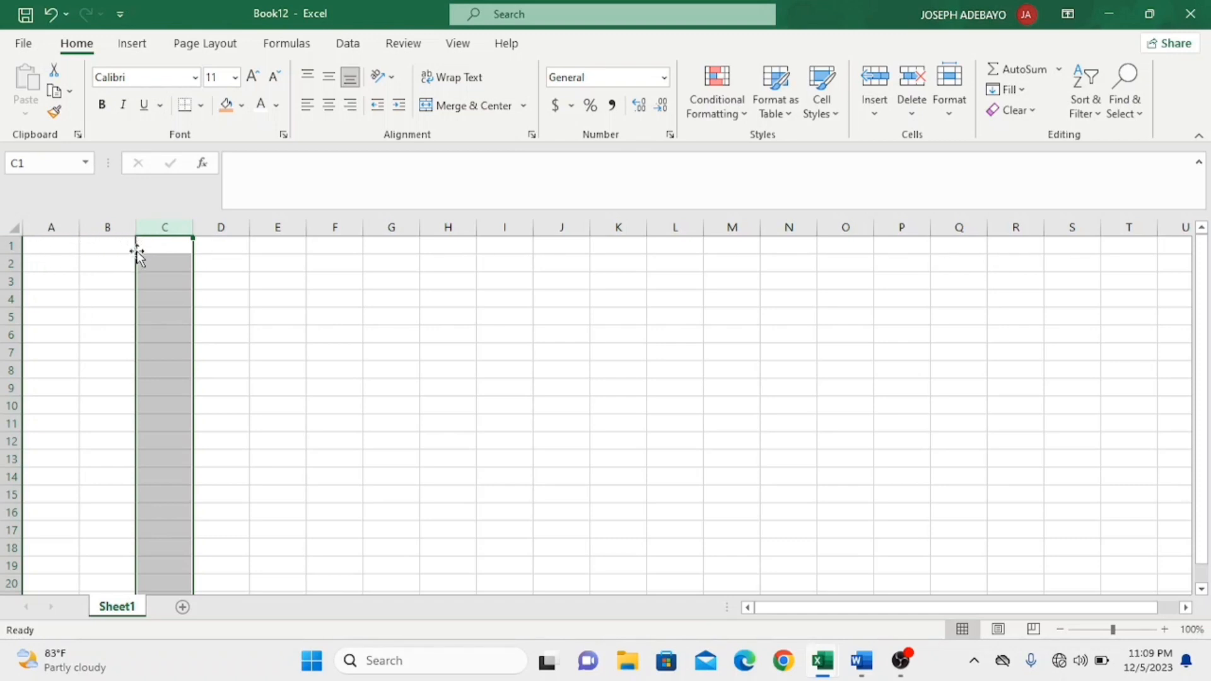
Select cells C2 and D4, open D4 for editing in the formula bar, and leave it empty by selecting G6.
click(165, 268)
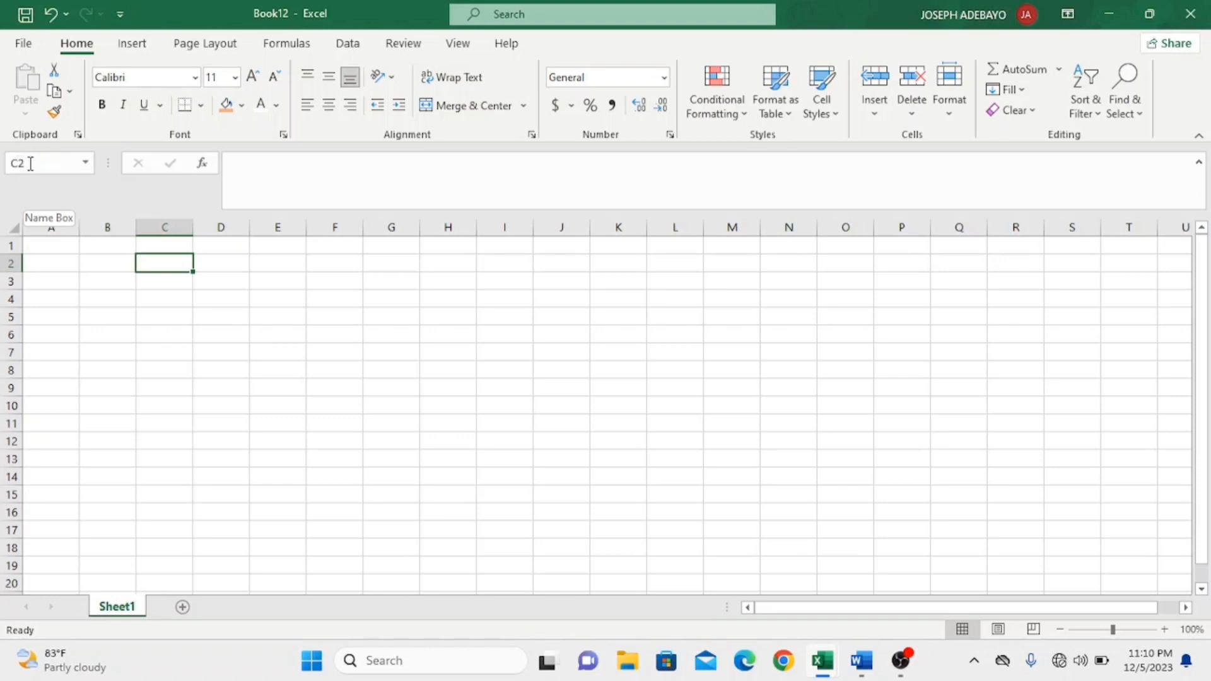
click(236, 300)
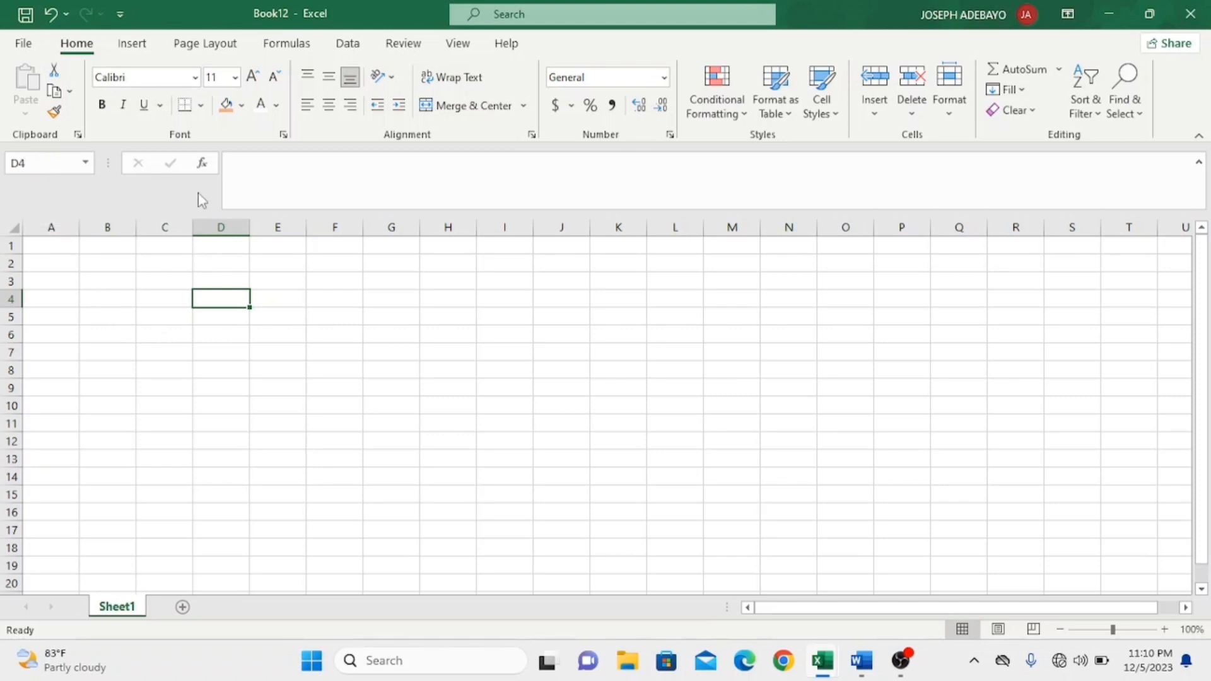
click(254, 181)
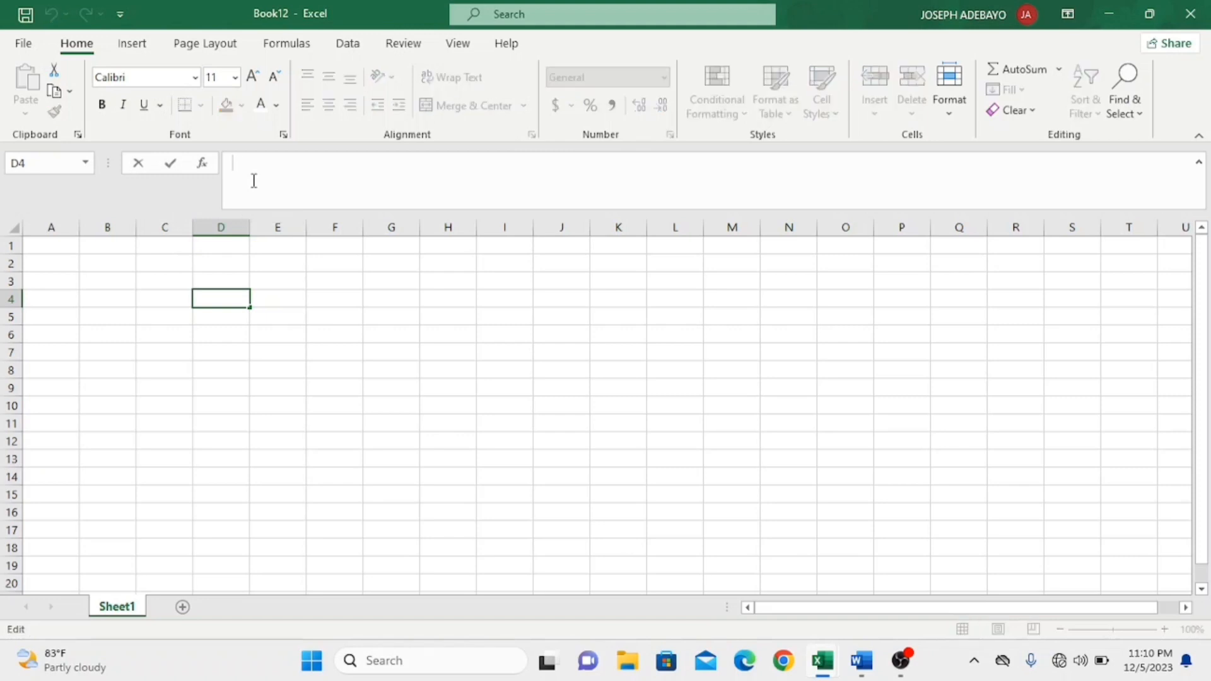
click(370, 331)
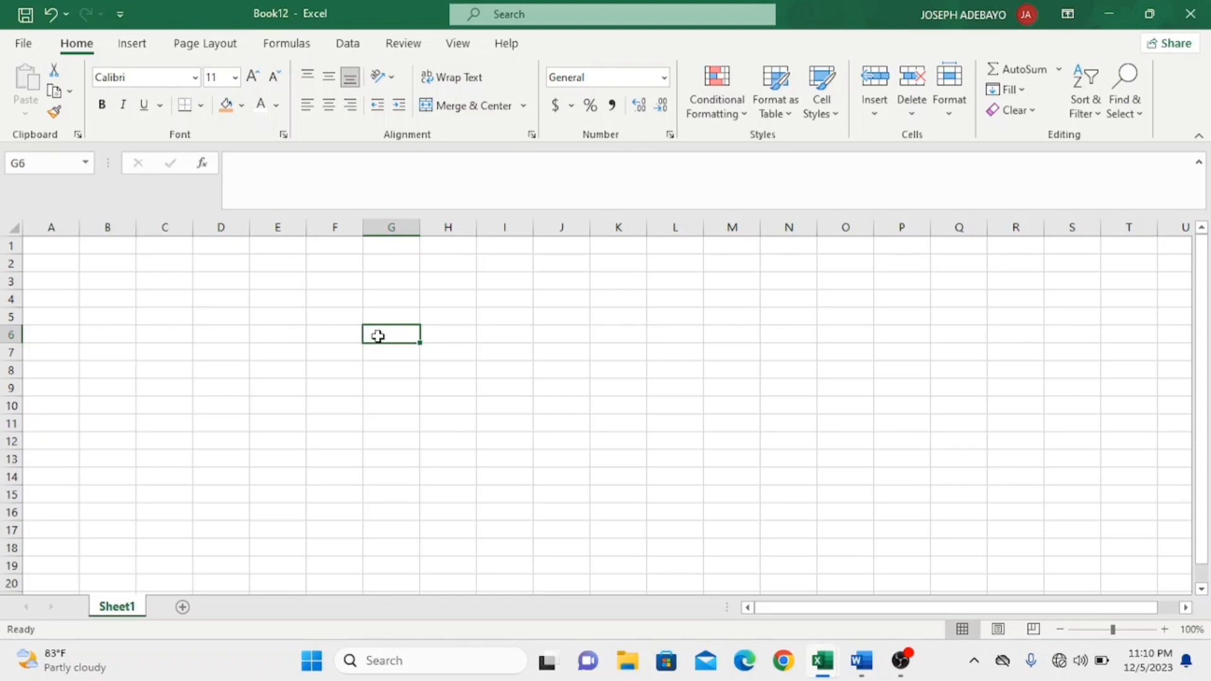
Select the individual cells C3, D3, E3, G4 and E4 one after another.
click(168, 280)
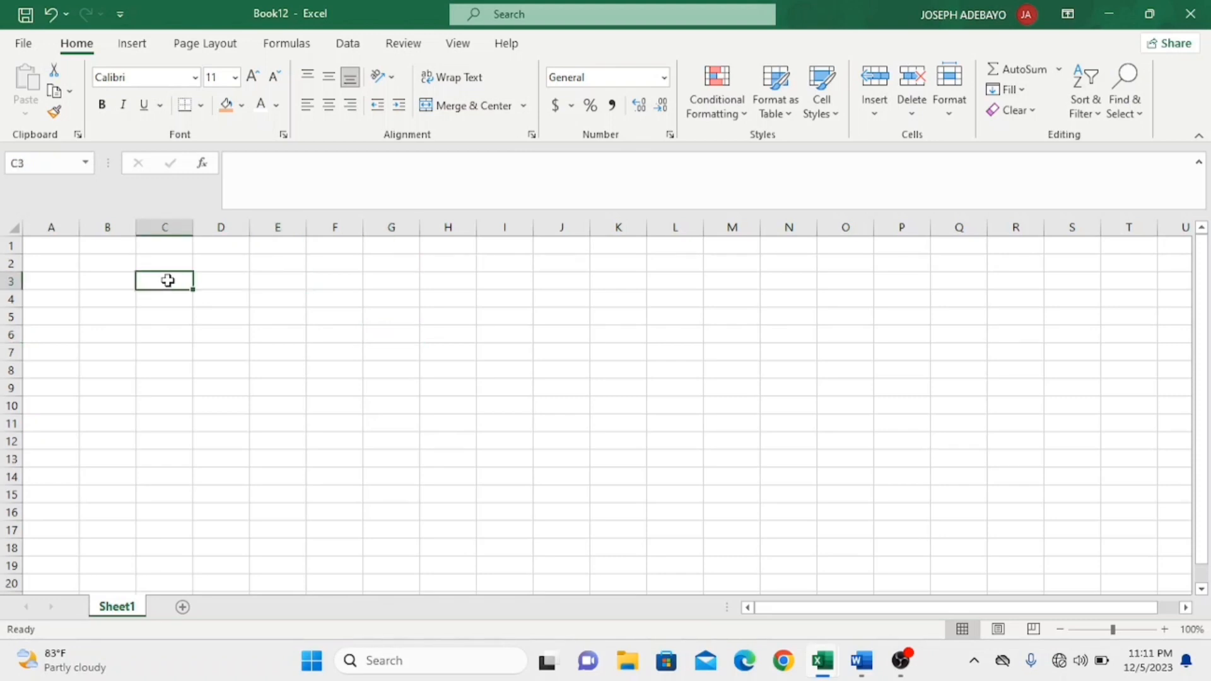
click(231, 285)
click(296, 282)
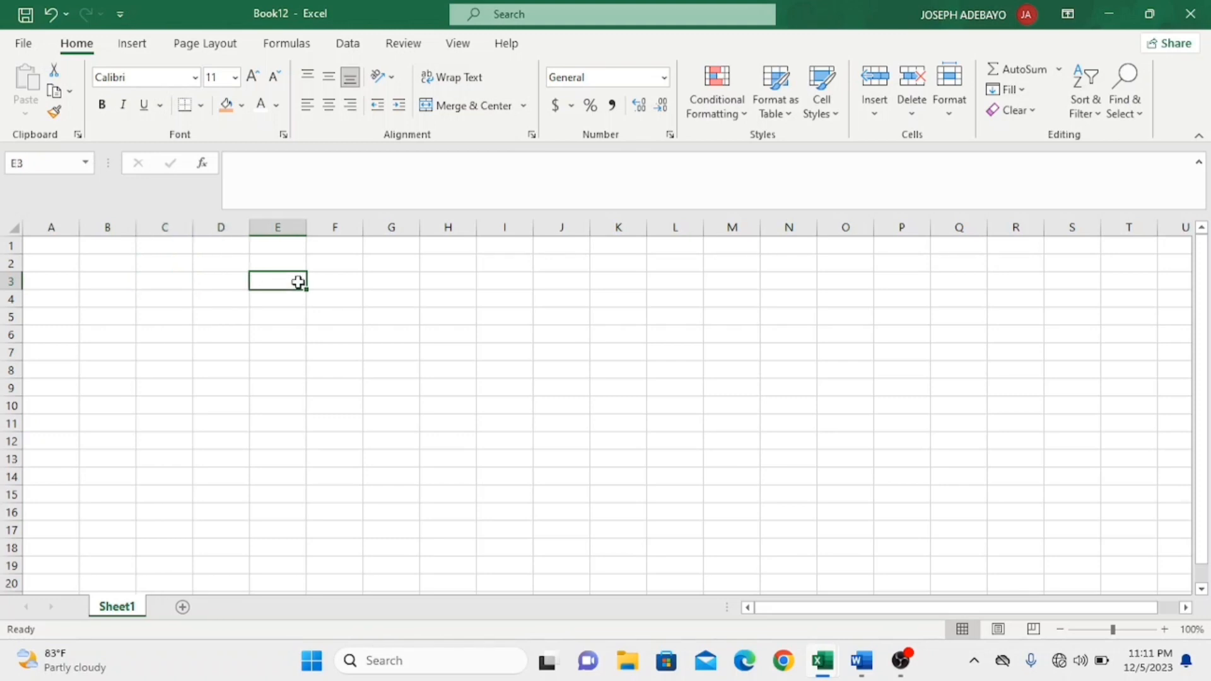
click(396, 294)
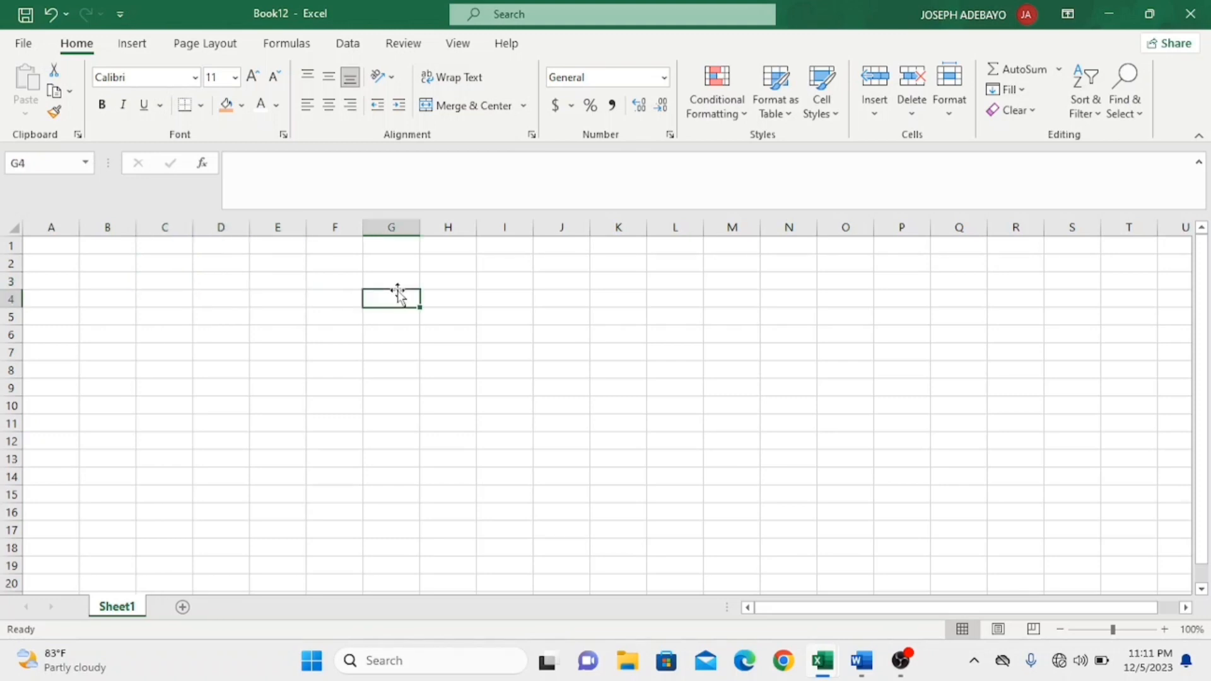
click(257, 292)
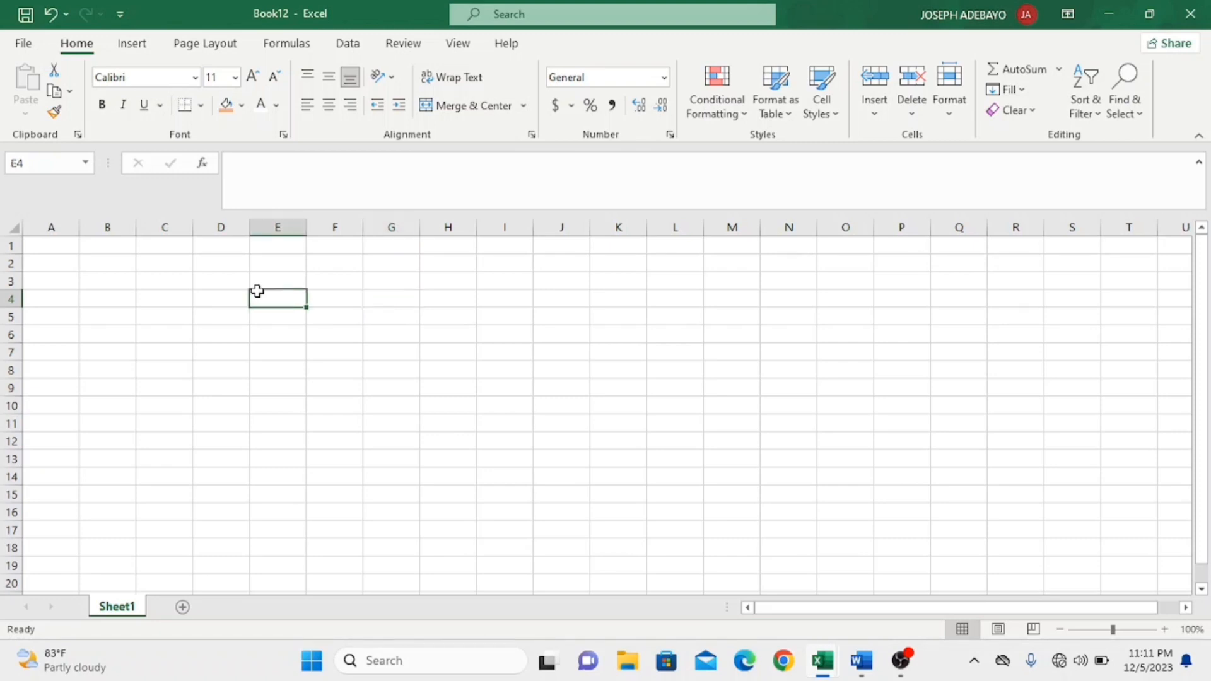
Select the cell range F3:L15 and release it by selecting cell C15.
click(329, 285)
drag(329, 286, 672, 488)
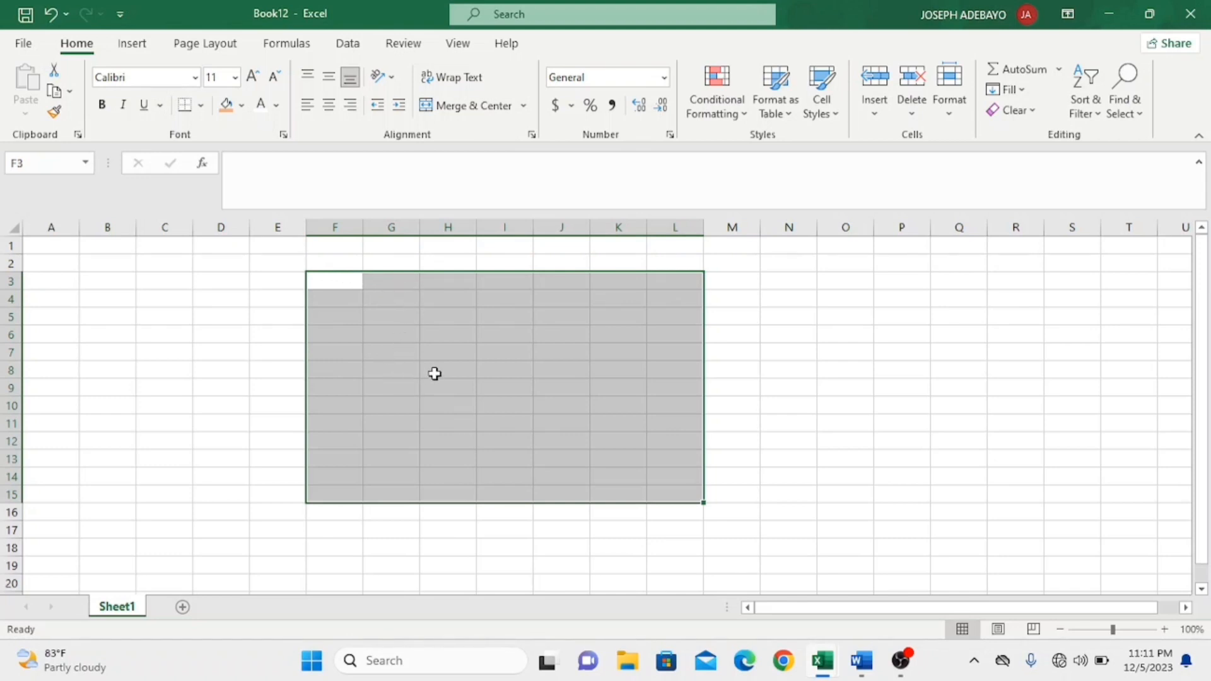
click(143, 491)
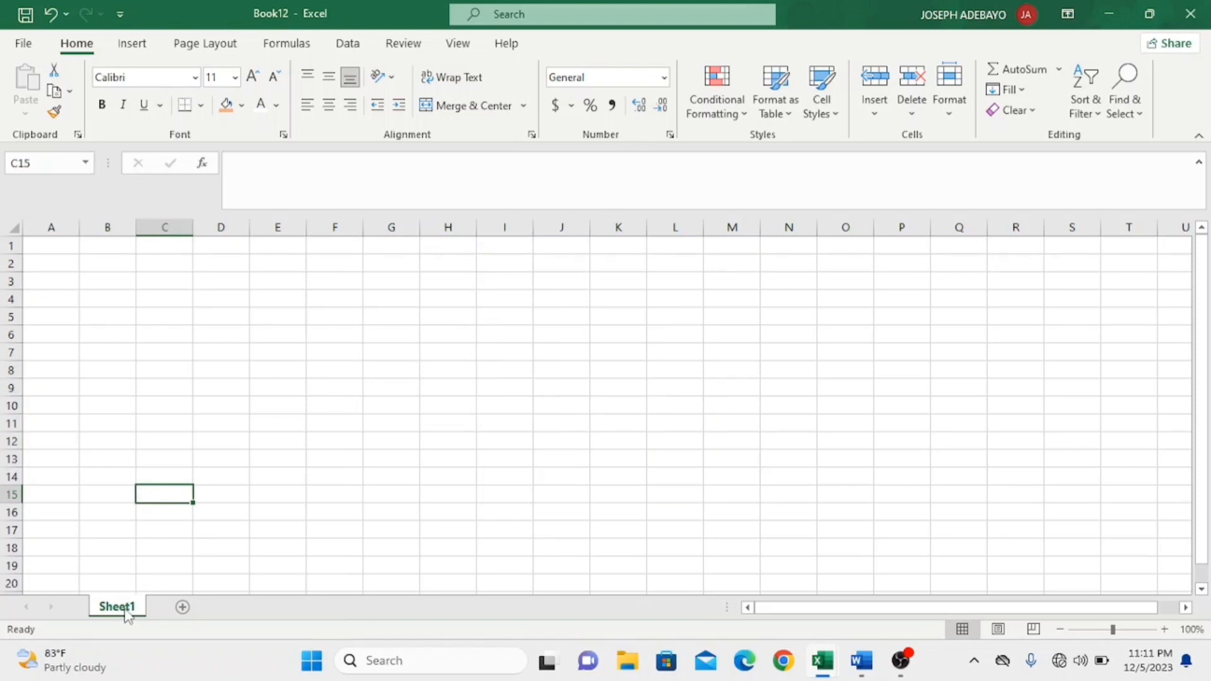
Add four new worksheets after Sheet1, up to Sheet5.
click(182, 608)
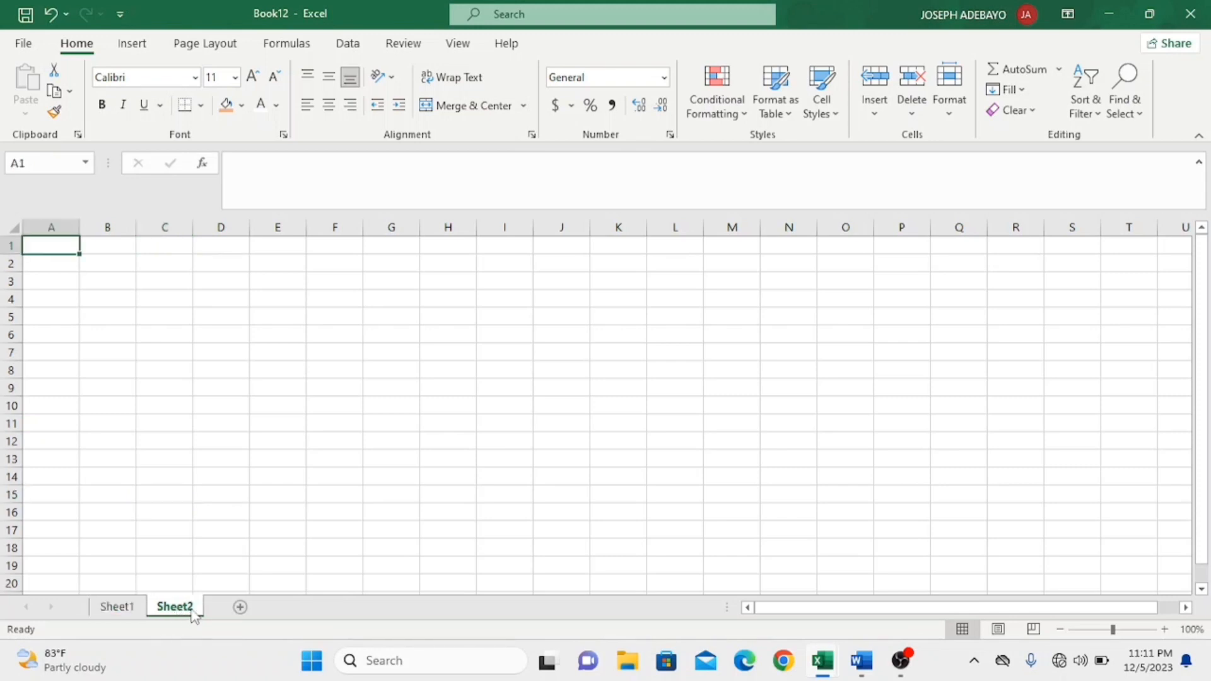
click(242, 606)
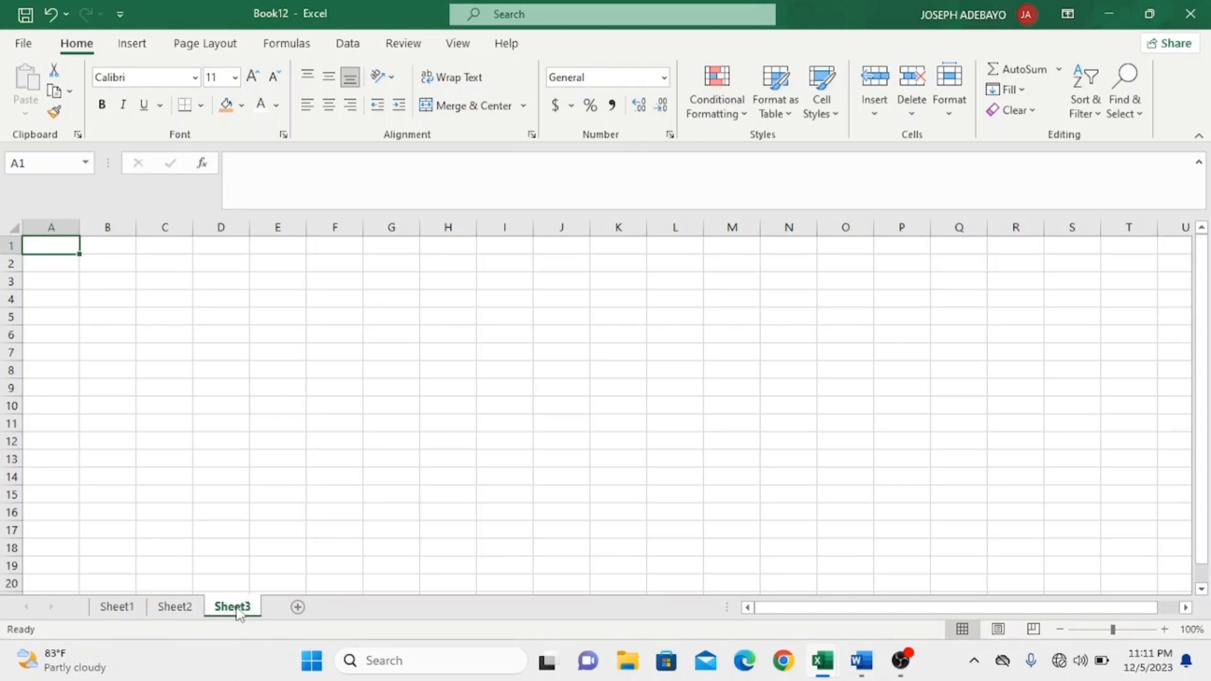
click(297, 607)
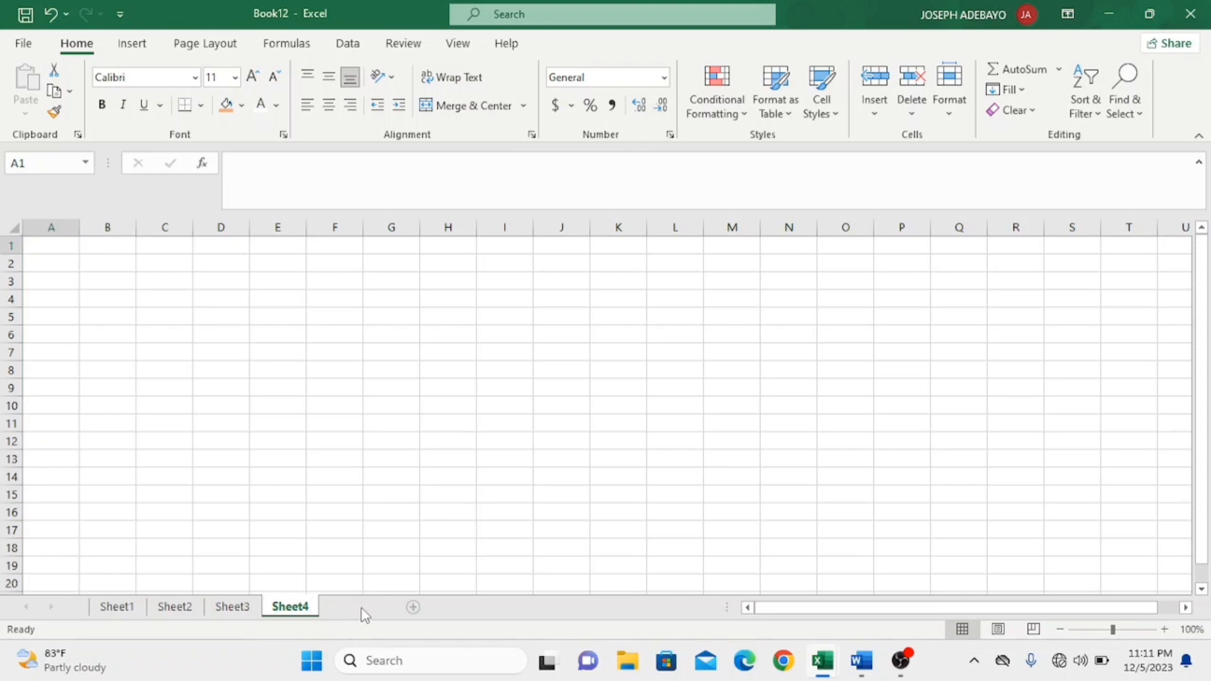
click(355, 606)
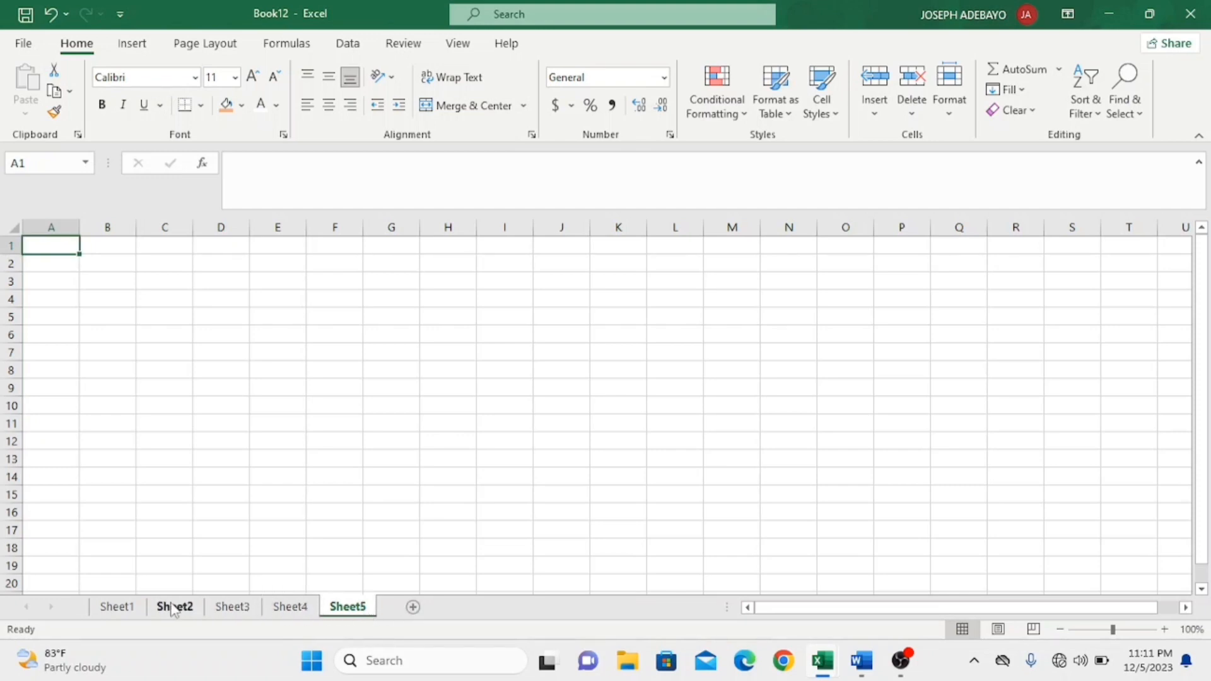
Rename the Sheet1 worksheet as Tutorial.
right_click(118, 607)
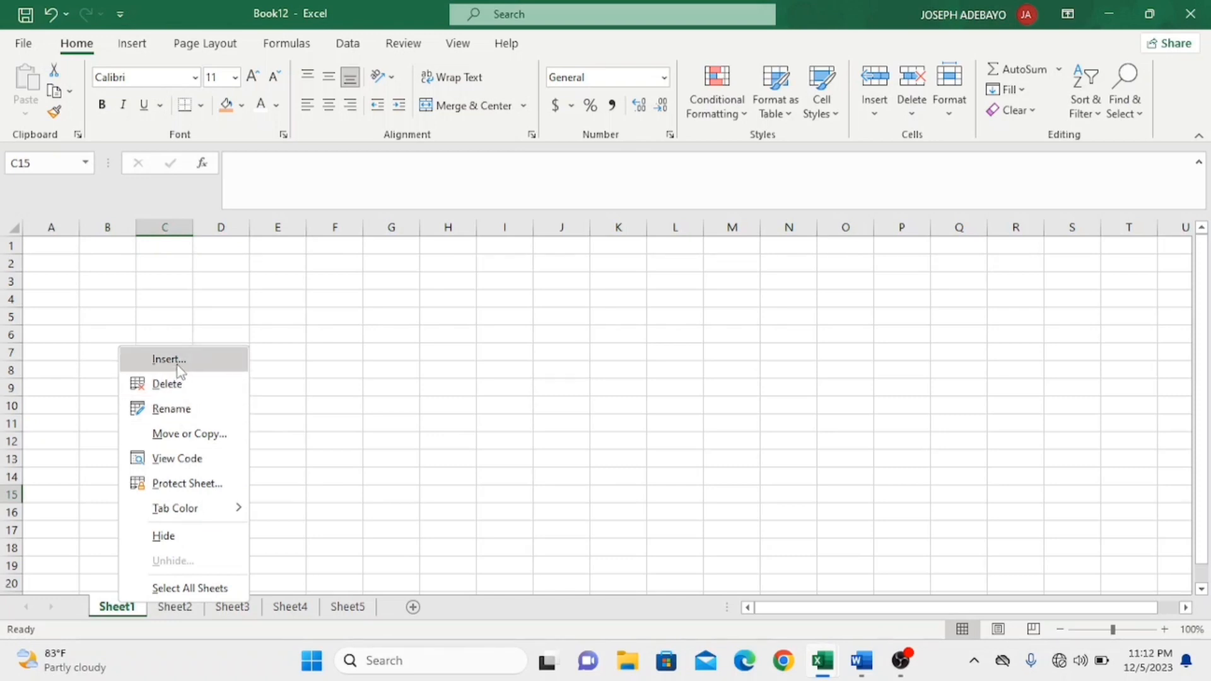
click(169, 409)
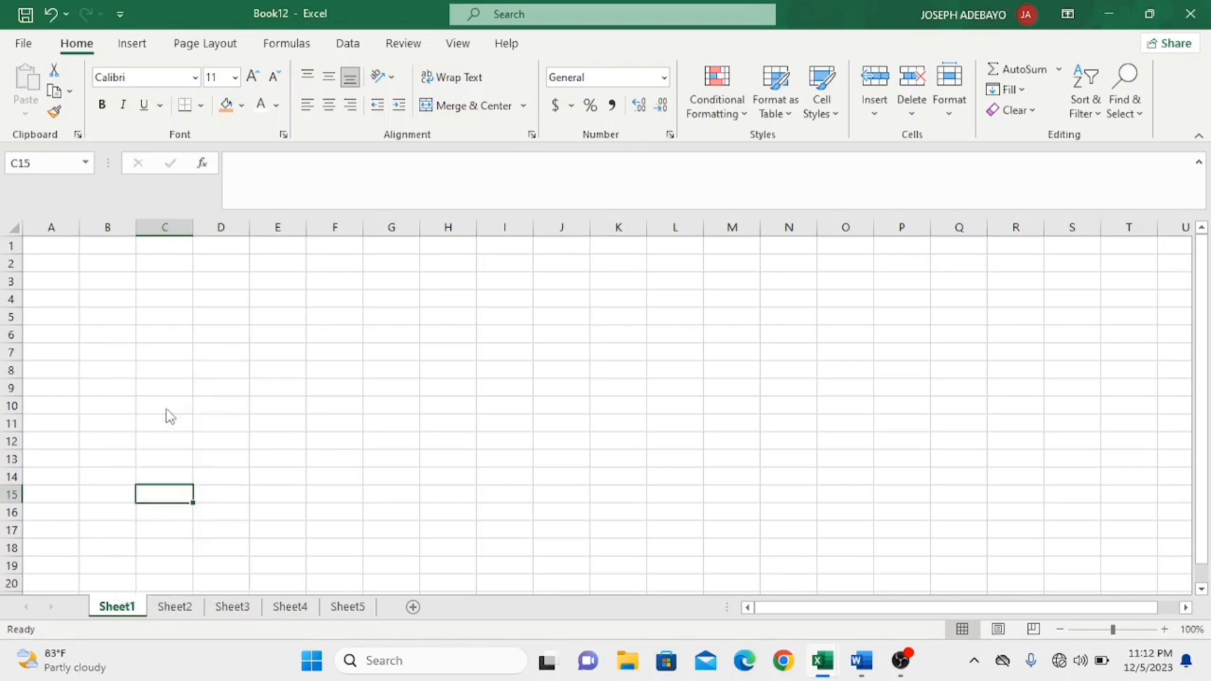
text(Tutorial)
key(Return)
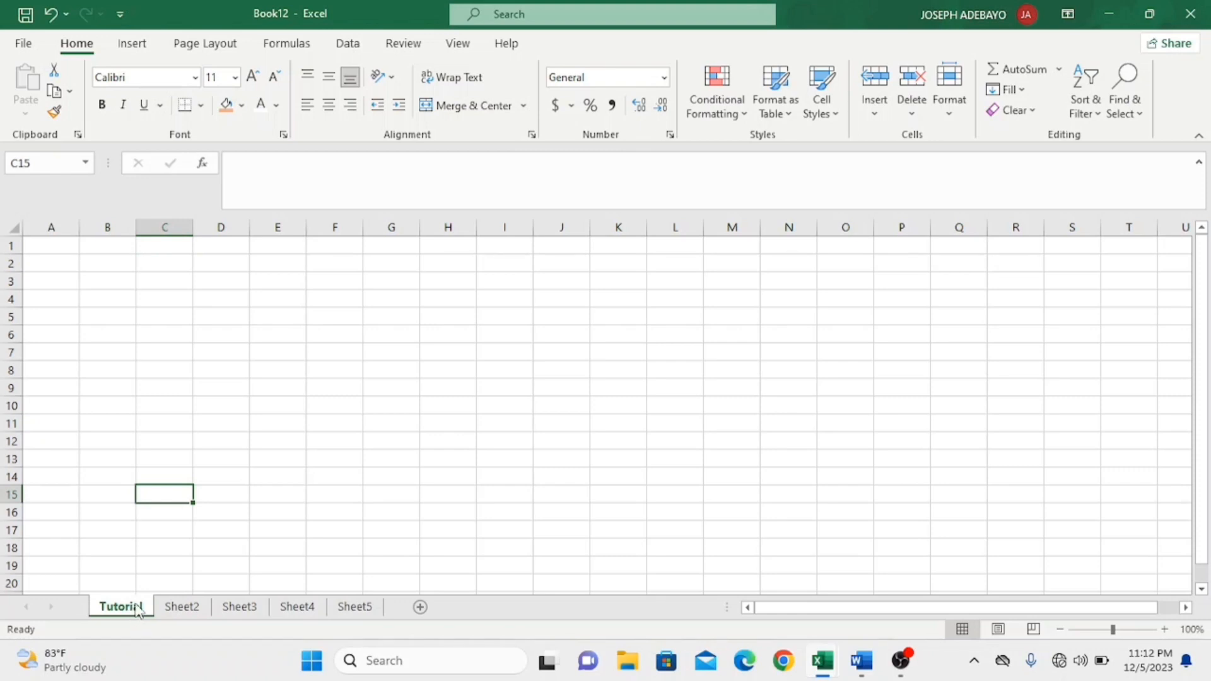
Enter the numbers 2, 3, 4 and 5 across cells C4 to F4 of the Tutorial sheet.
click(176, 297)
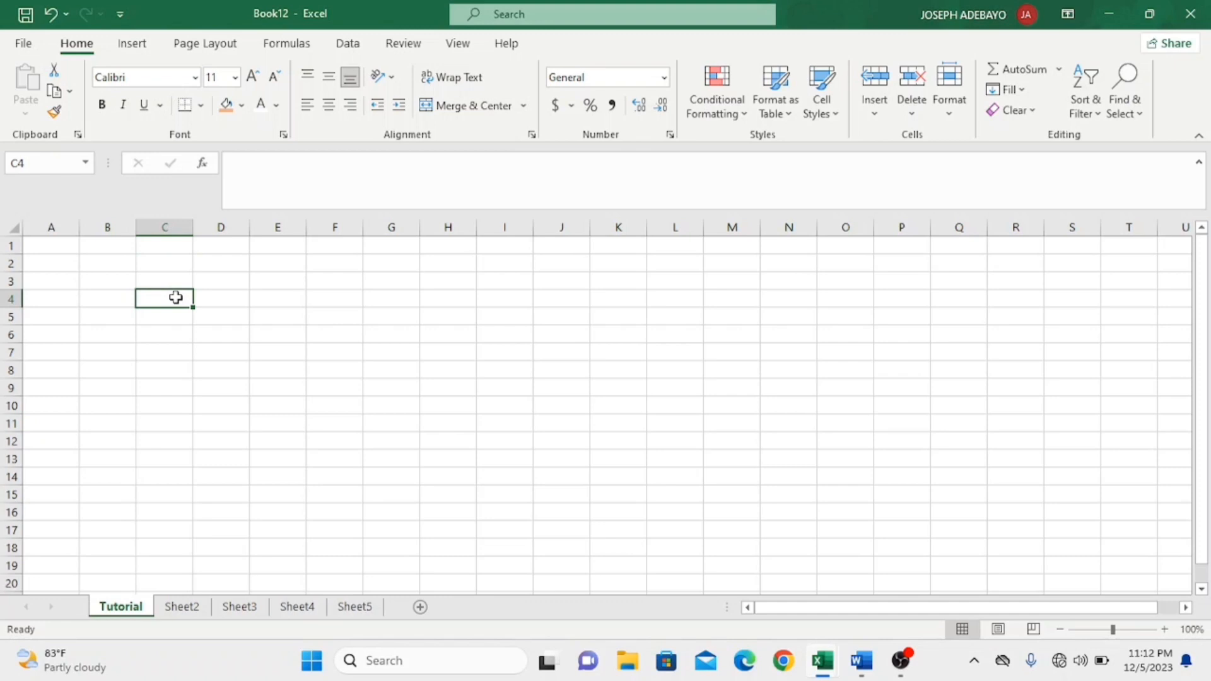
text(2)
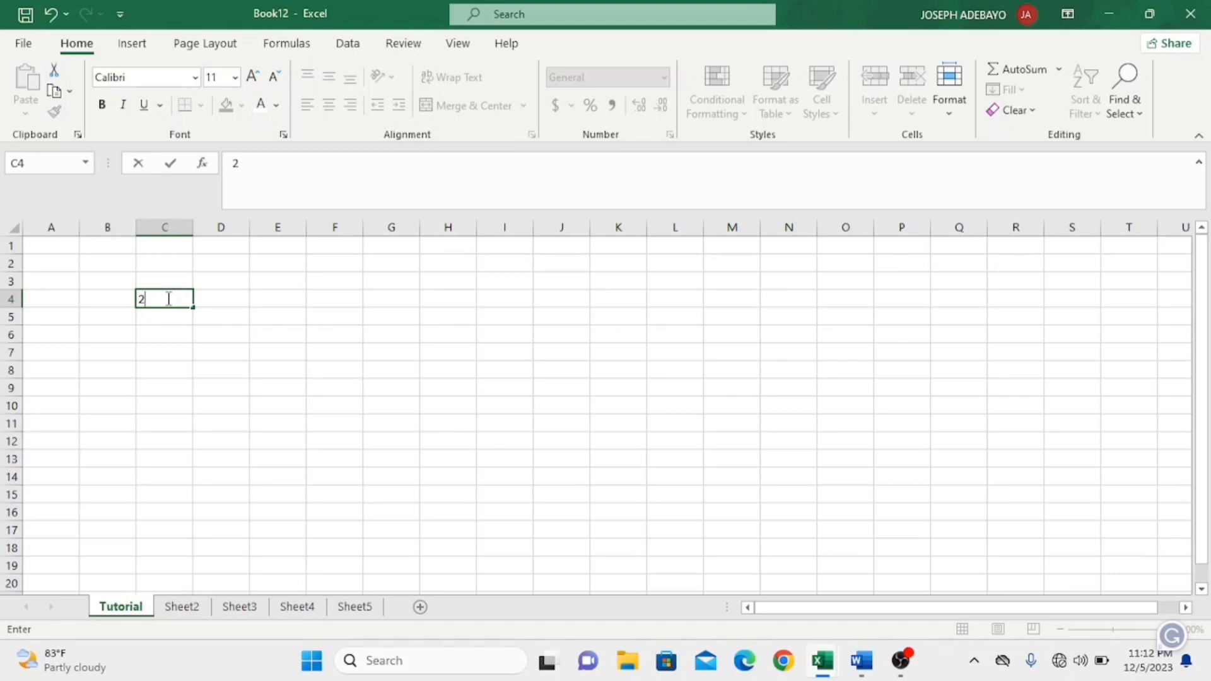
key(Tab)
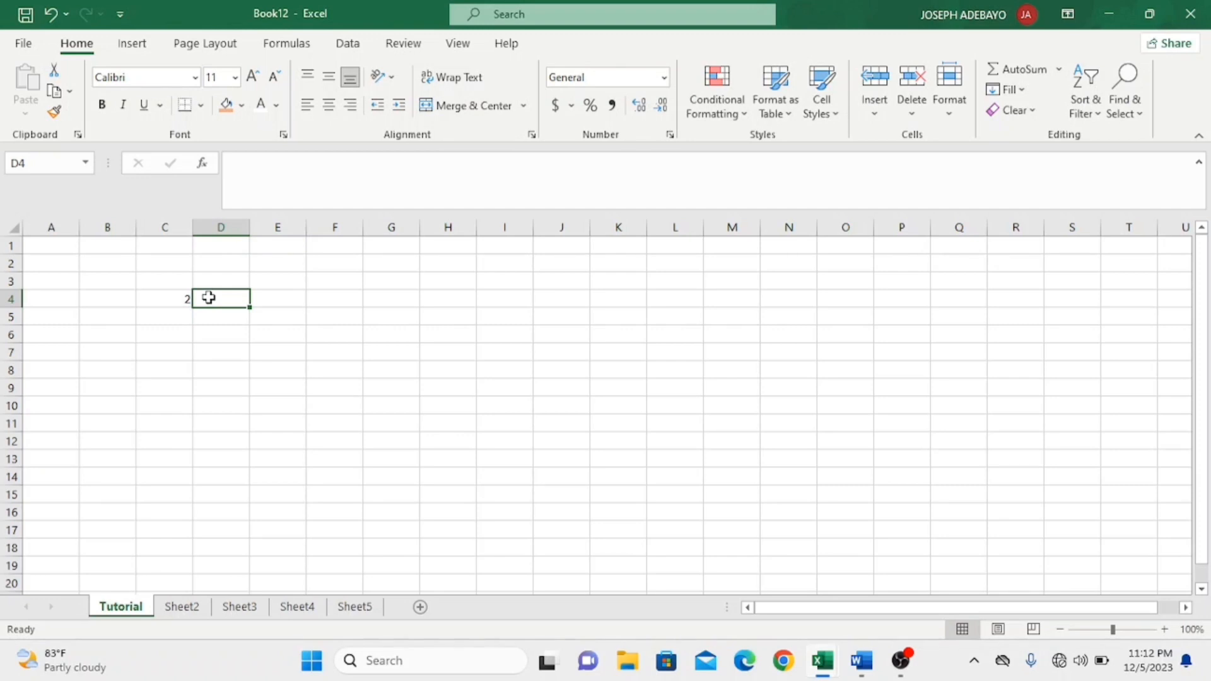
text(3)
key(Tab)
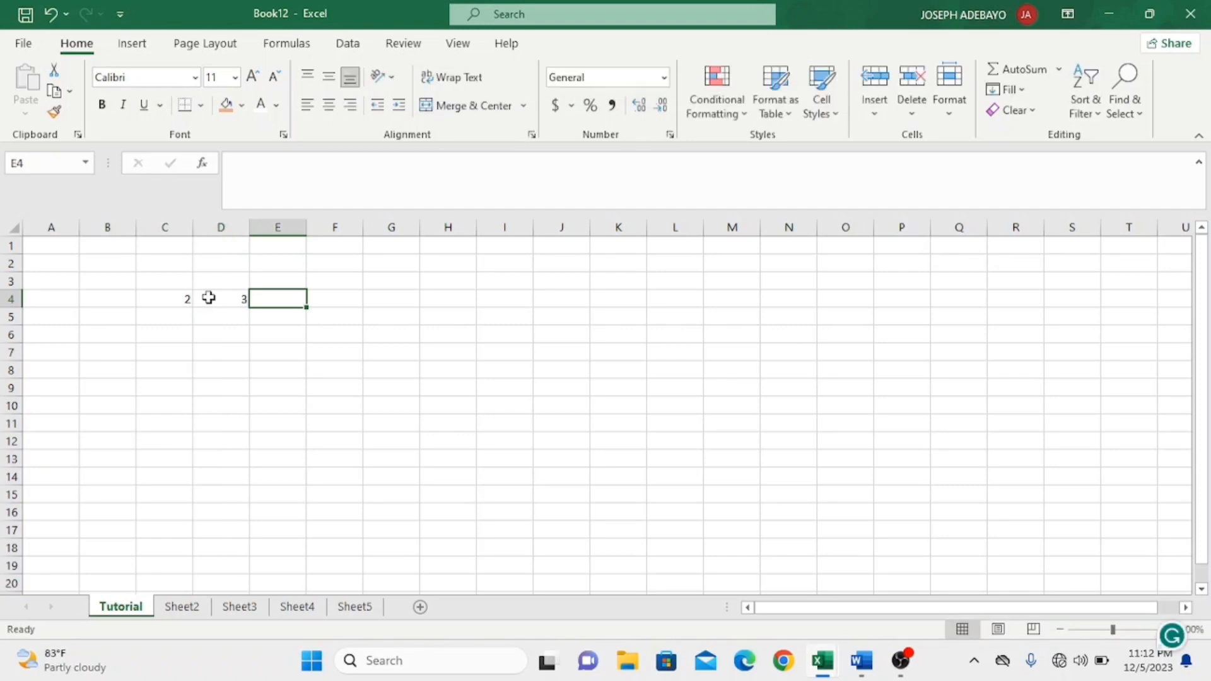
text(4)
key(Tab)
text(5)
key(Tab)
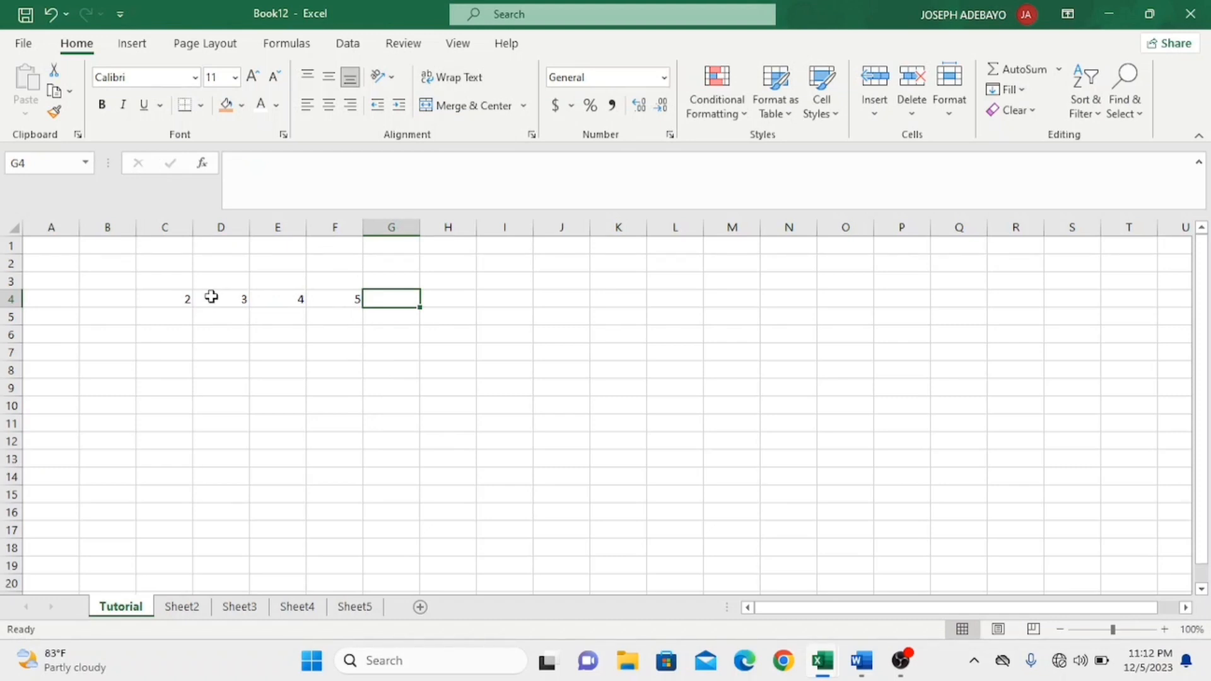
key(Return)
key(Return)
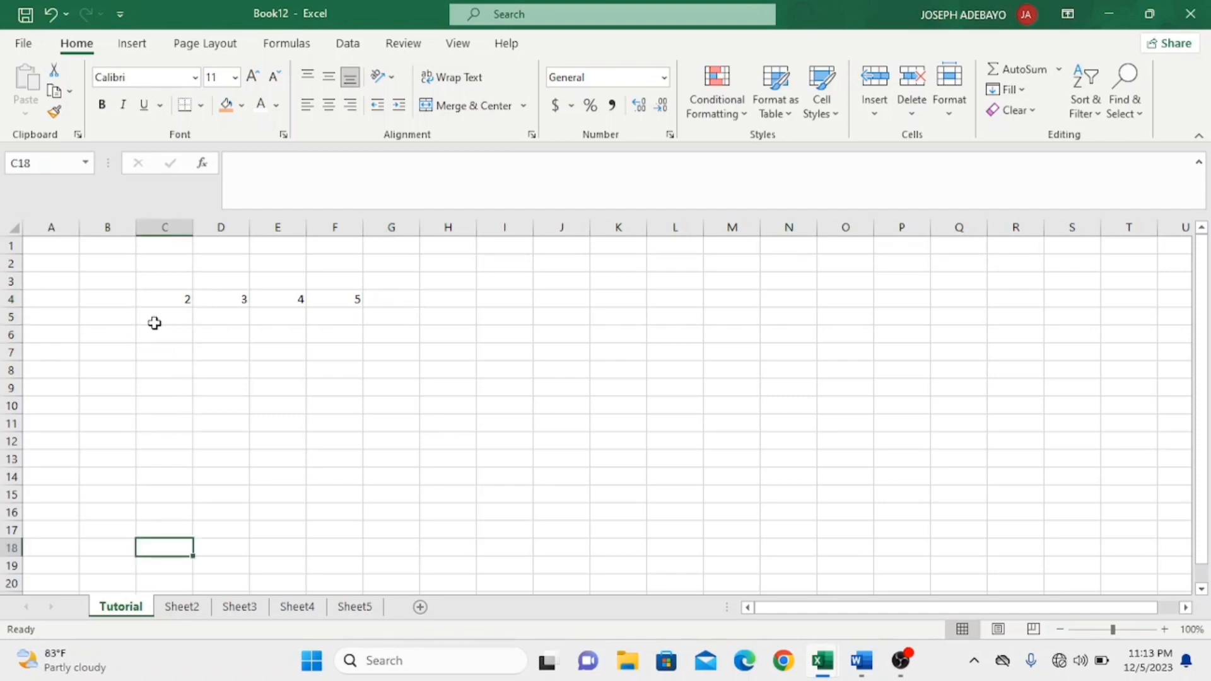
Enter the text "Excel" in cell D9 and move that cell's content to H14.
click(239, 395)
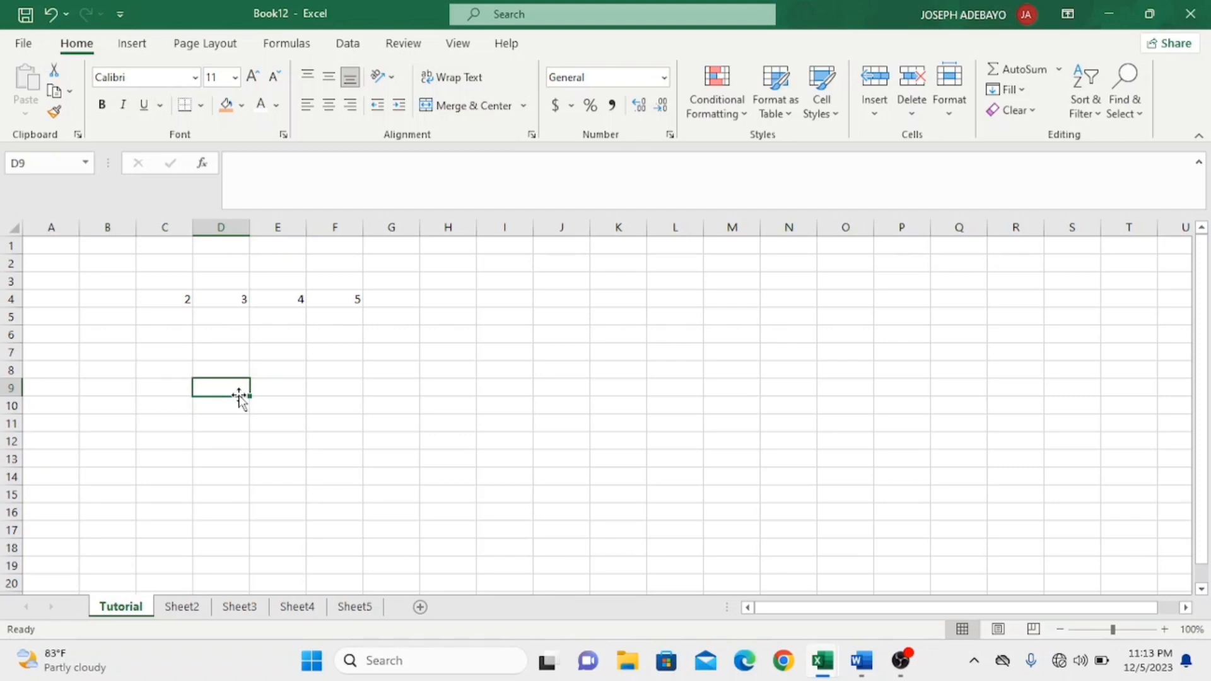
text(Excel)
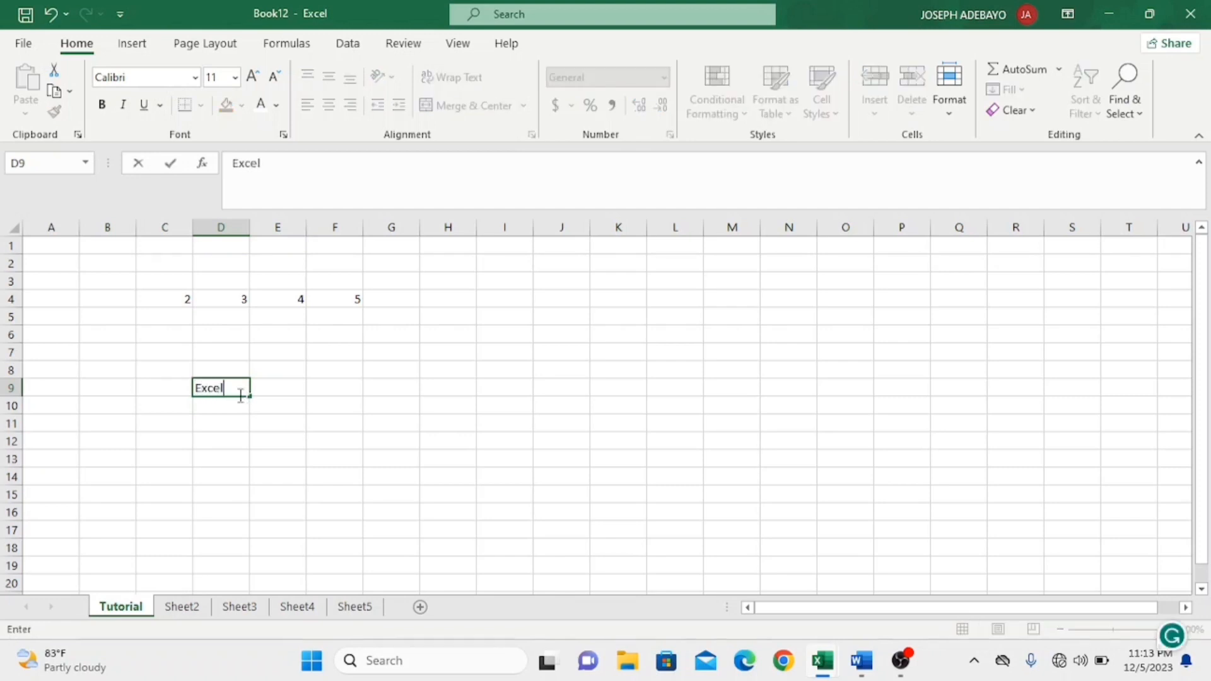
key(ctrl+Return)
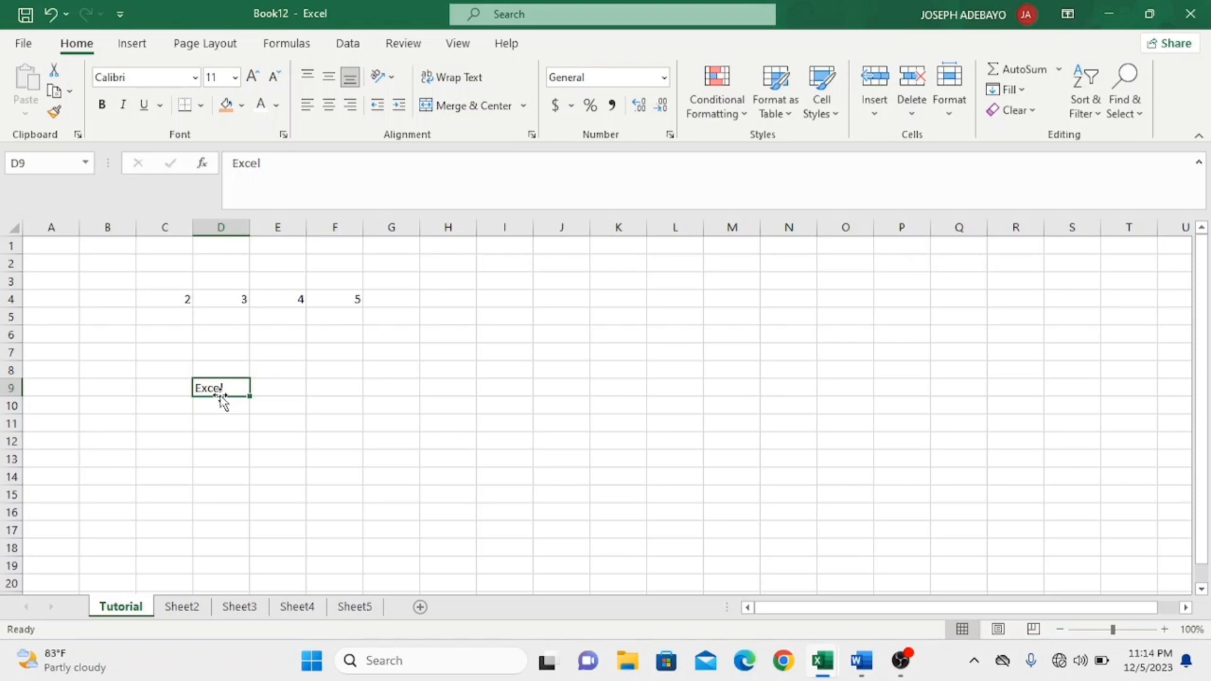
drag(222, 397, 436, 470)
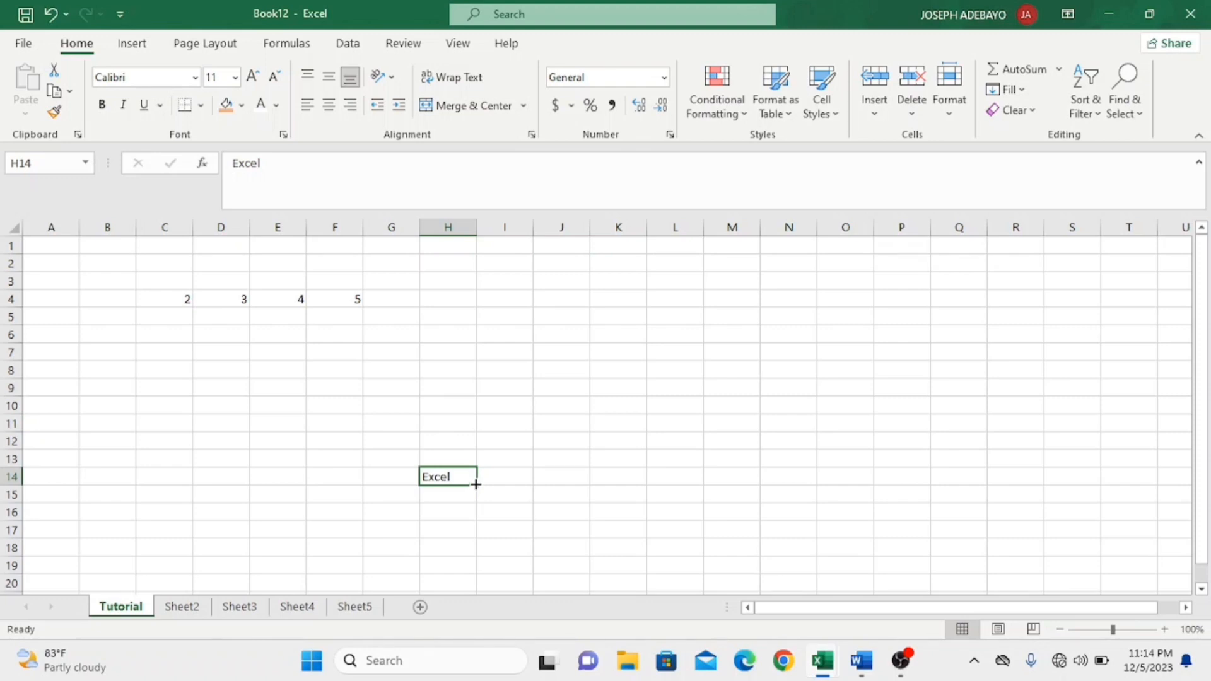
Fill the text "Excel" from H14 down to H20 and the number 5 from F4 down to F17.
drag(475, 484, 474, 583)
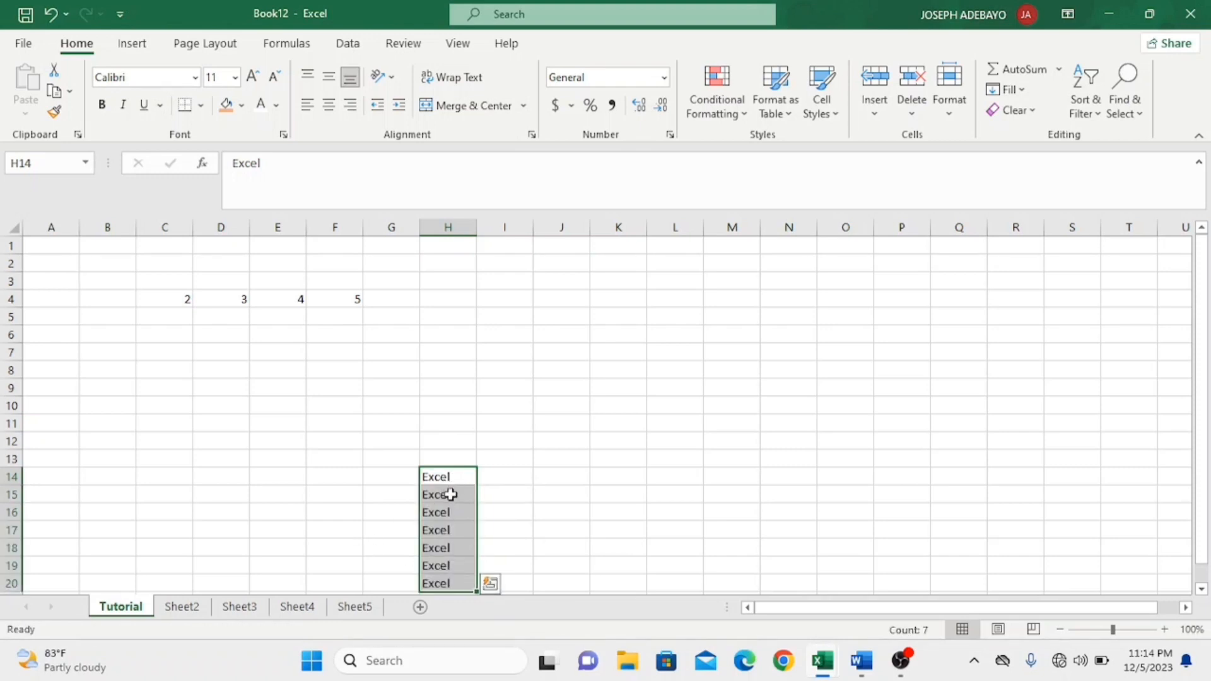
scroll(451, 495, down, 1)
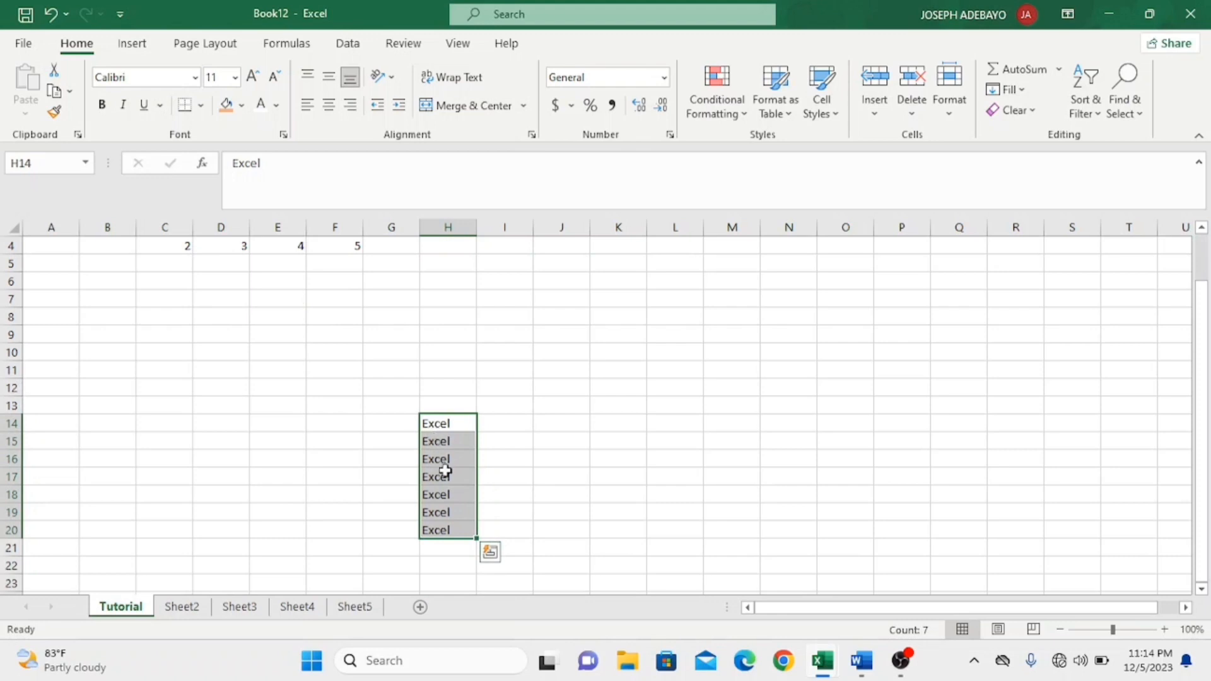
click(536, 358)
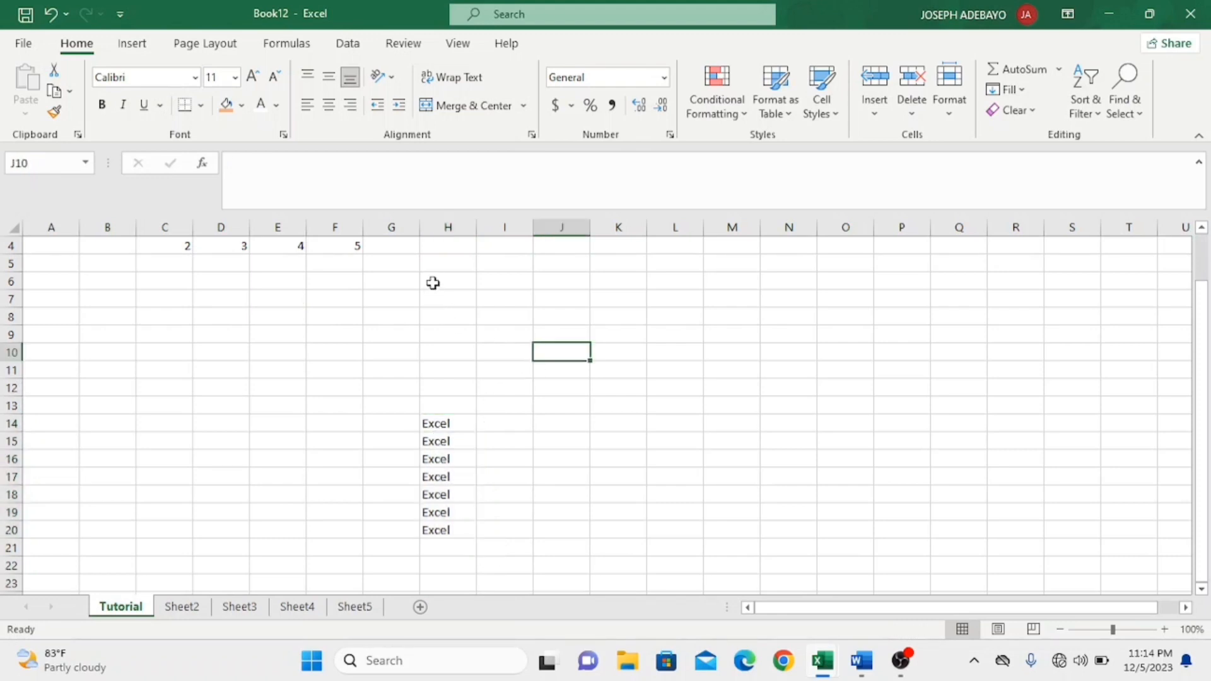
scroll(443, 282, up, 1)
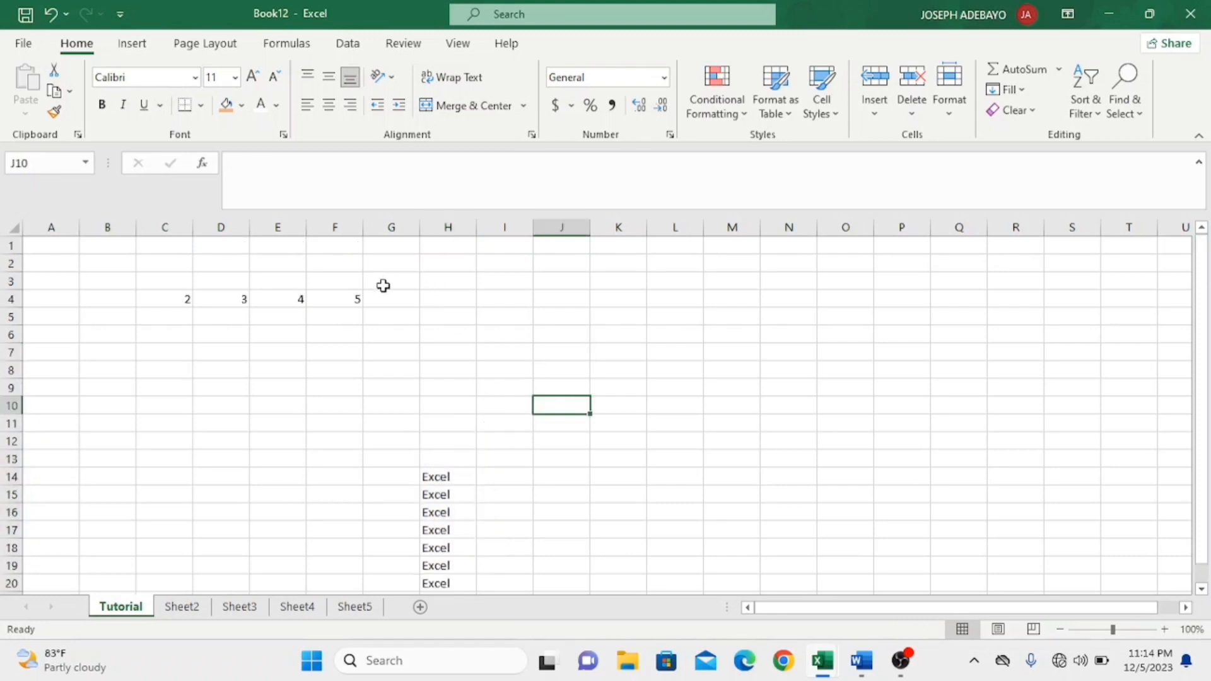
click(348, 300)
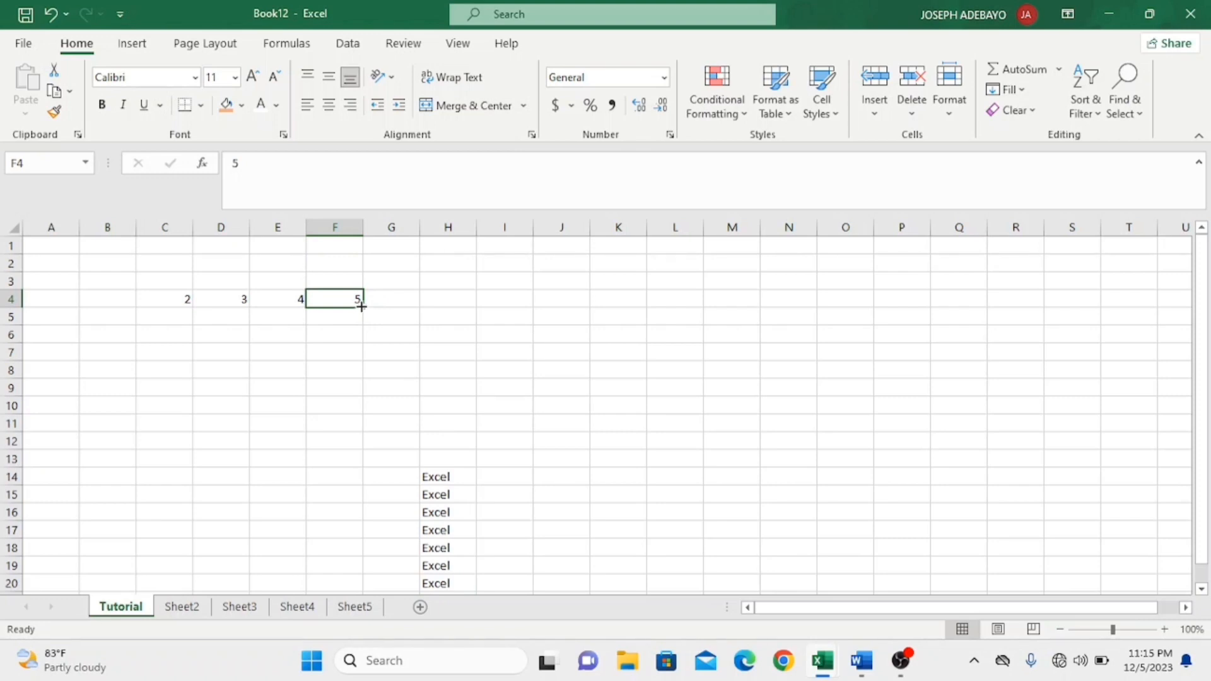
drag(360, 307, 364, 537)
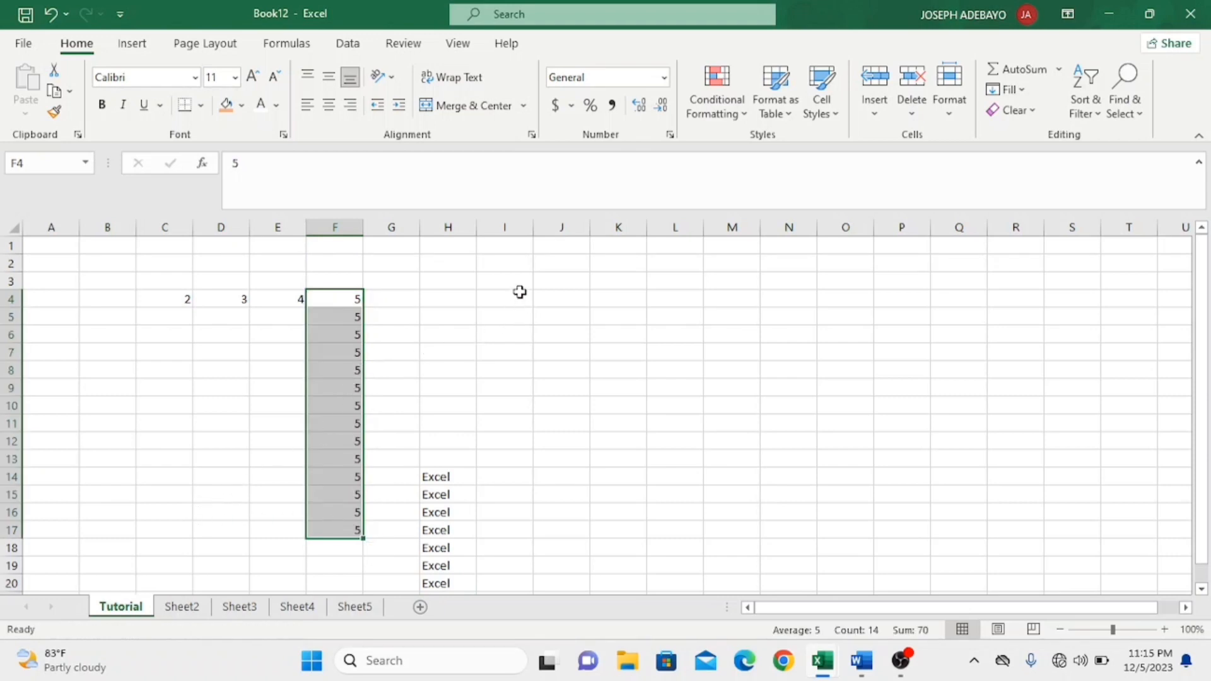
Enter 1 in I4 and 2 in I5, and extend them as a number series down to I18.
click(501, 299)
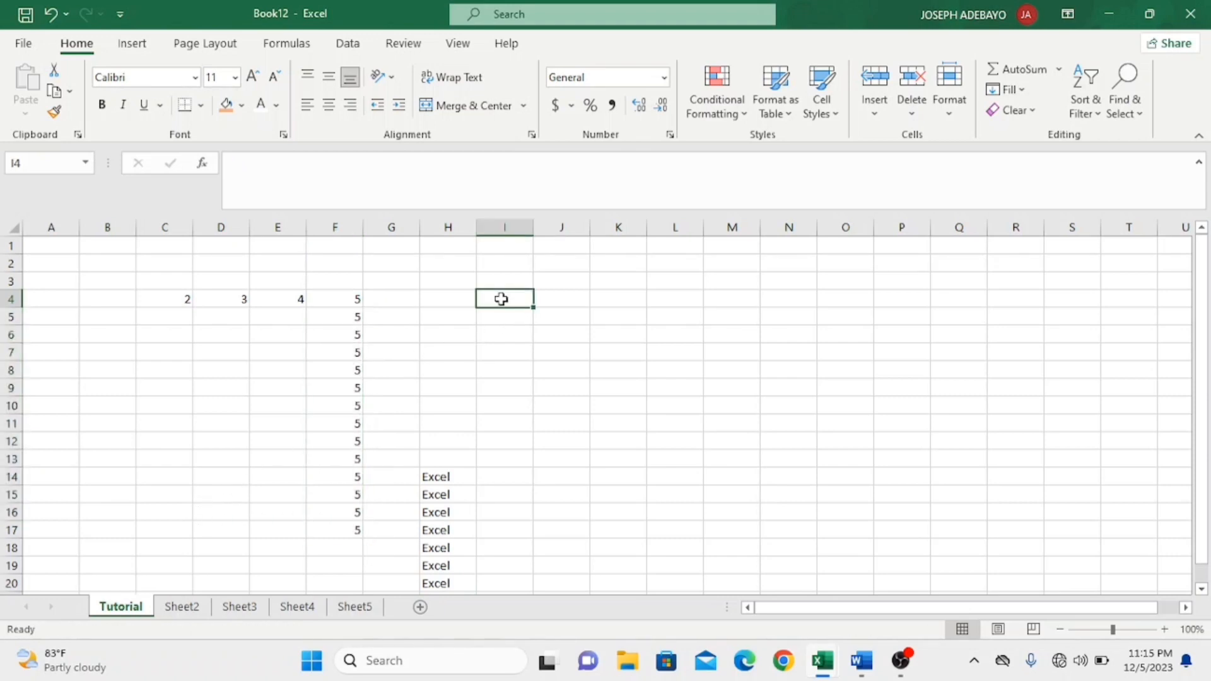
text(1)
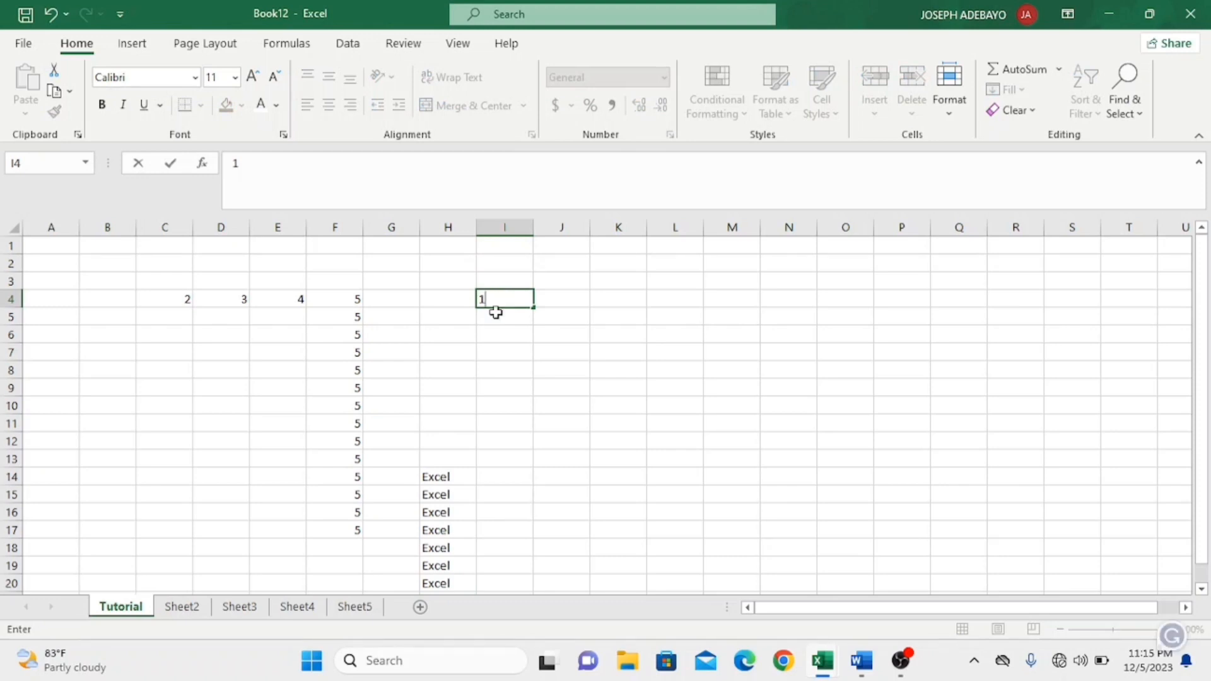
key(Return)
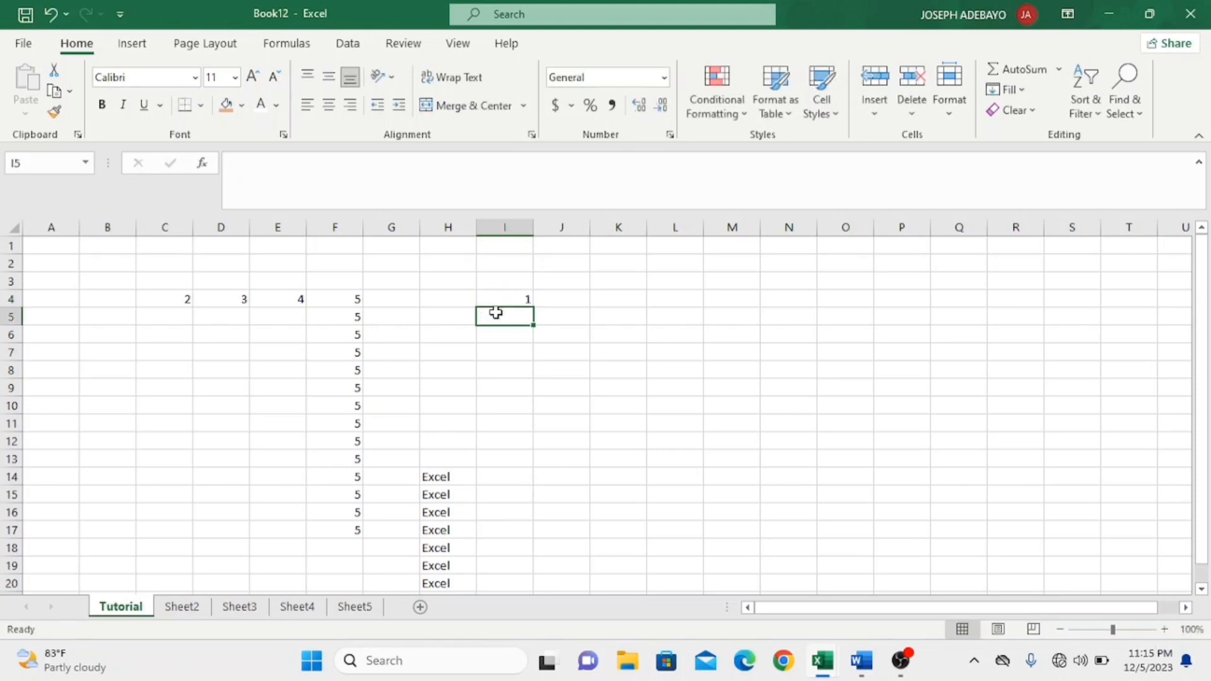
text(2)
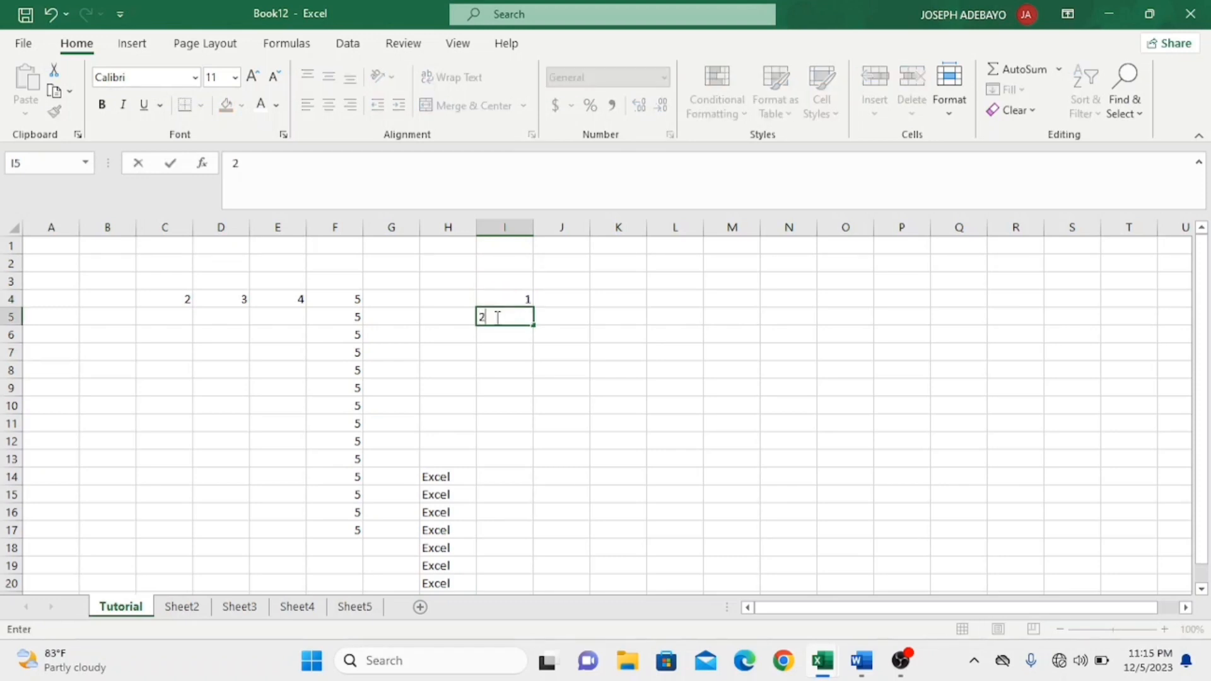
click(516, 349)
click(510, 299)
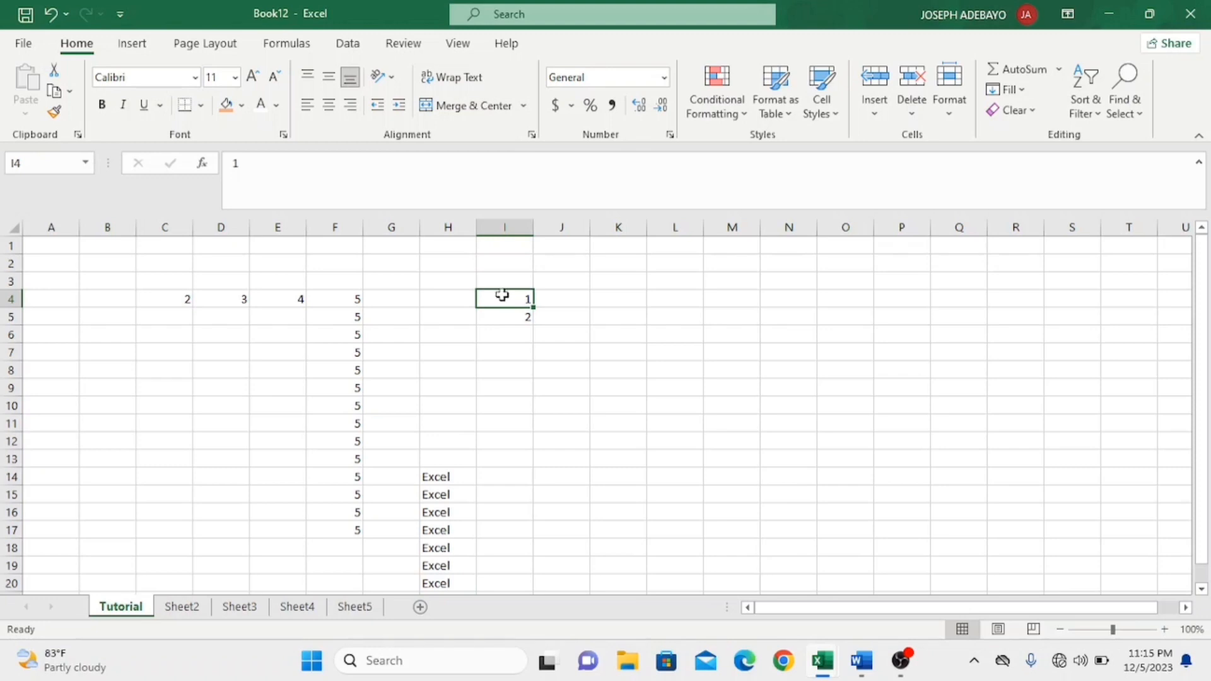
drag(502, 297, 531, 551)
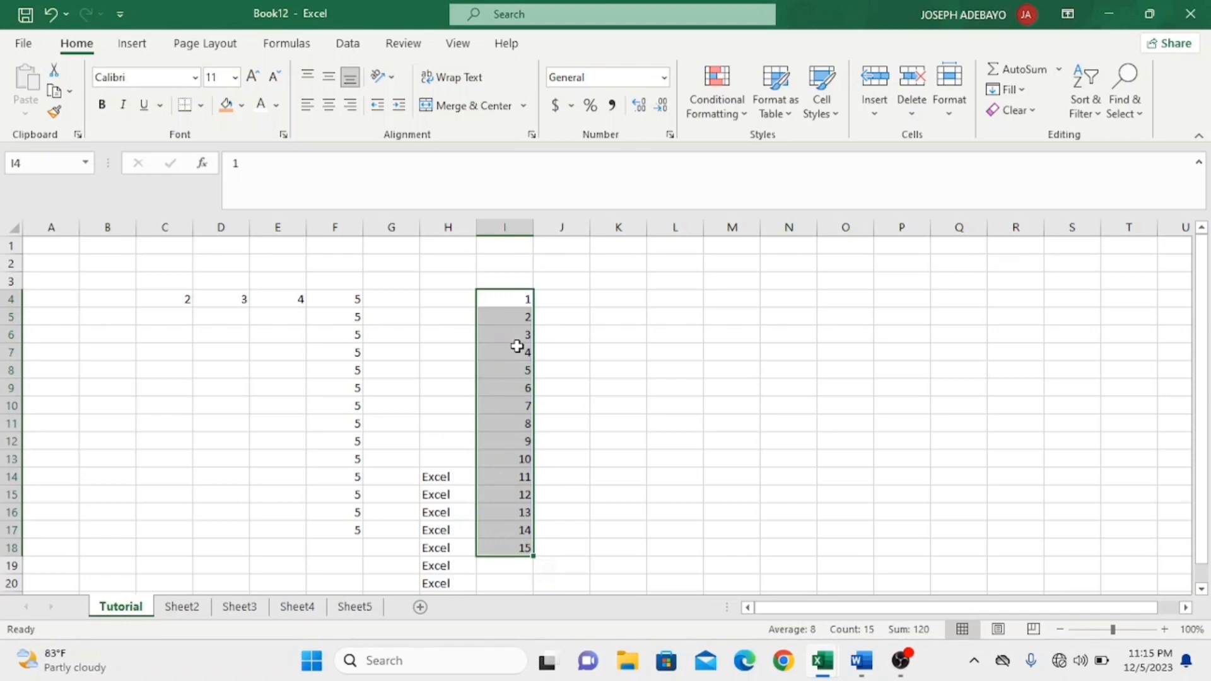
Enter the date text "1st oct 2020" in cell L4.
click(658, 299)
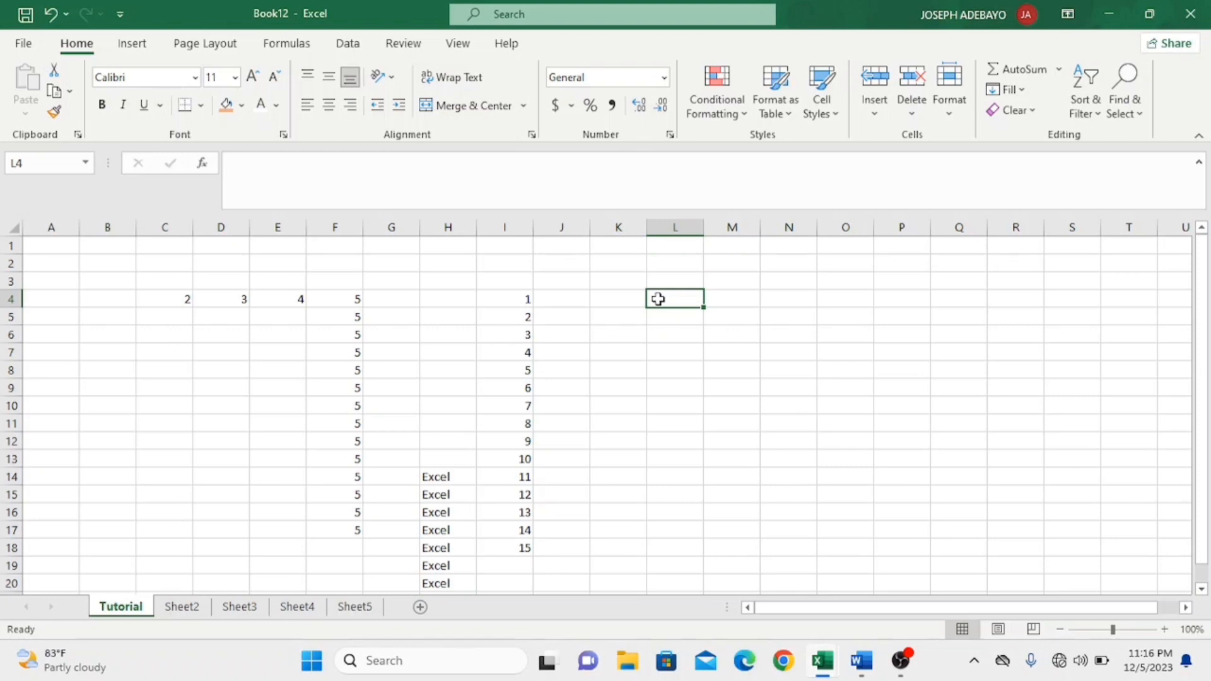
text(1)
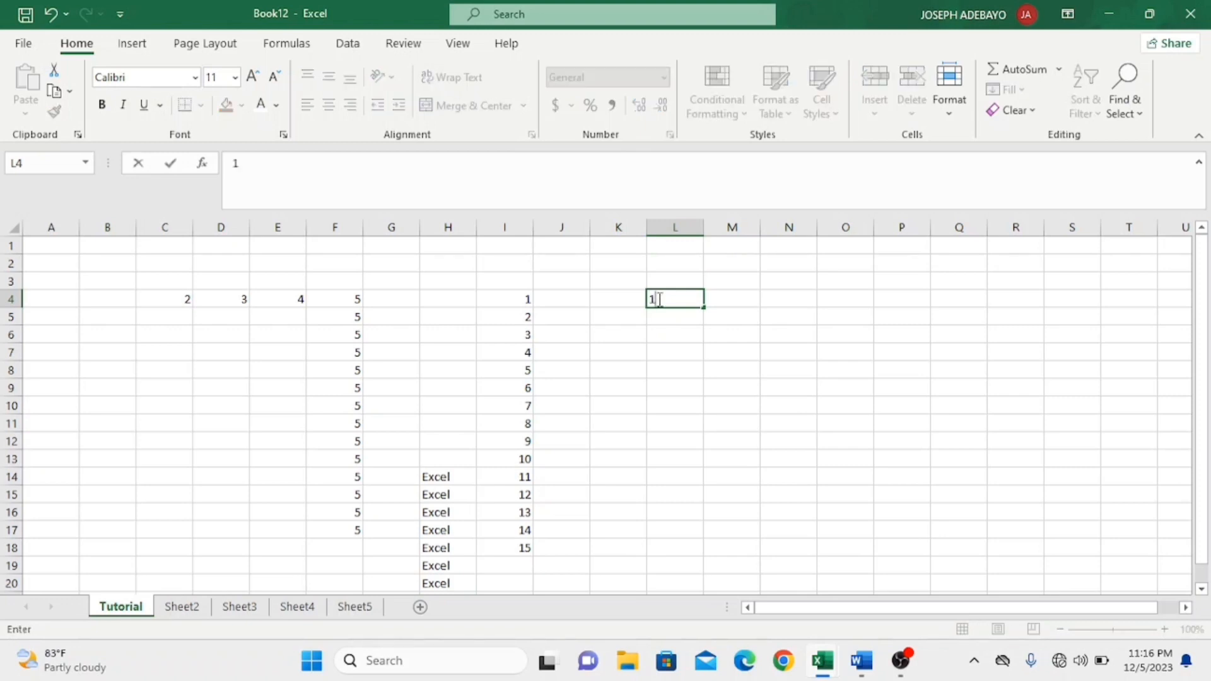
text(st)
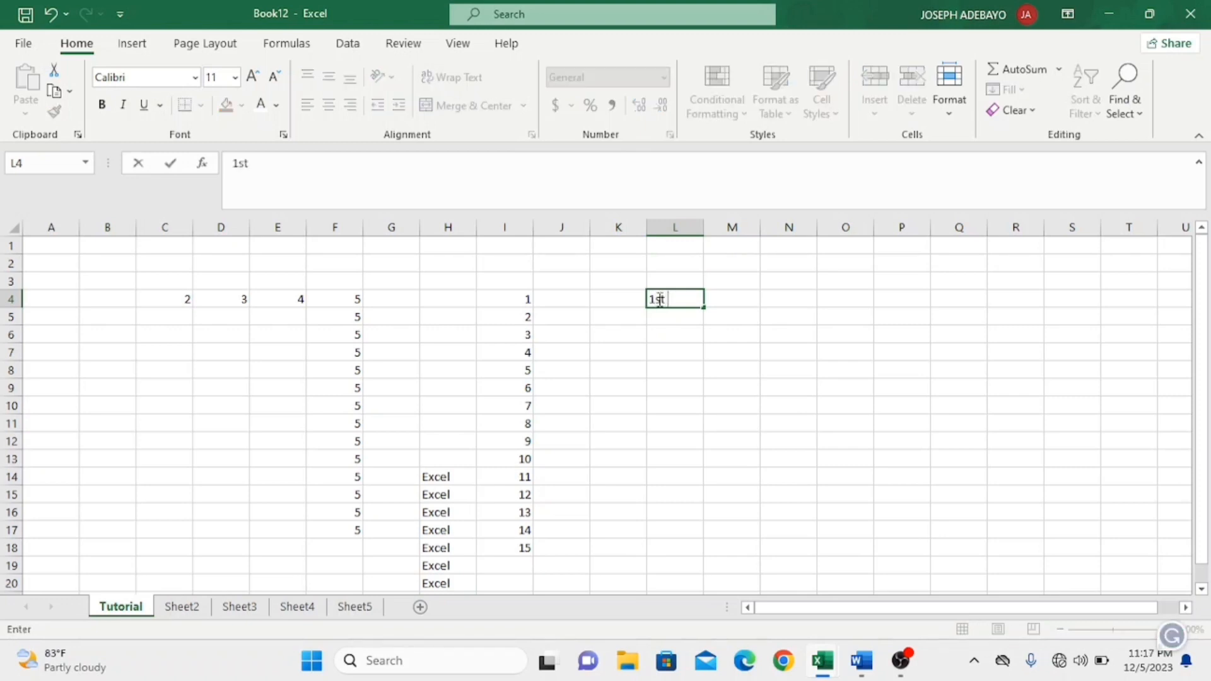
text( oct 2020)
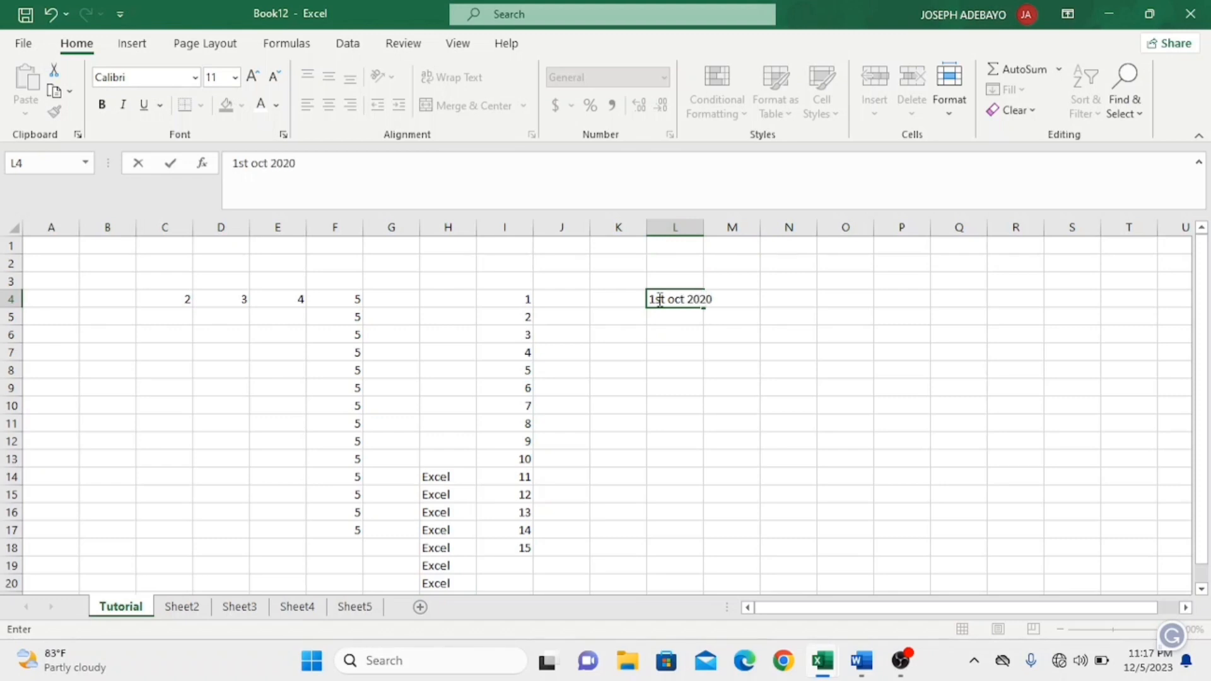
click(773, 401)
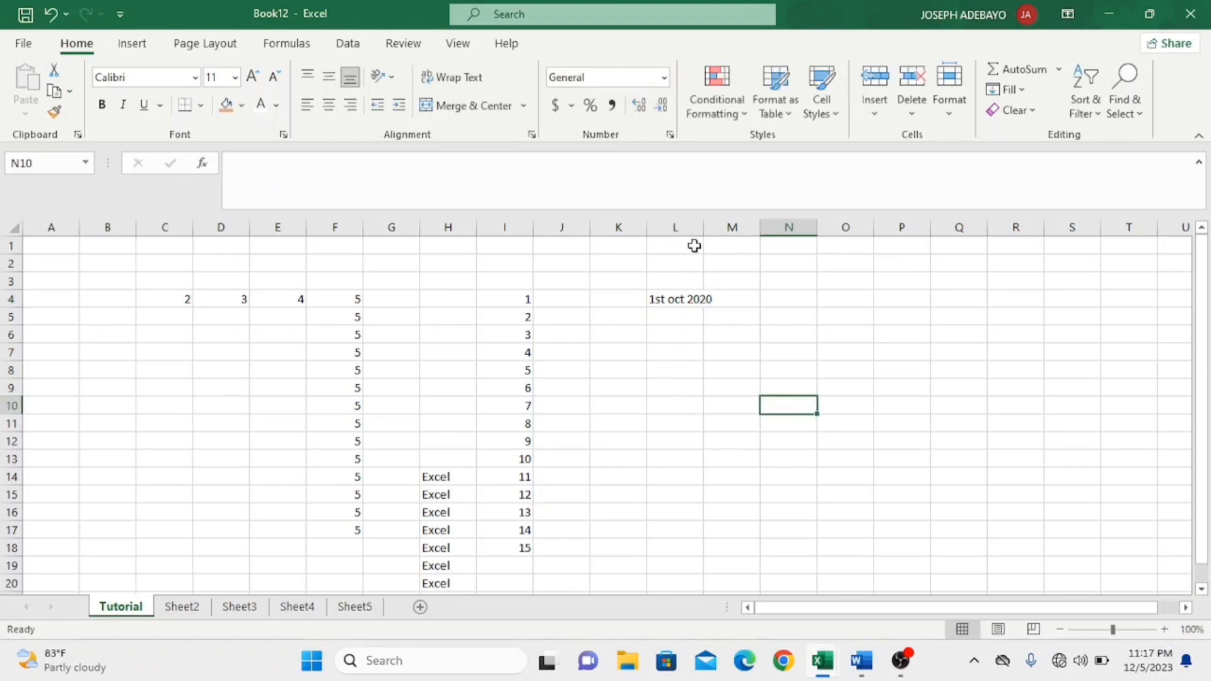
Fit column L to its date text and widen it slightly more.
click(671, 299)
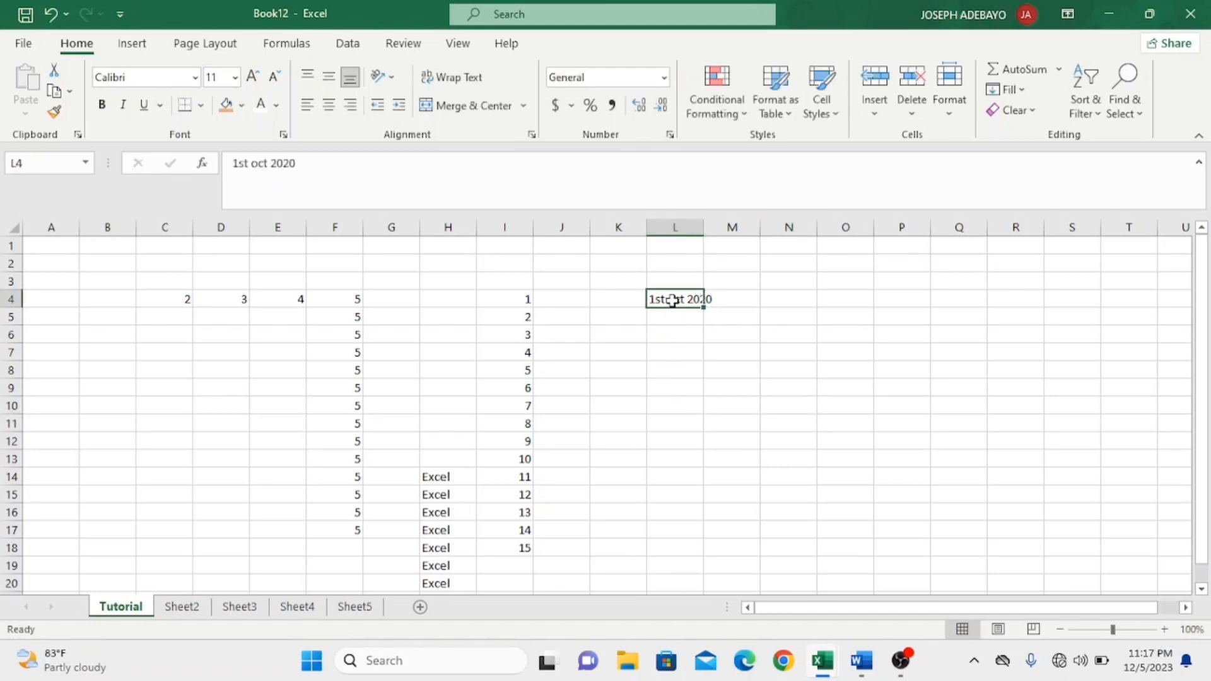
click(709, 316)
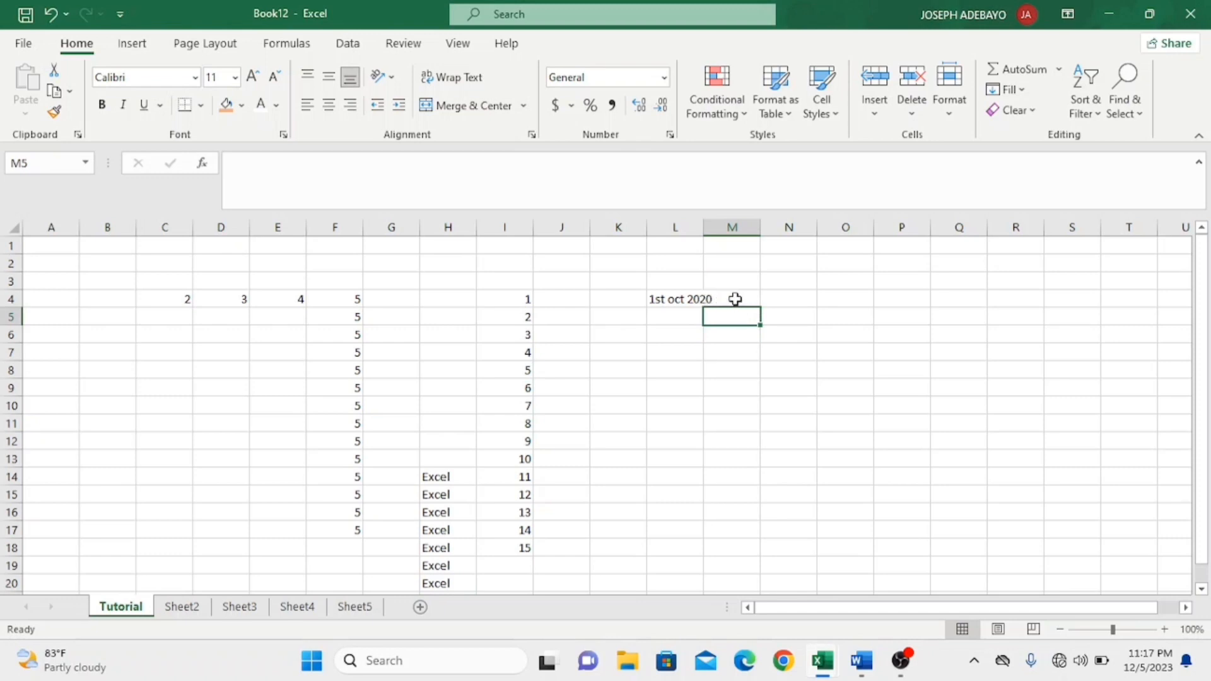
double_click(704, 228)
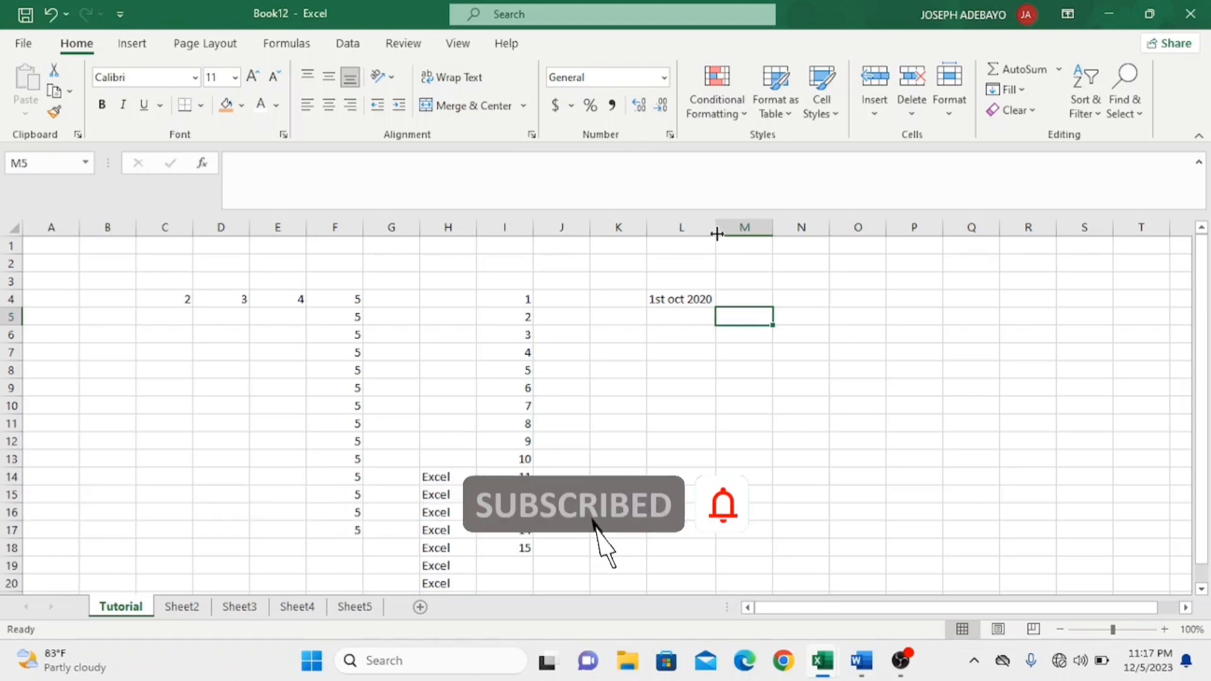
mouse_move(717, 234)
mouse_down()
mouse_move(692, 228)
mouse_move(726, 235)
mouse_up()
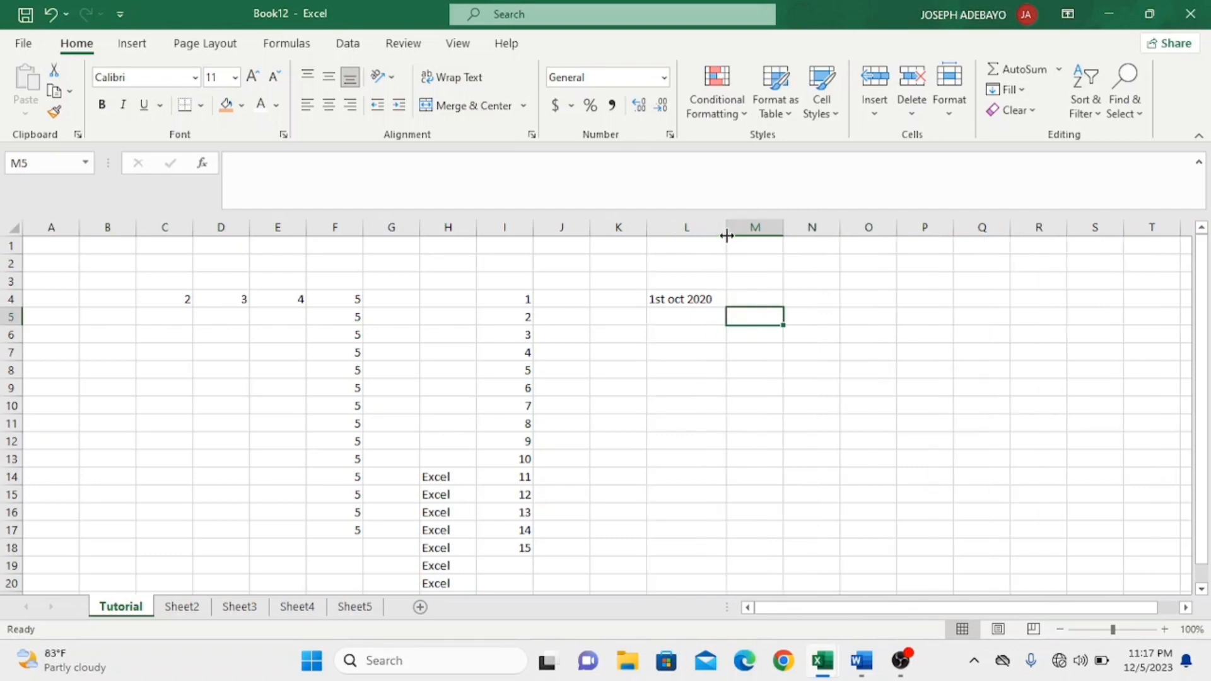
Extend the date in L4 as a daily series down to L18.
click(676, 301)
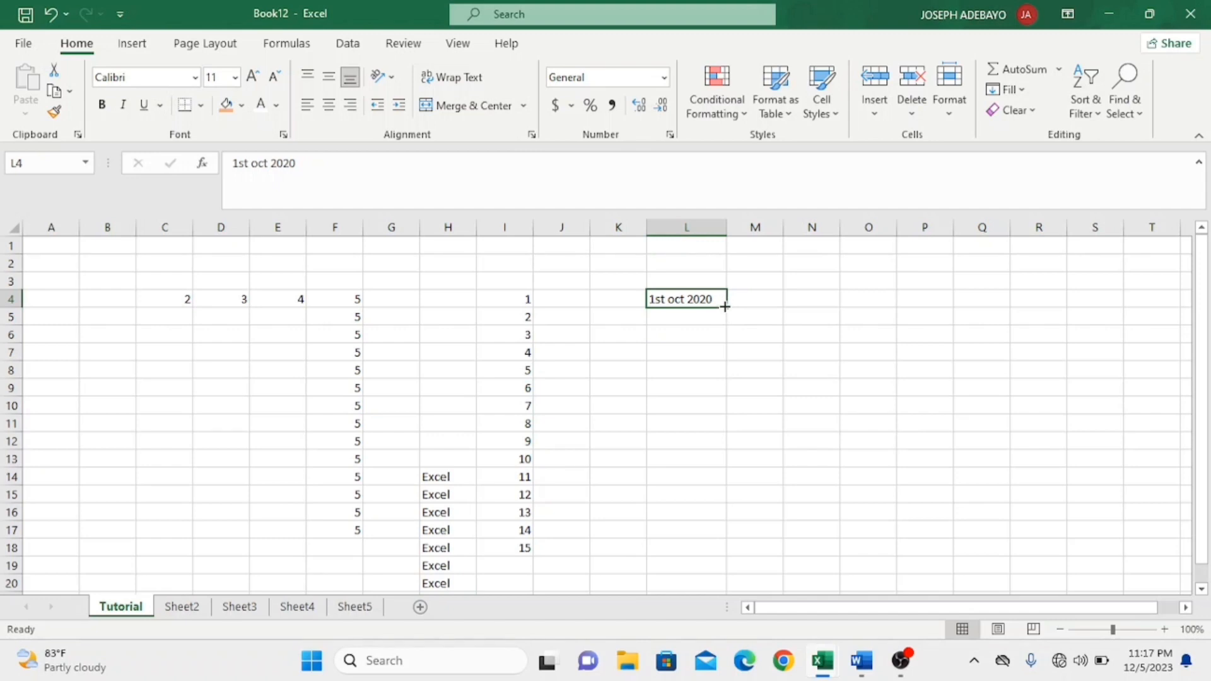
drag(725, 307, 721, 364)
drag(718, 454, 710, 560)
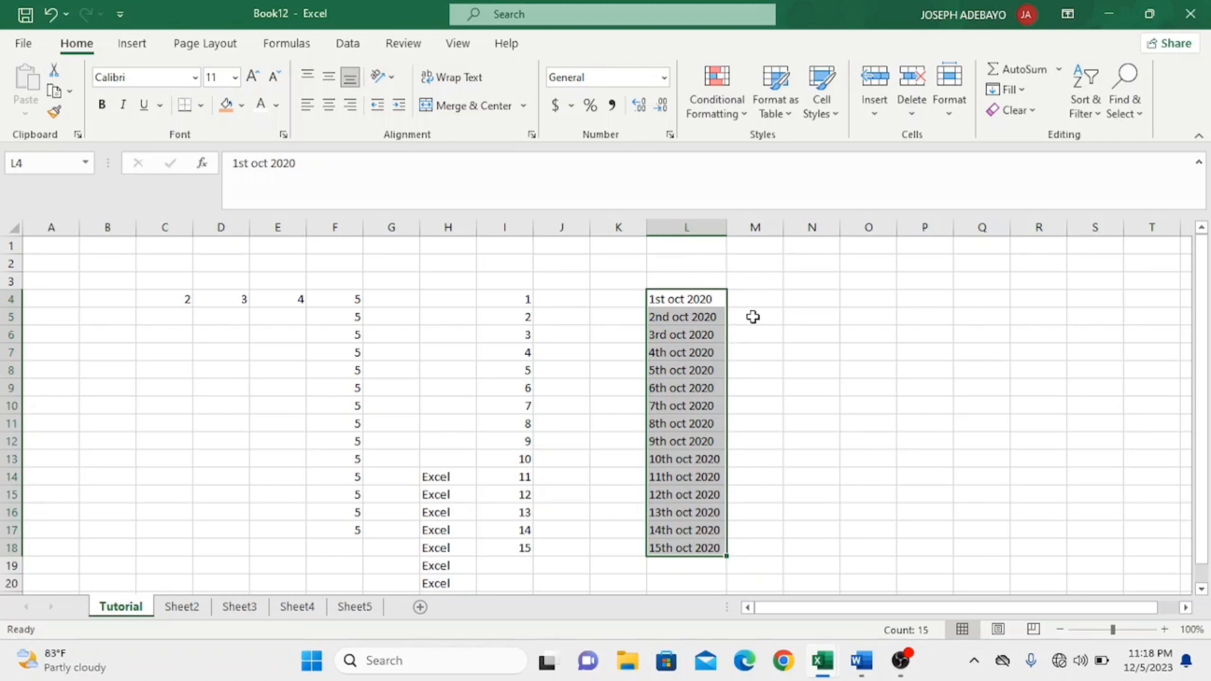
Enter "Monday" in cell N4 and fill the weekdays down the column to N10.
click(828, 301)
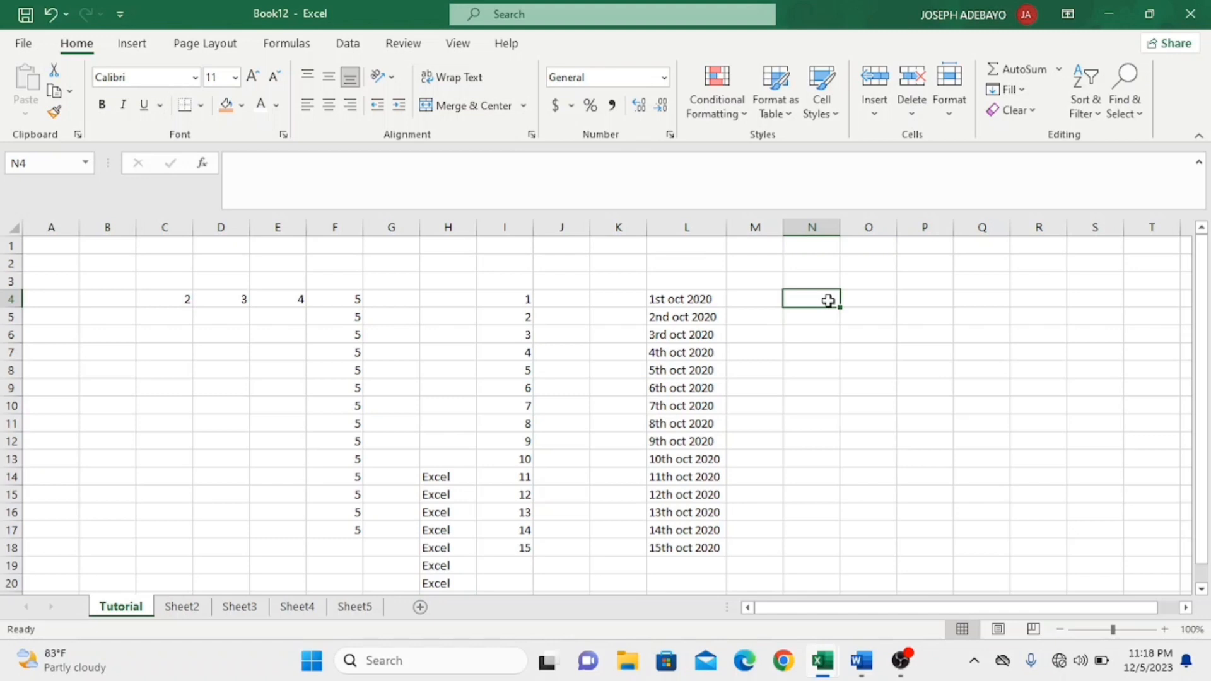
text(Mon)
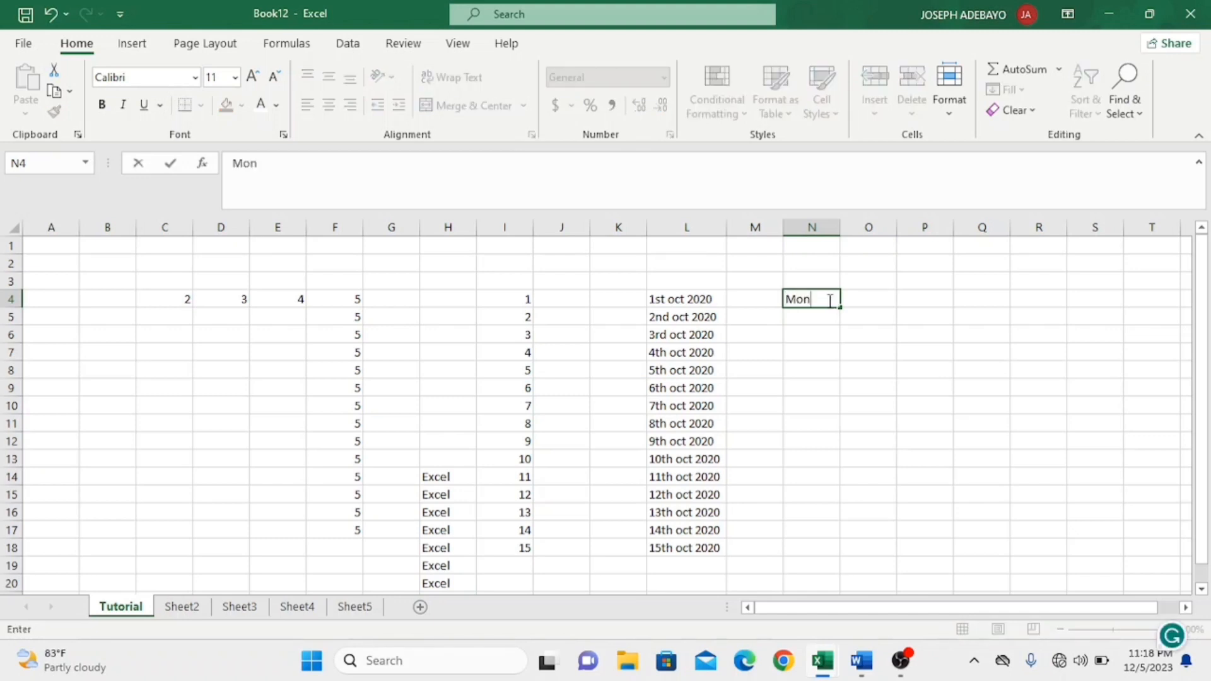
text(day)
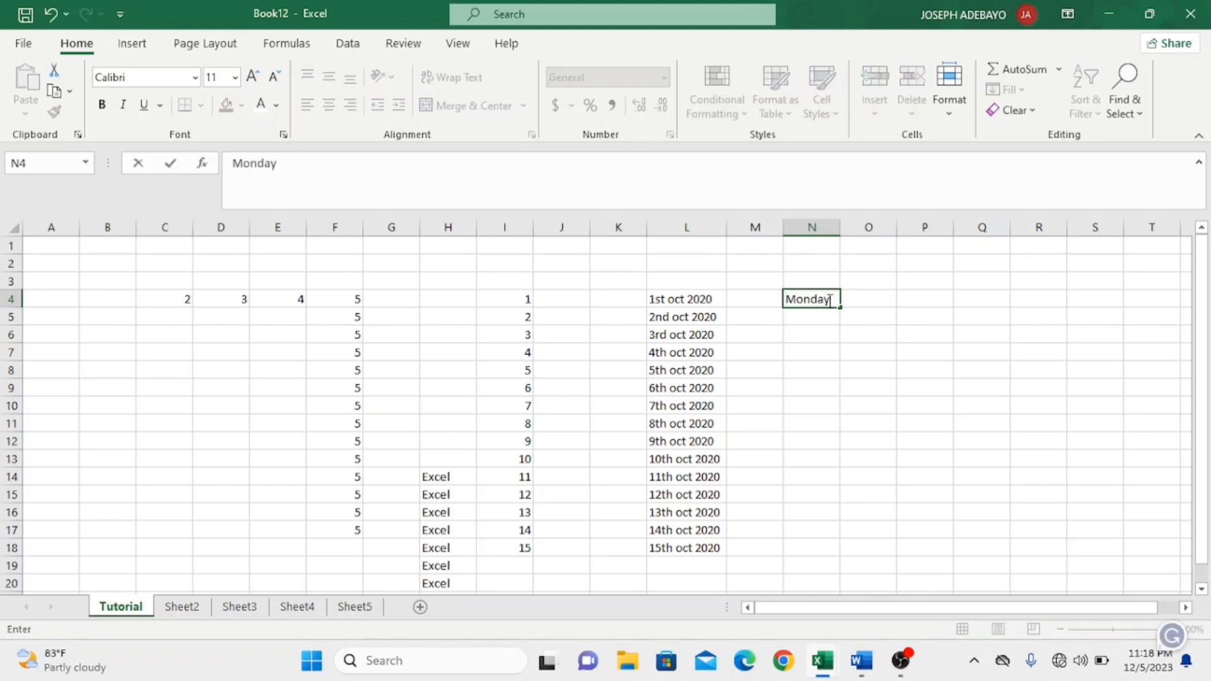
click(855, 357)
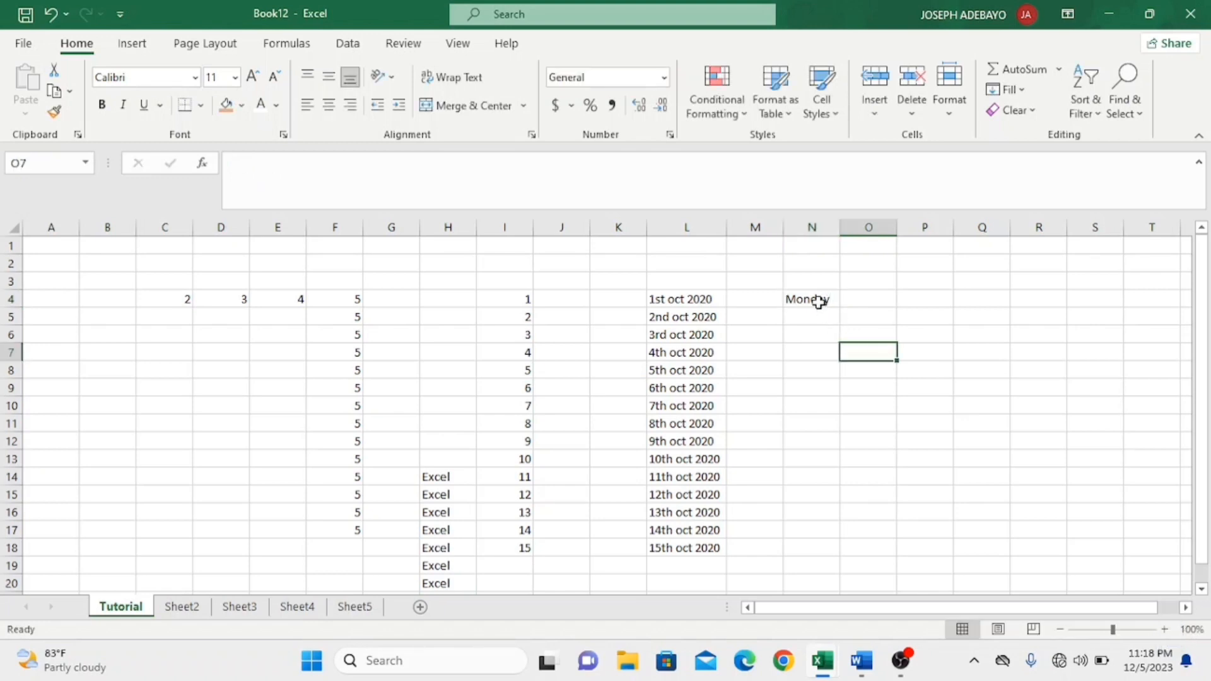
click(818, 301)
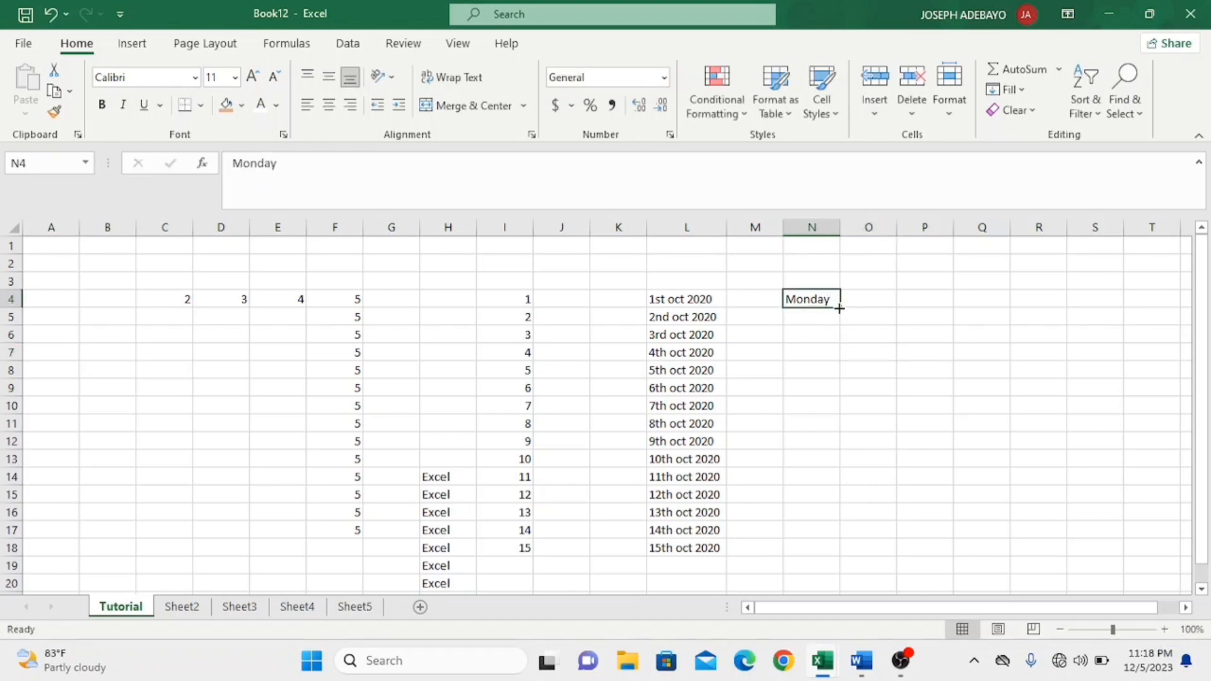
drag(839, 309, 839, 413)
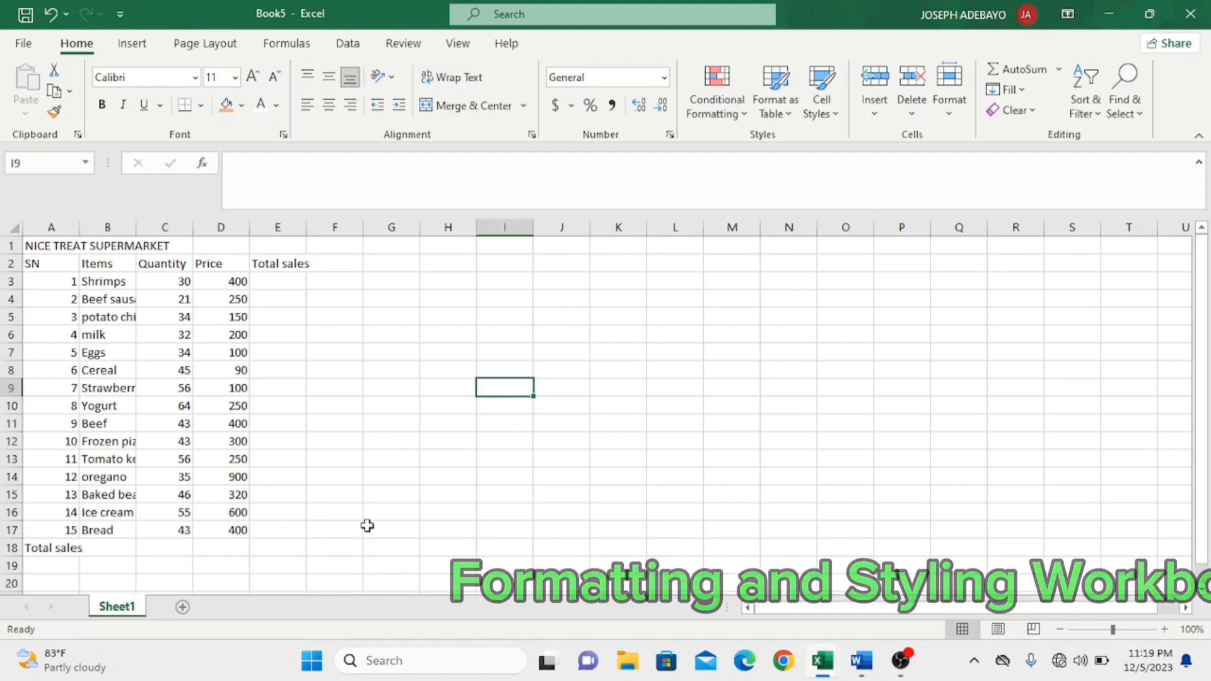
click(51, 245)
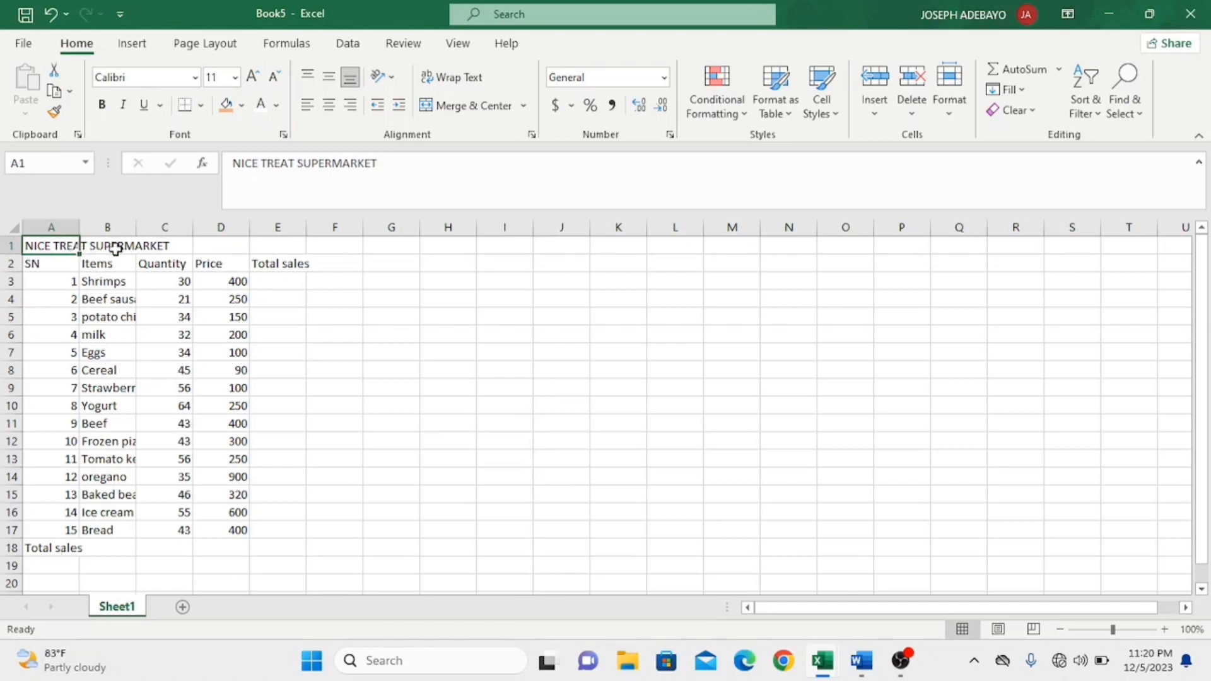
click(301, 299)
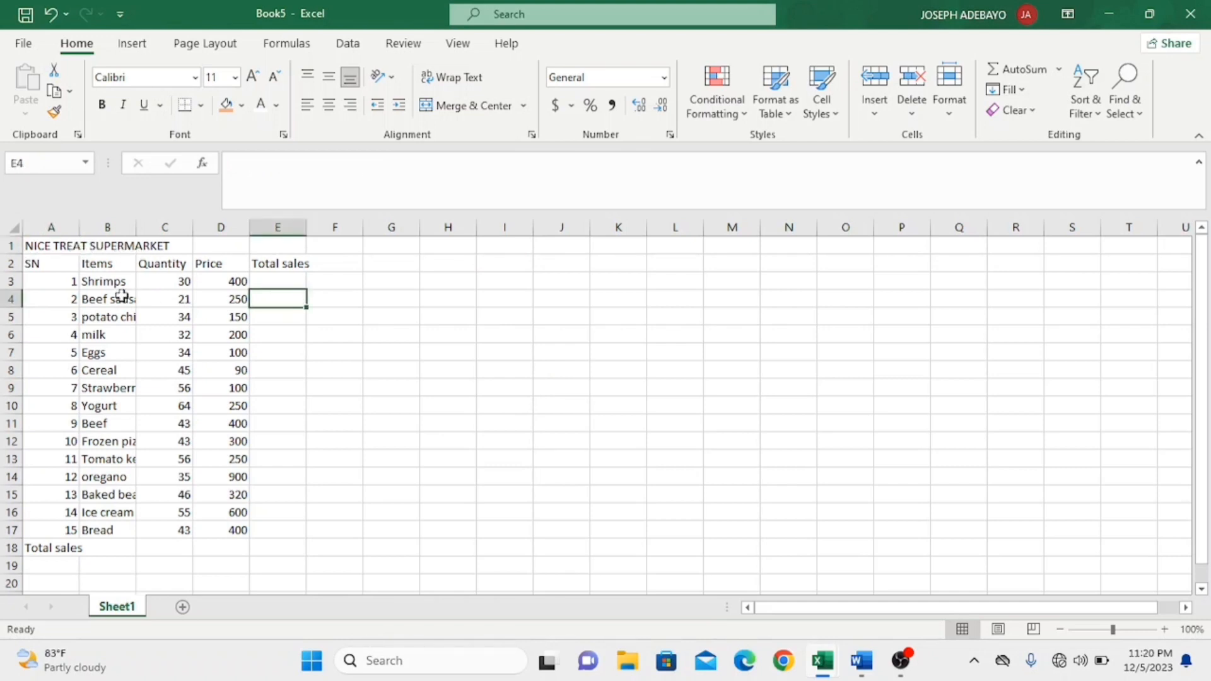
double_click(33, 246)
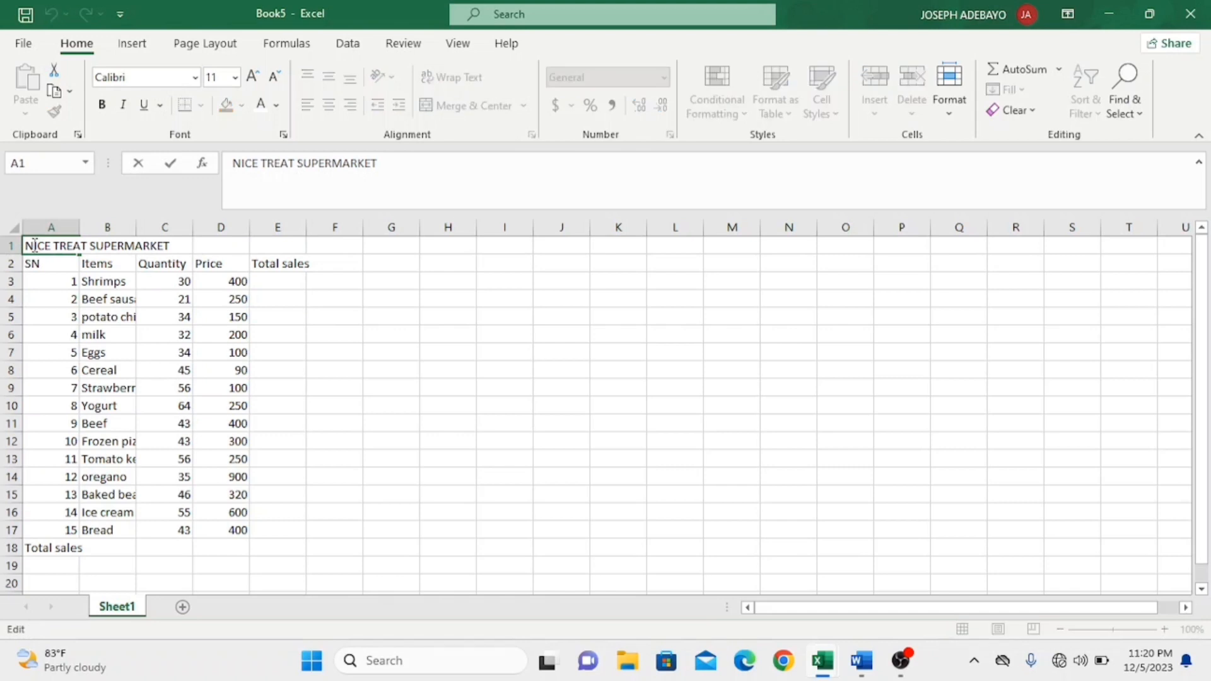
click(334, 298)
Center the contents of the whole supermarket table, range A1:E18, horizontally.
click(29, 242)
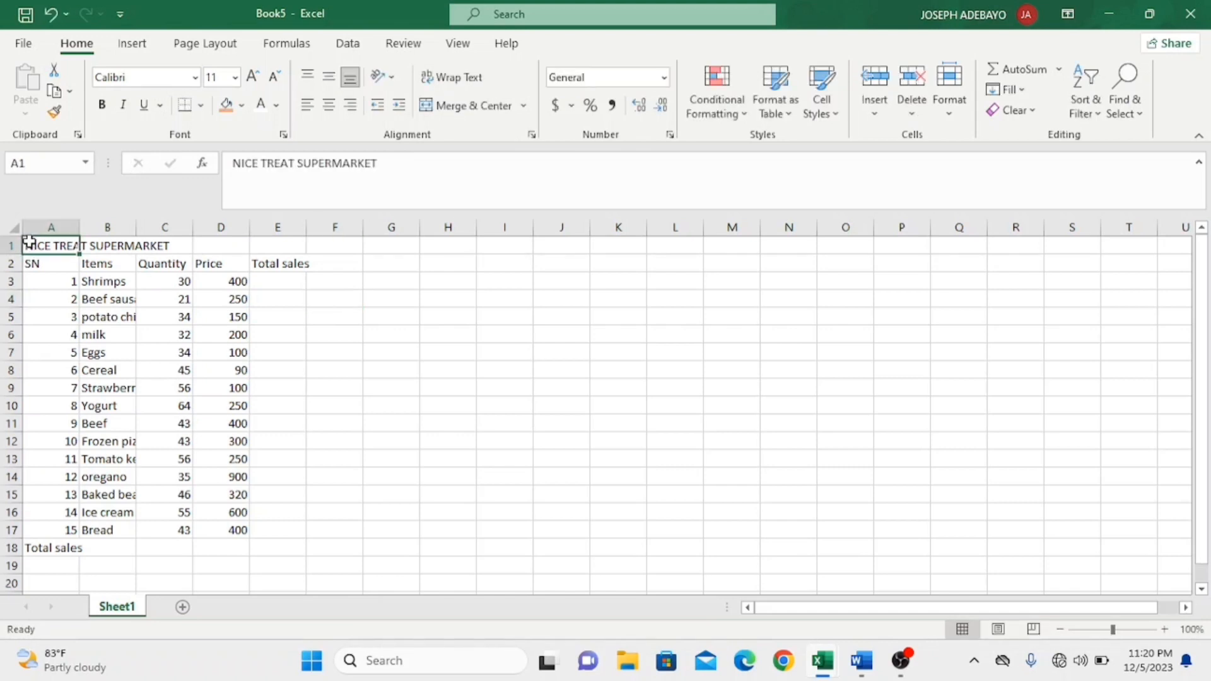
drag(29, 242, 299, 551)
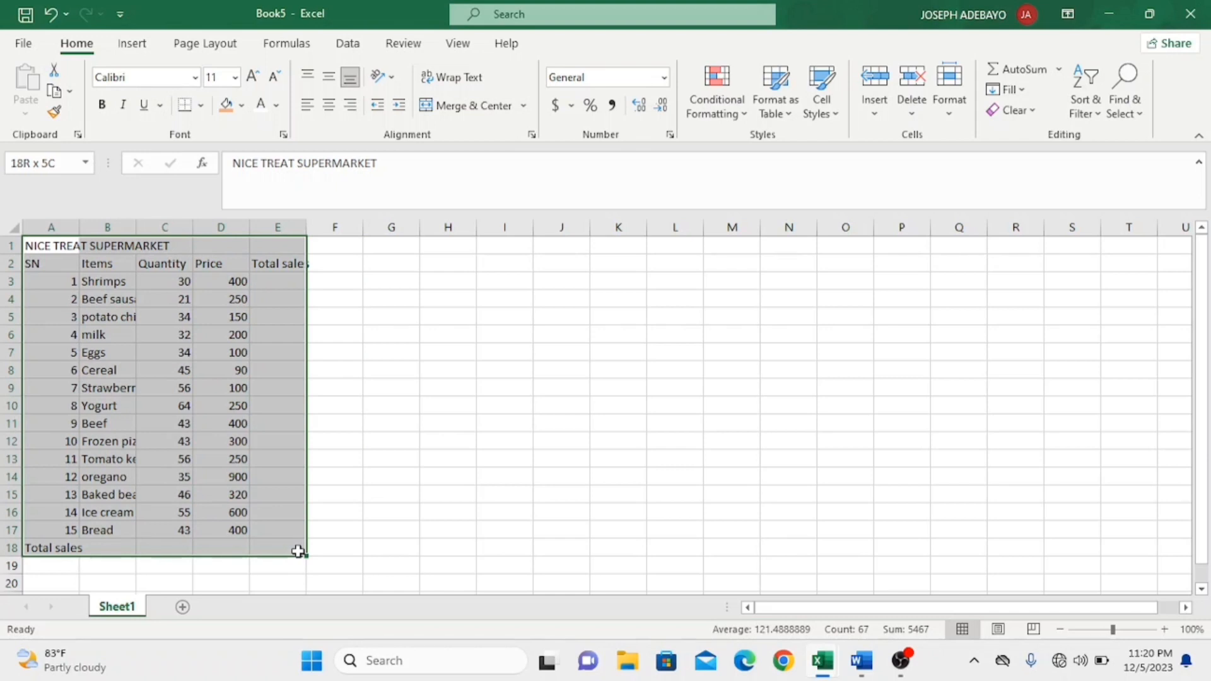
drag(298, 551, 291, 551)
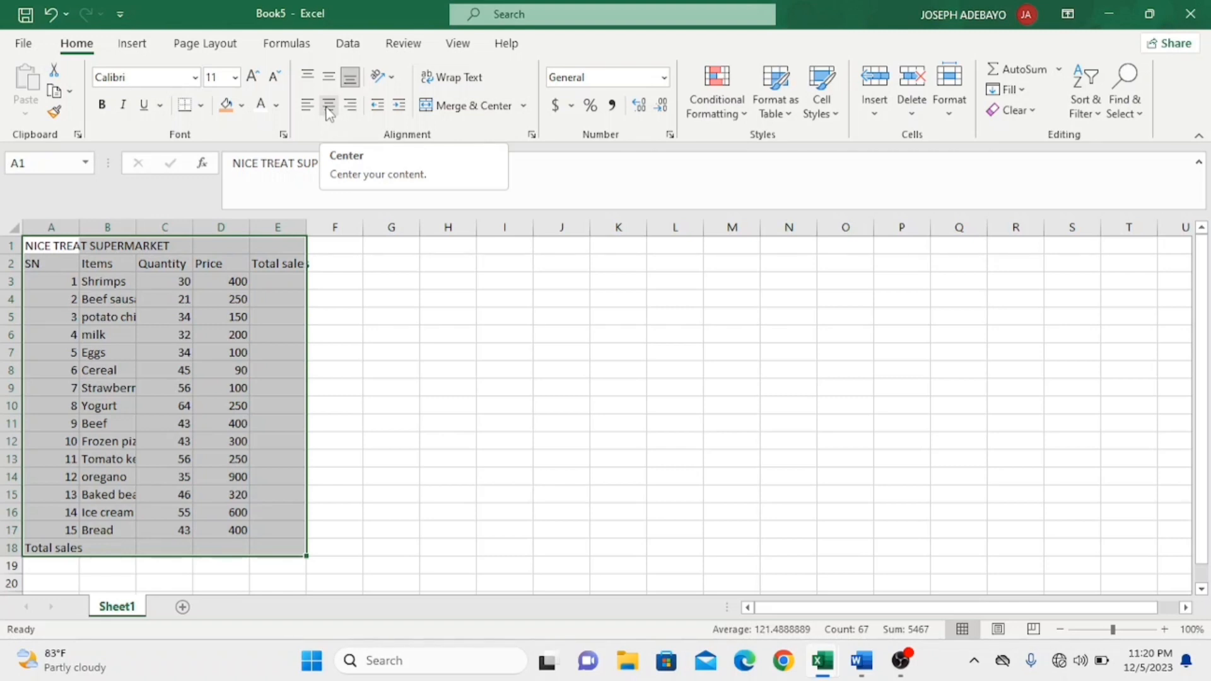
click(329, 108)
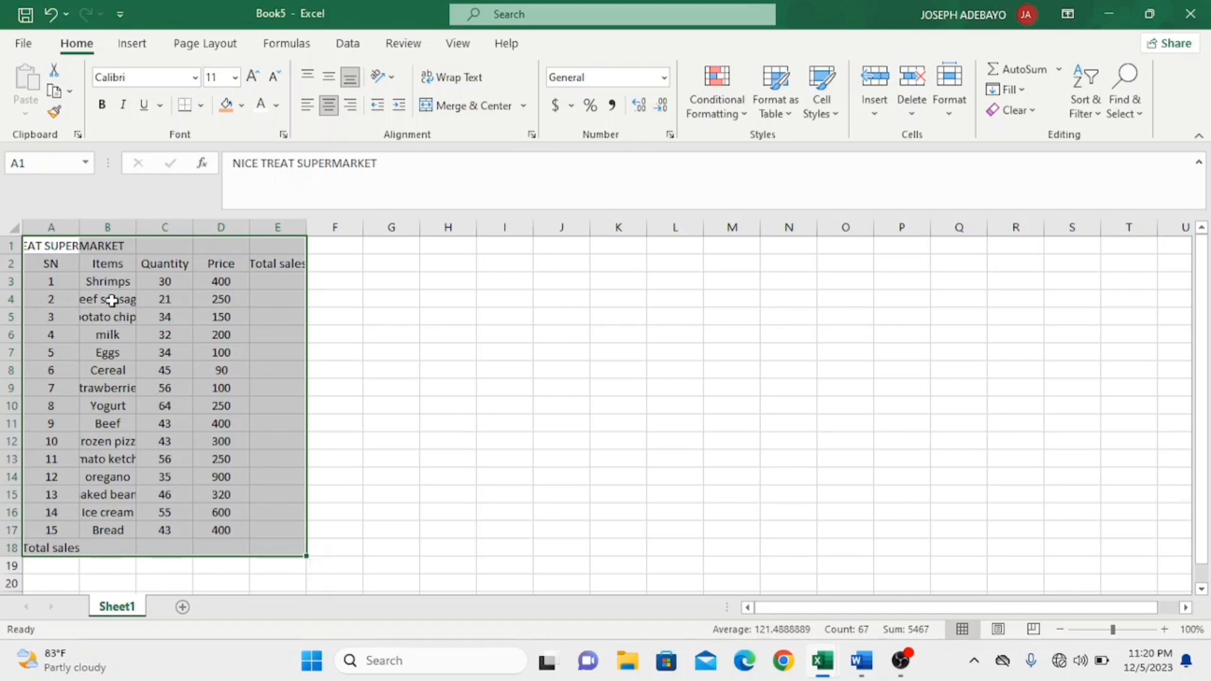
click(331, 325)
Merge and center the title NICE TREAT SUPERMARKET across cells A1 to E1.
drag(29, 244, 264, 248)
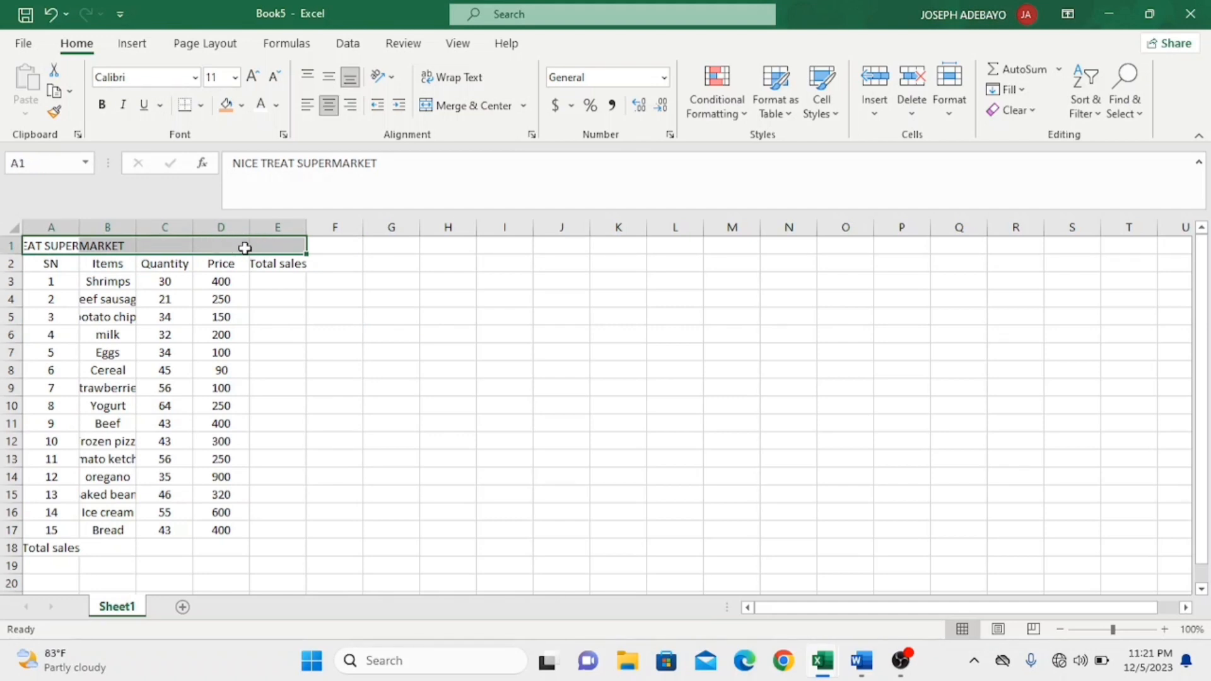
click(458, 111)
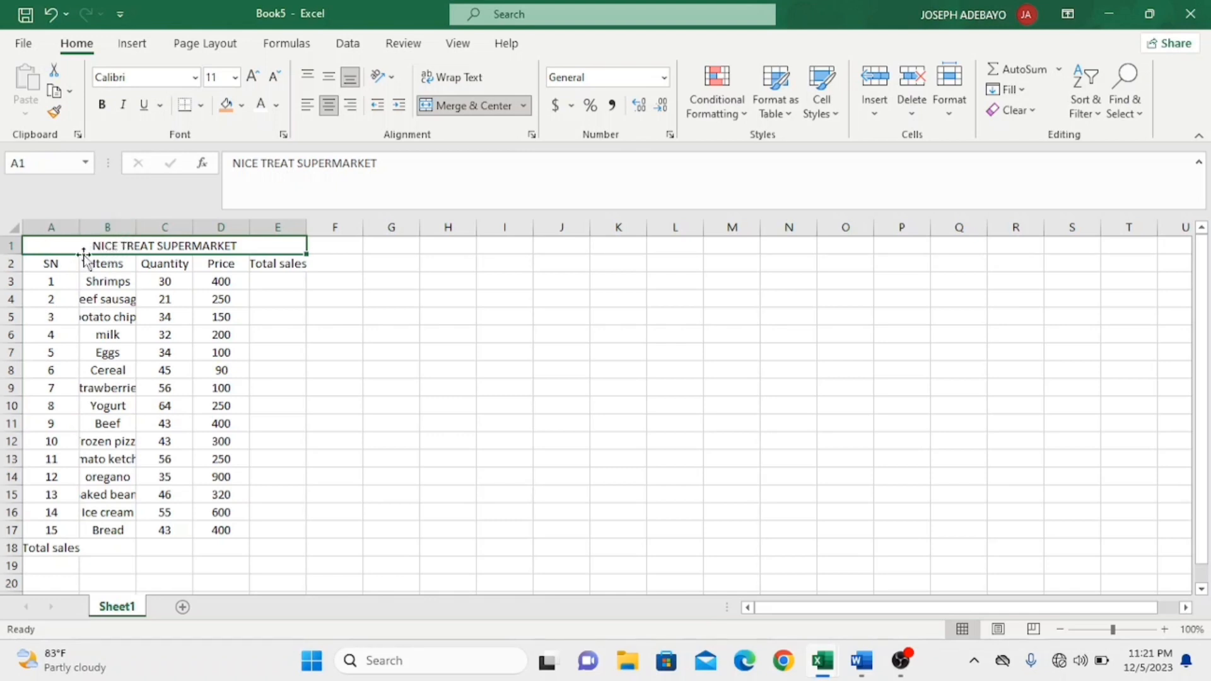
click(289, 318)
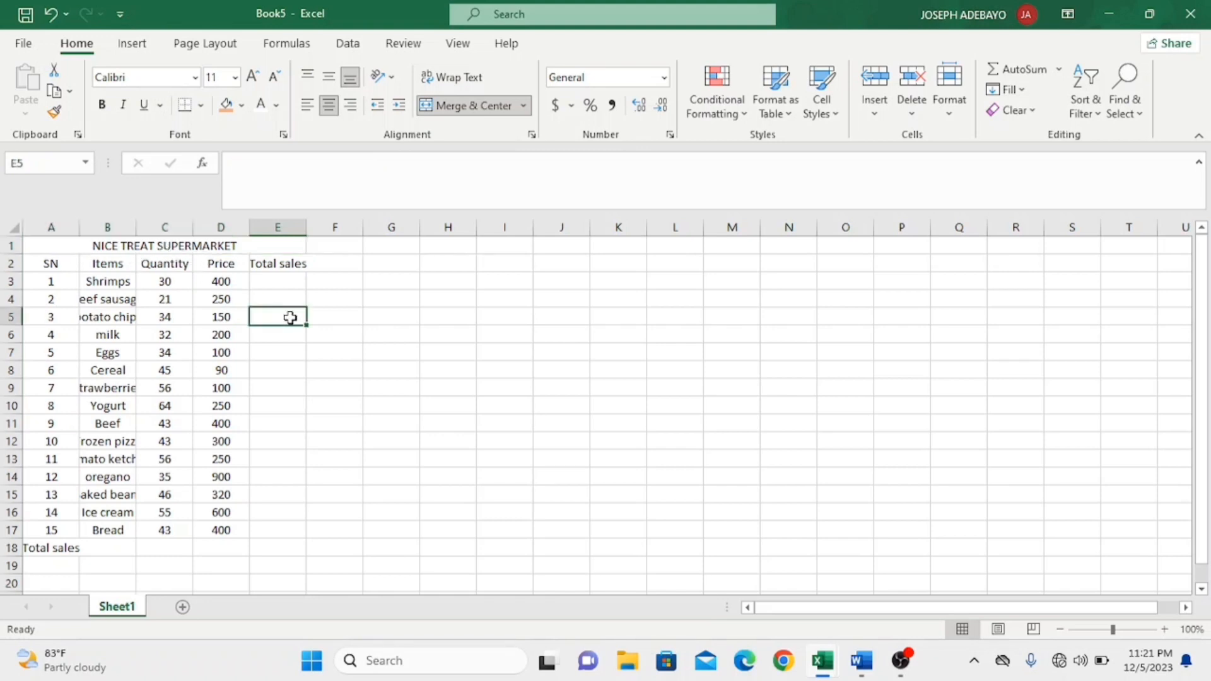
double_click(35, 247)
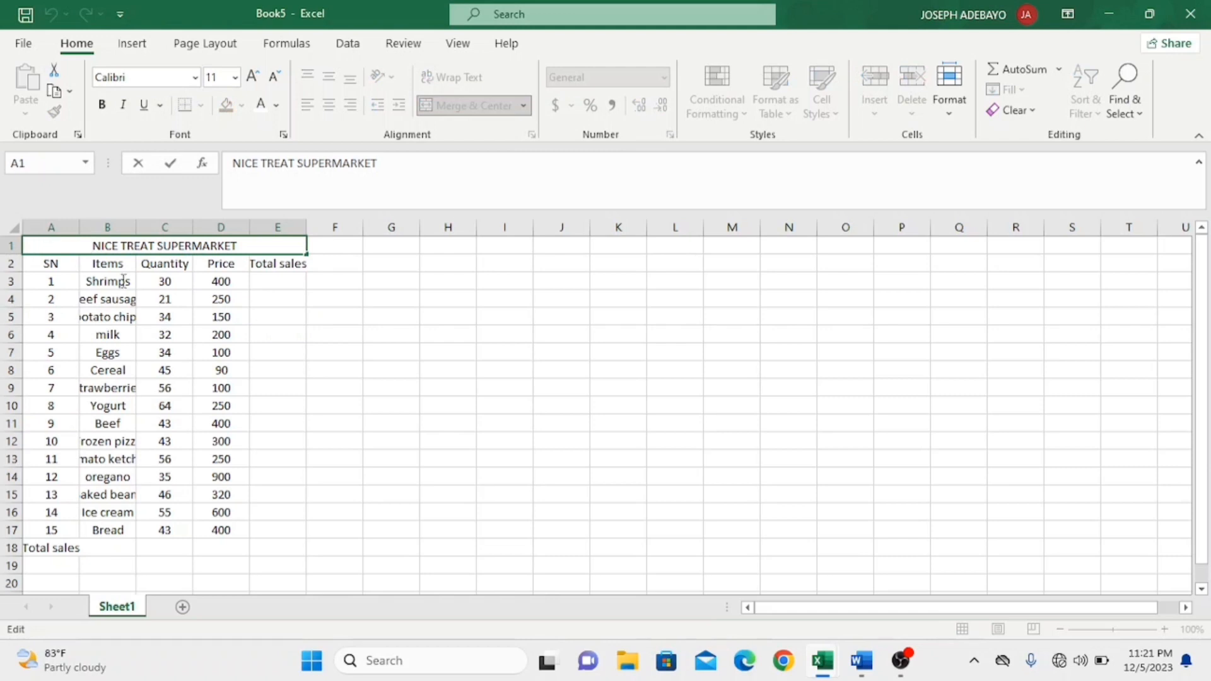
drag(93, 245, 175, 246)
click(447, 317)
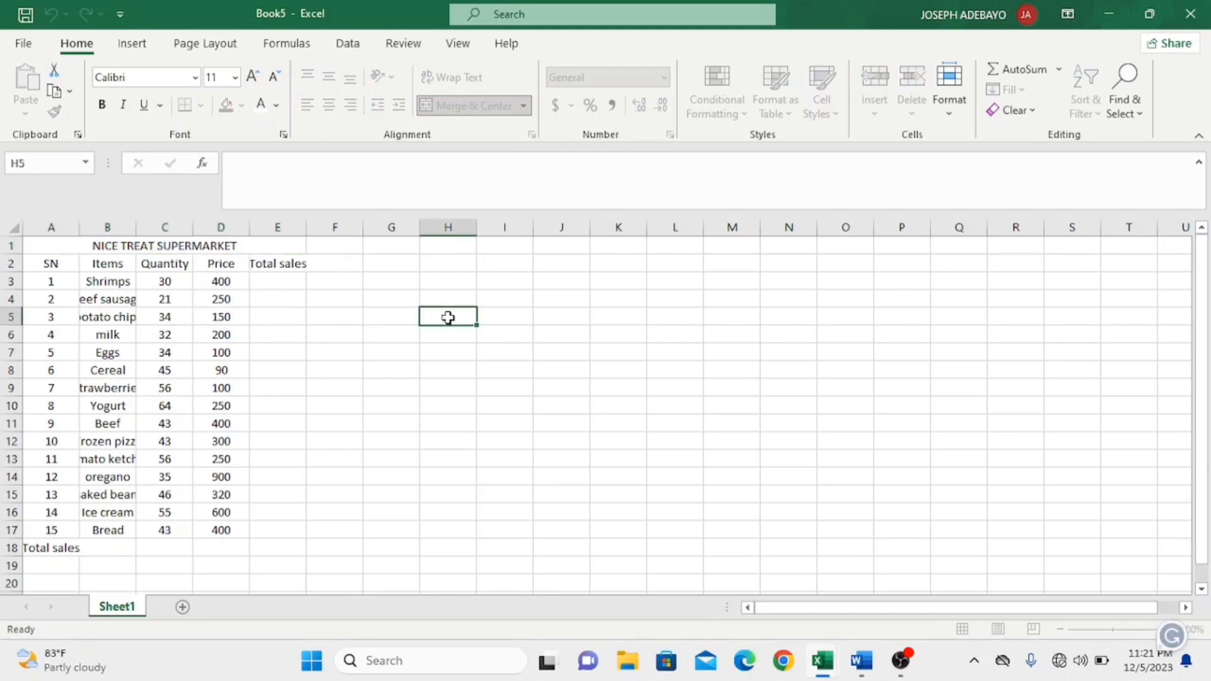
Increase the font size of the whole table, A1:E18, to 14.
click(40, 248)
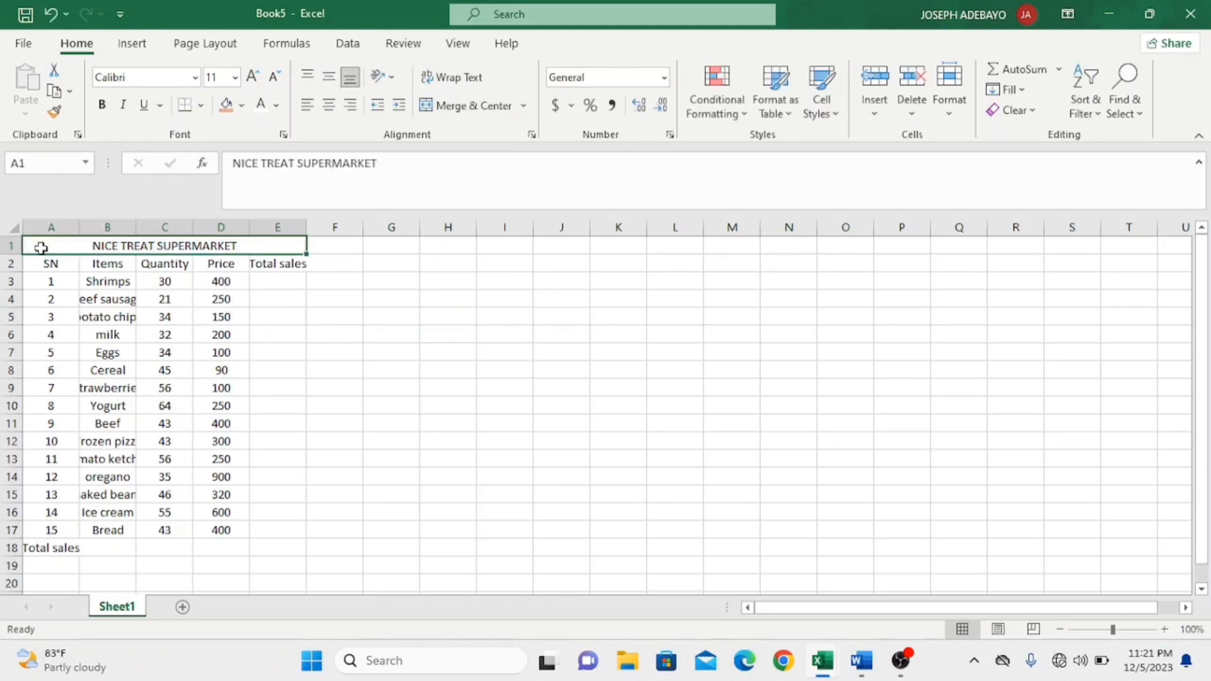
drag(41, 248, 165, 530)
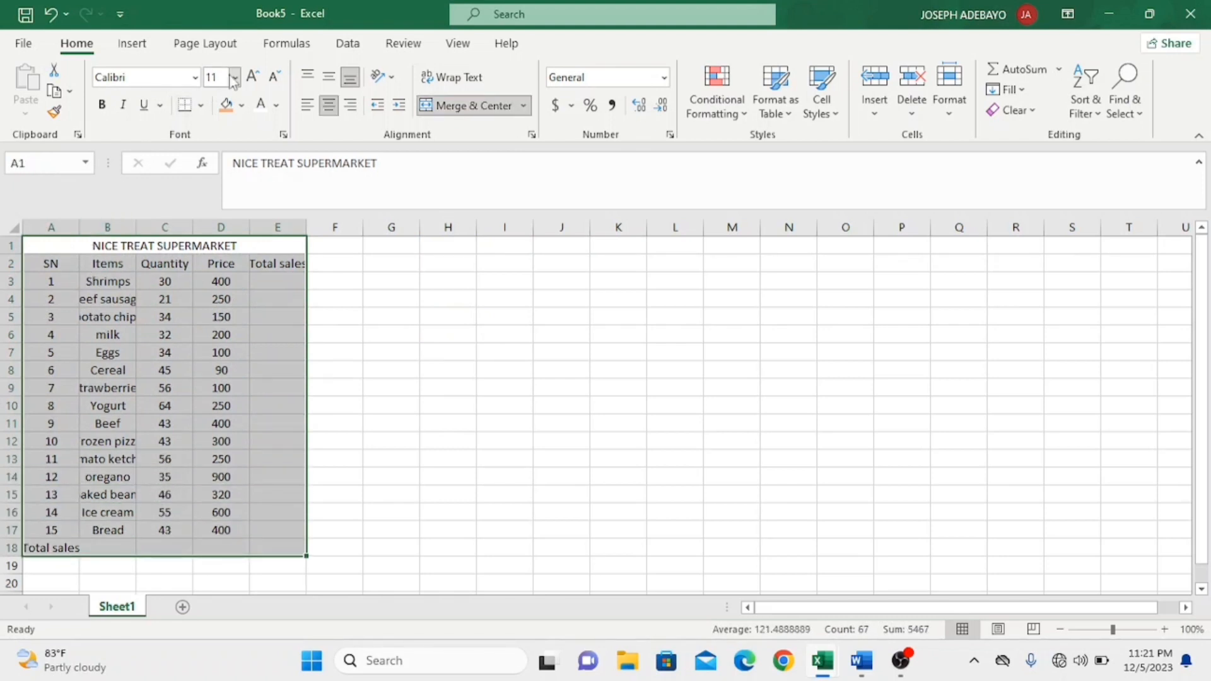
click(253, 76)
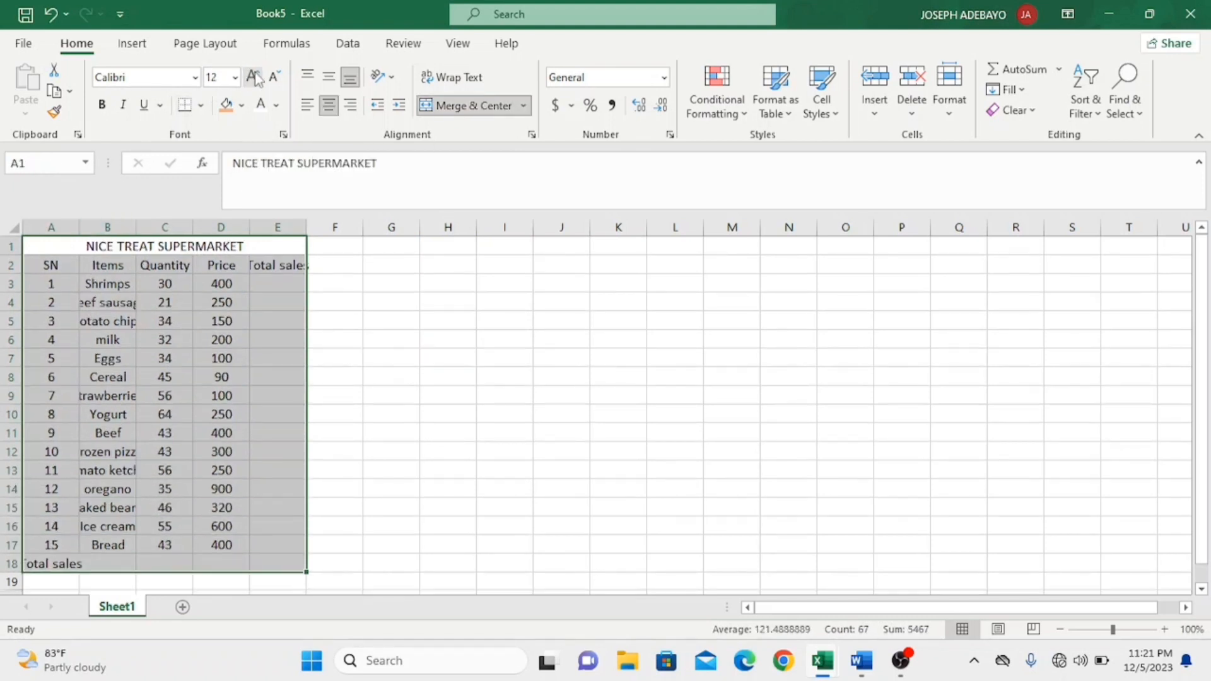
click(253, 76)
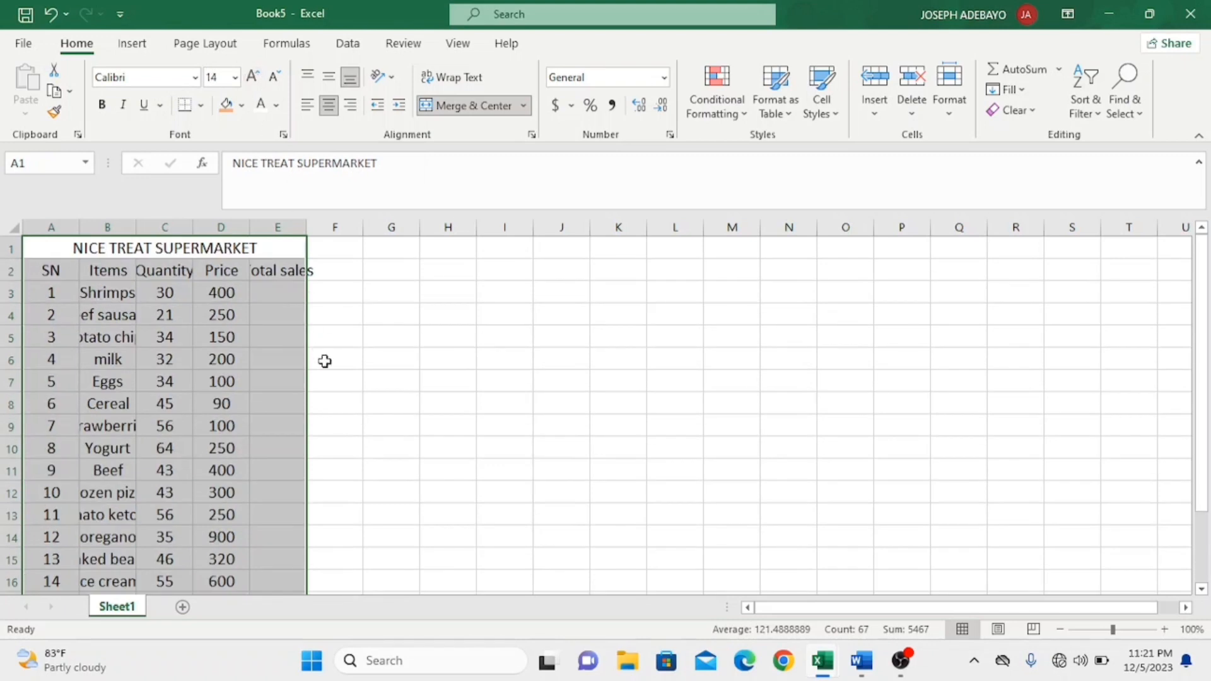
scroll(338, 371, down, 1)
scroll(319, 370, up, 1)
Make the title text NICE TREAT SUPERMARKET bold and color it light blue.
double_click(98, 251)
triple_click(66, 245)
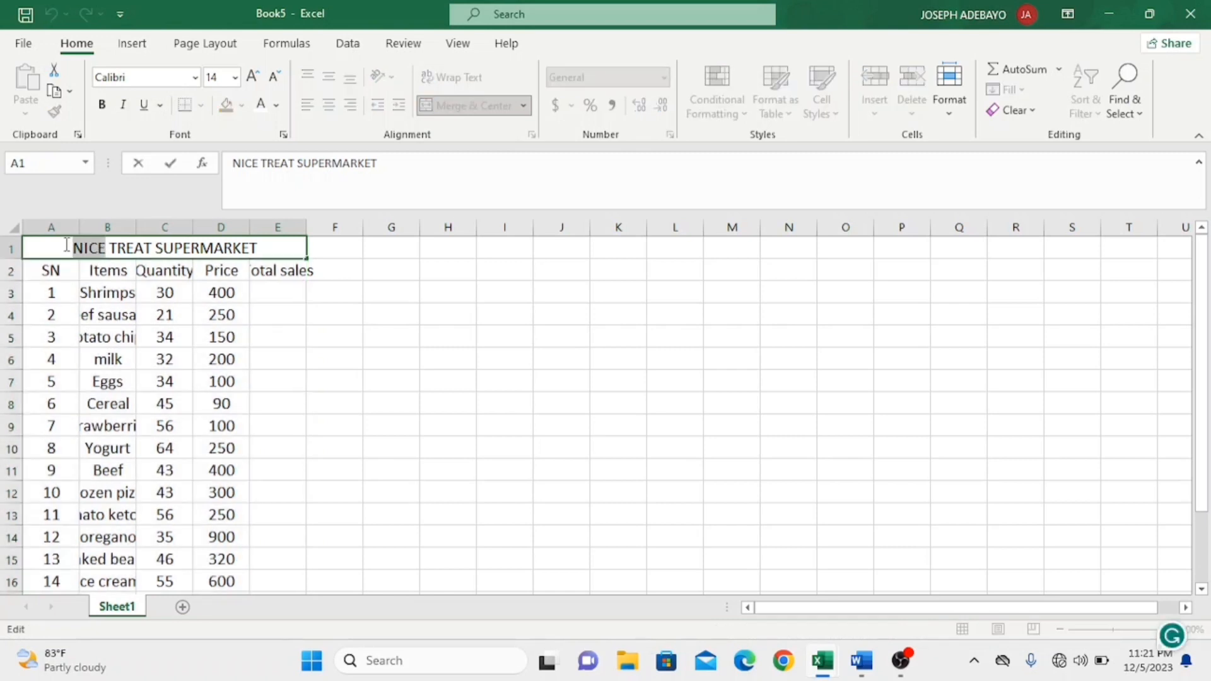
triple_click(66, 245)
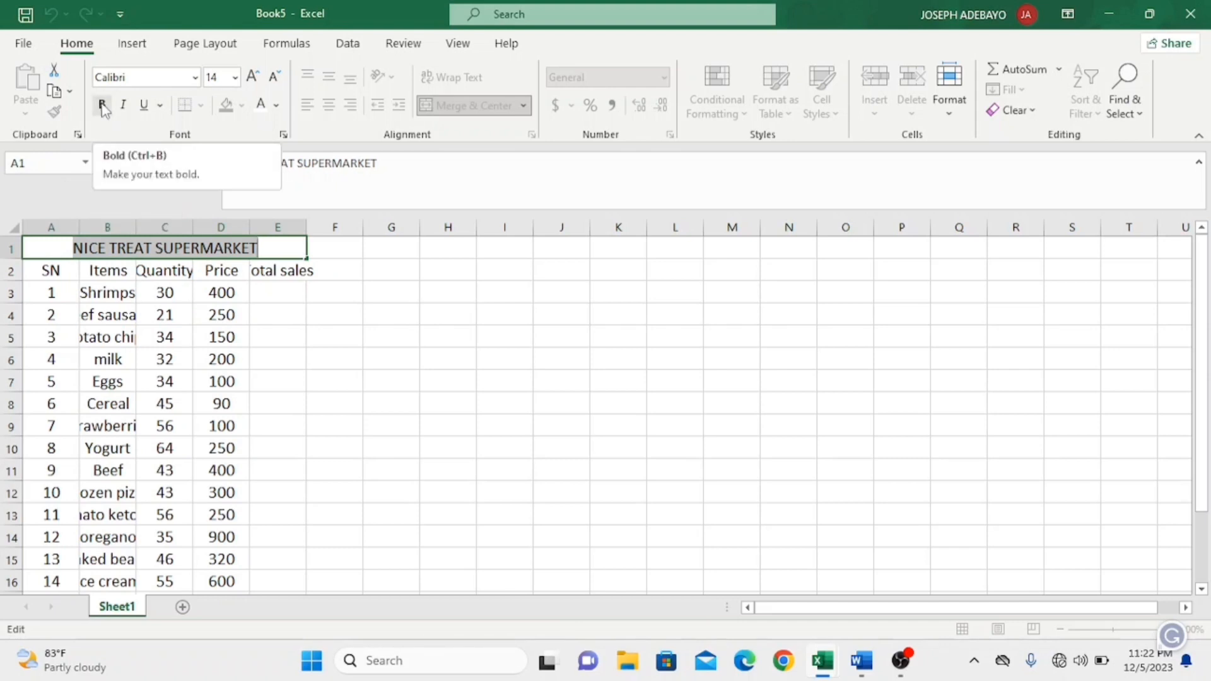
click(103, 105)
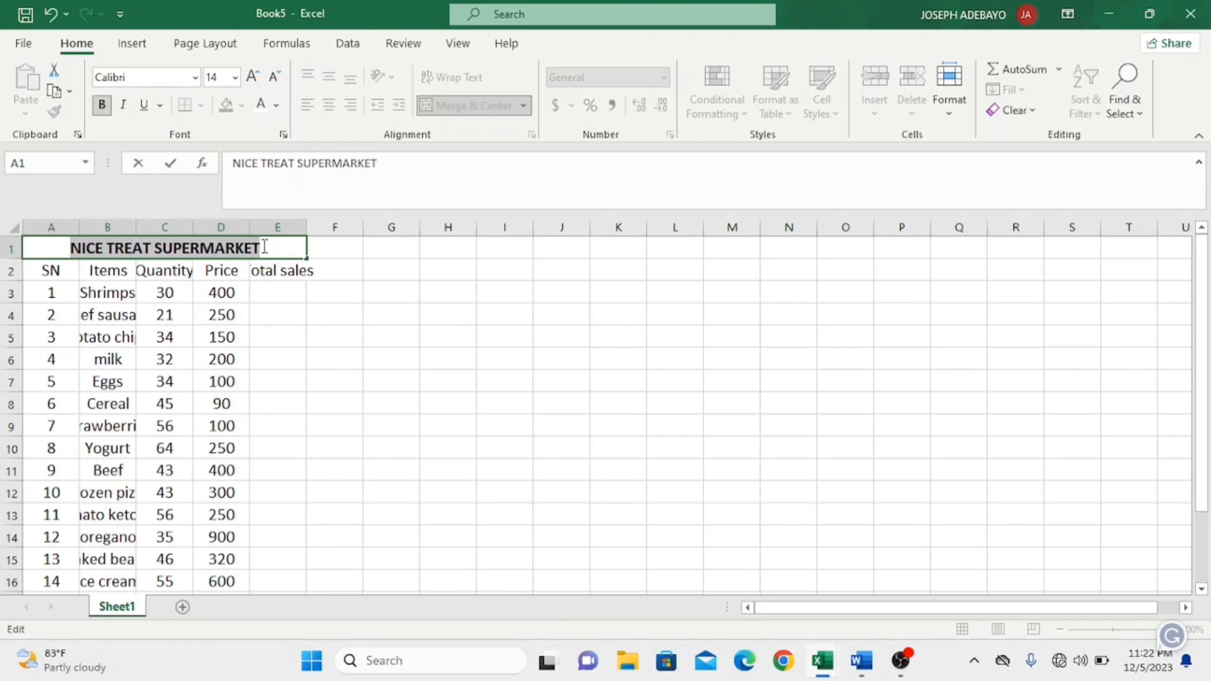
click(277, 107)
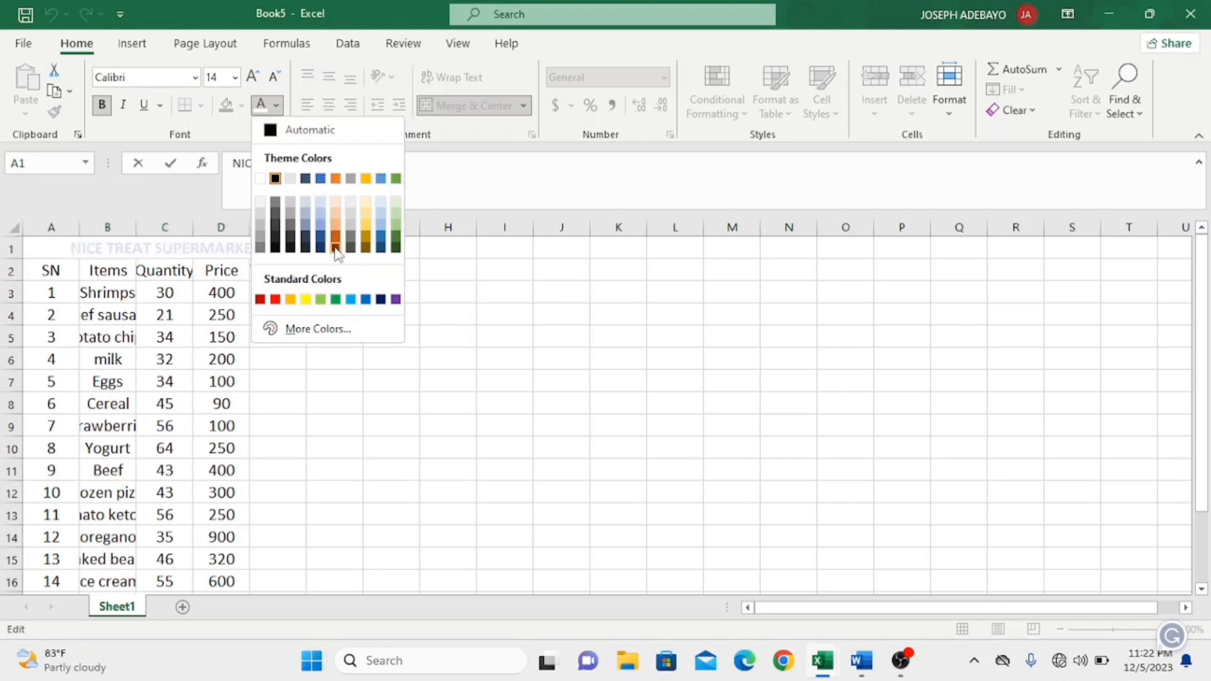
click(352, 299)
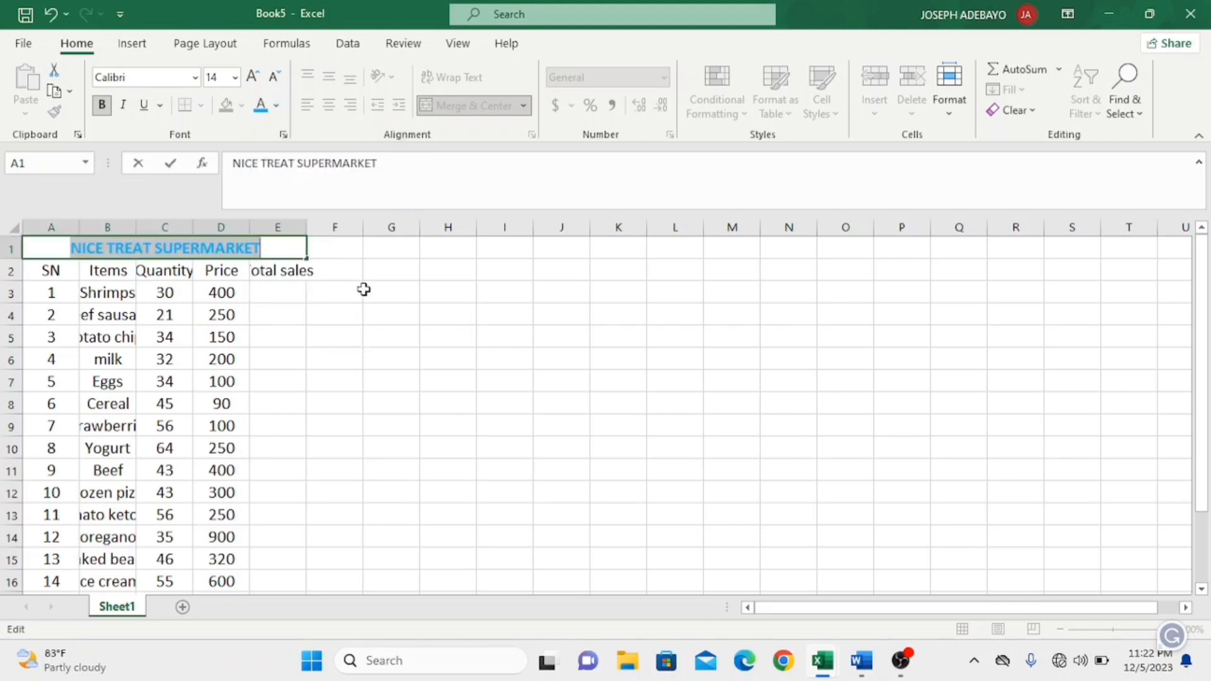
click(433, 289)
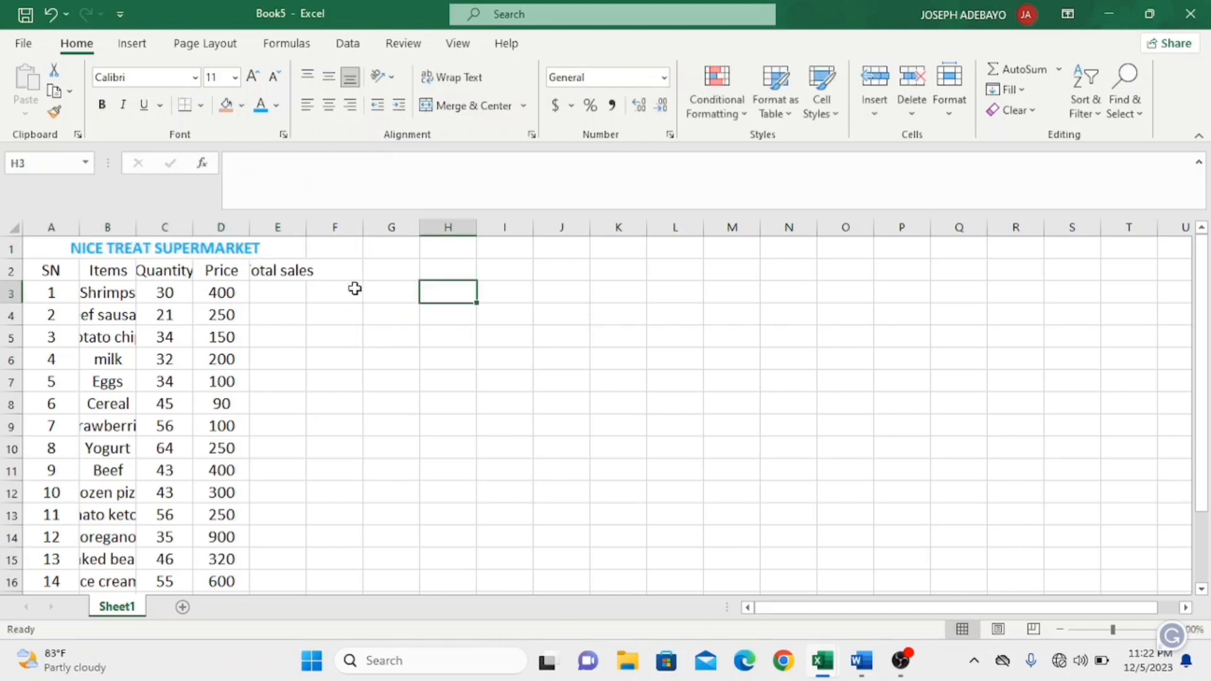
Make the column headings in A2:E2, from SN to Total sales, bold.
click(40, 274)
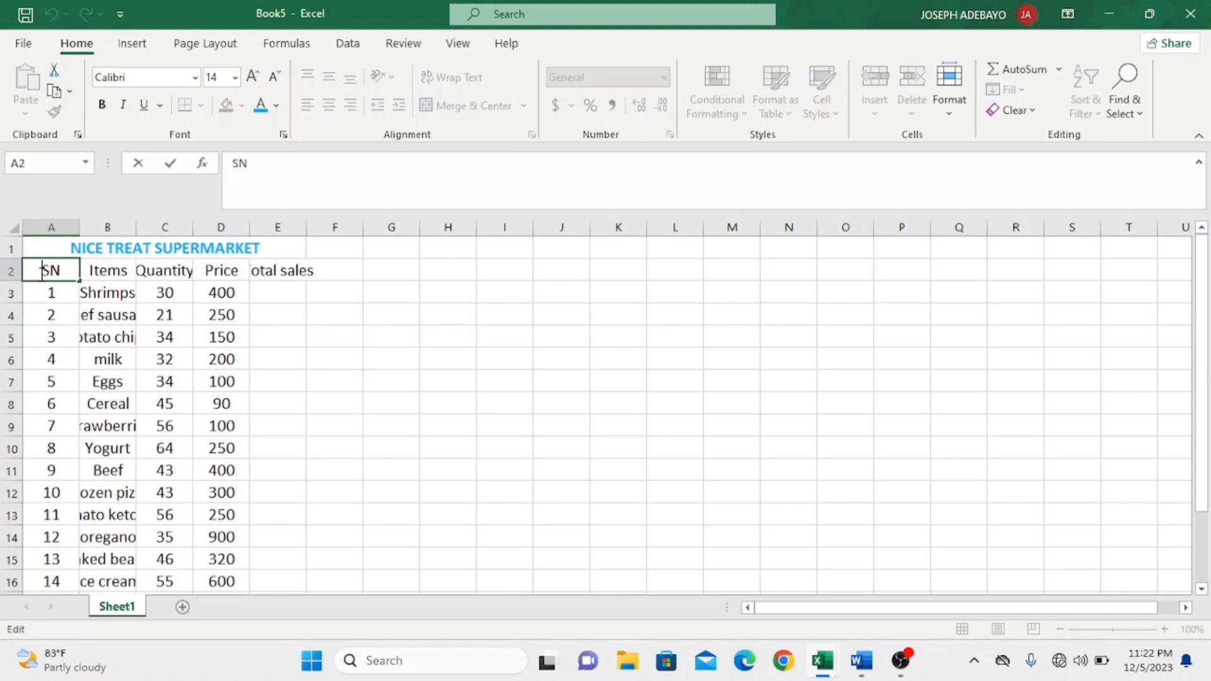
click(490, 338)
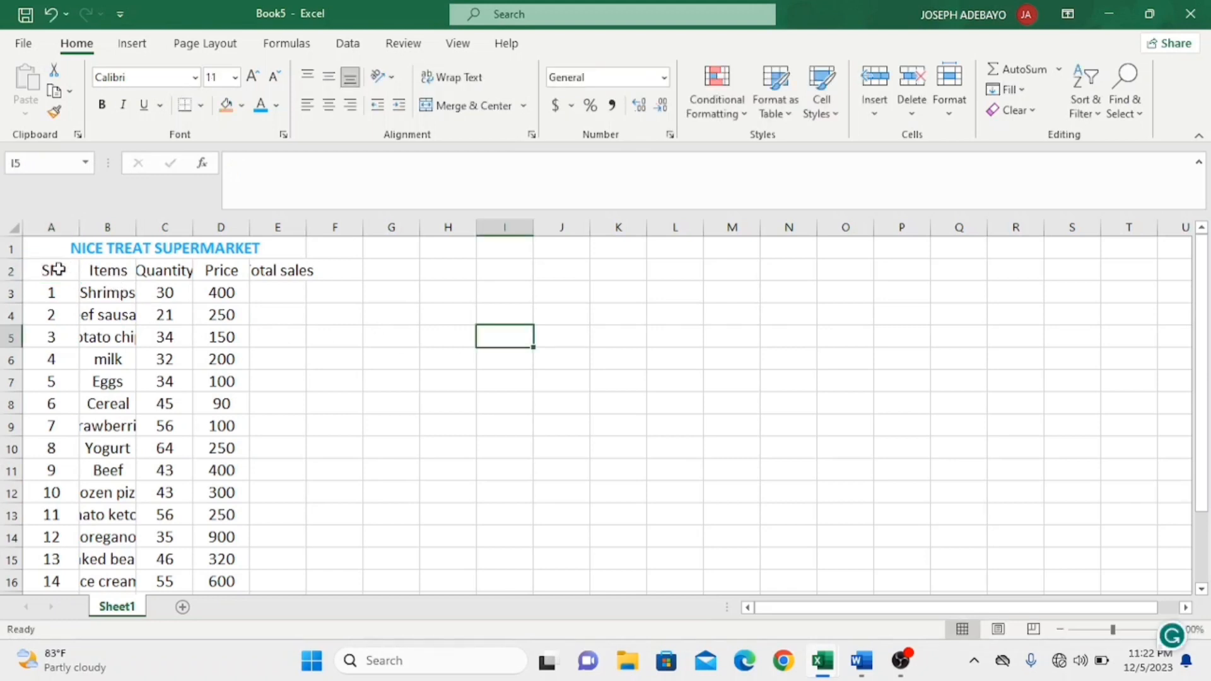
drag(42, 270, 301, 272)
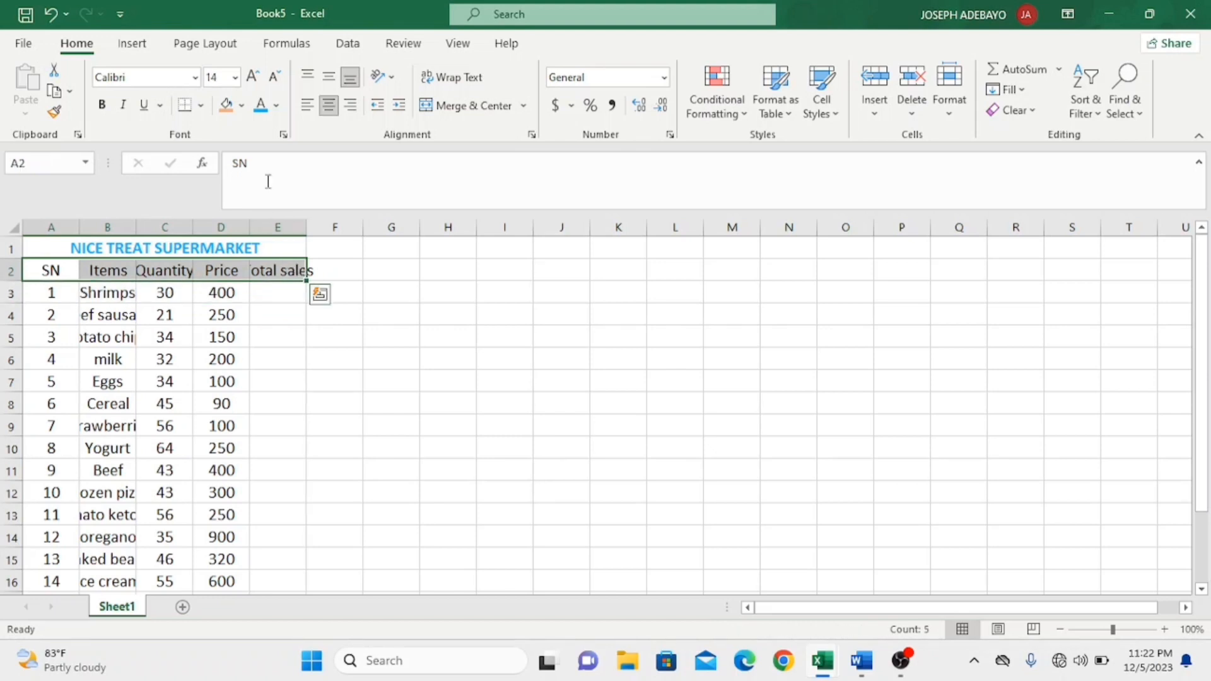
click(99, 105)
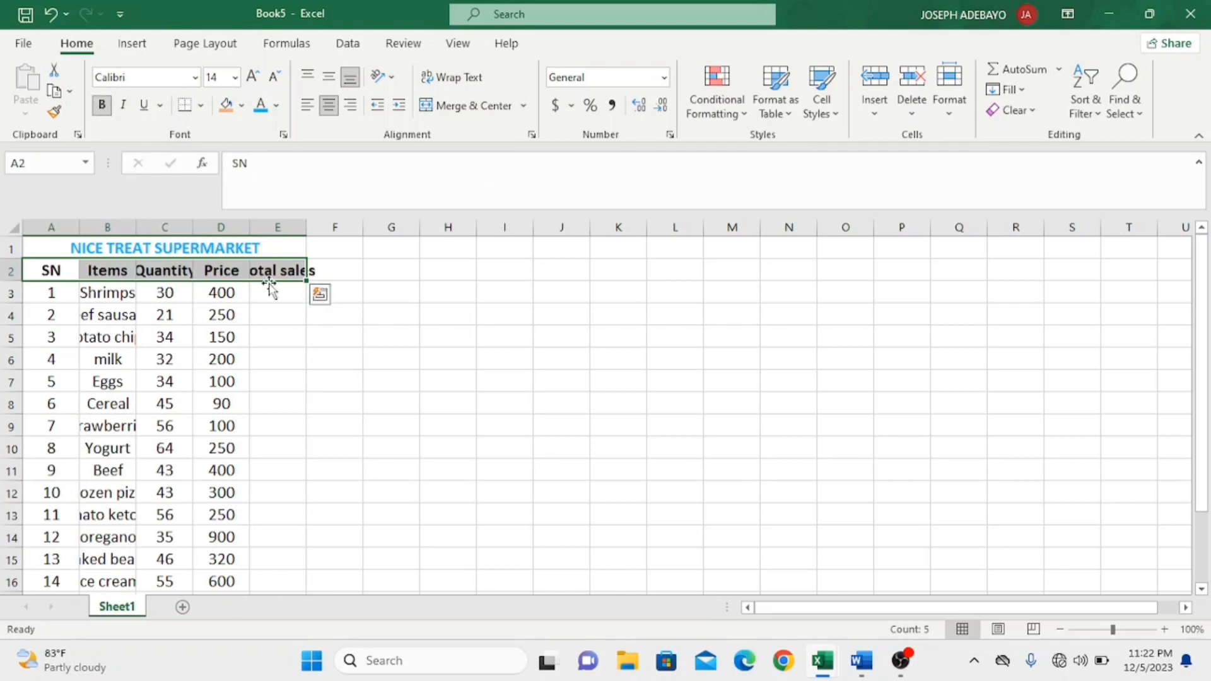
click(494, 373)
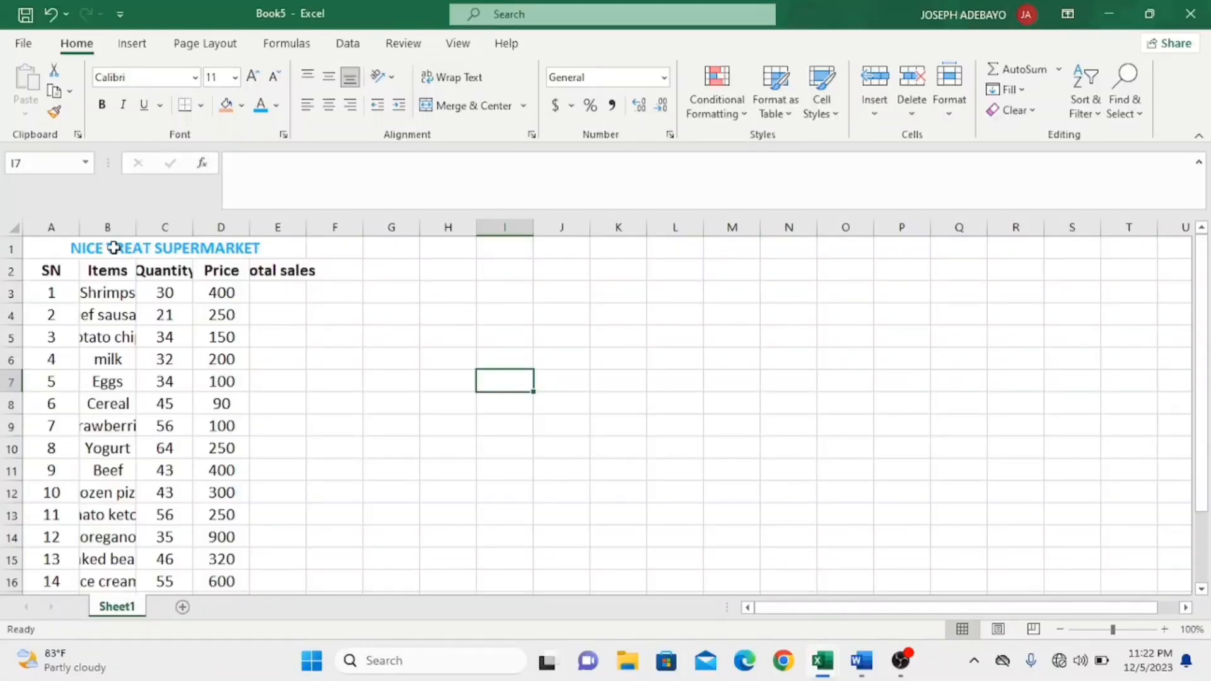
Set the font size of the title text NICE TREAT SUPERMARKET to 16.
click(113, 248)
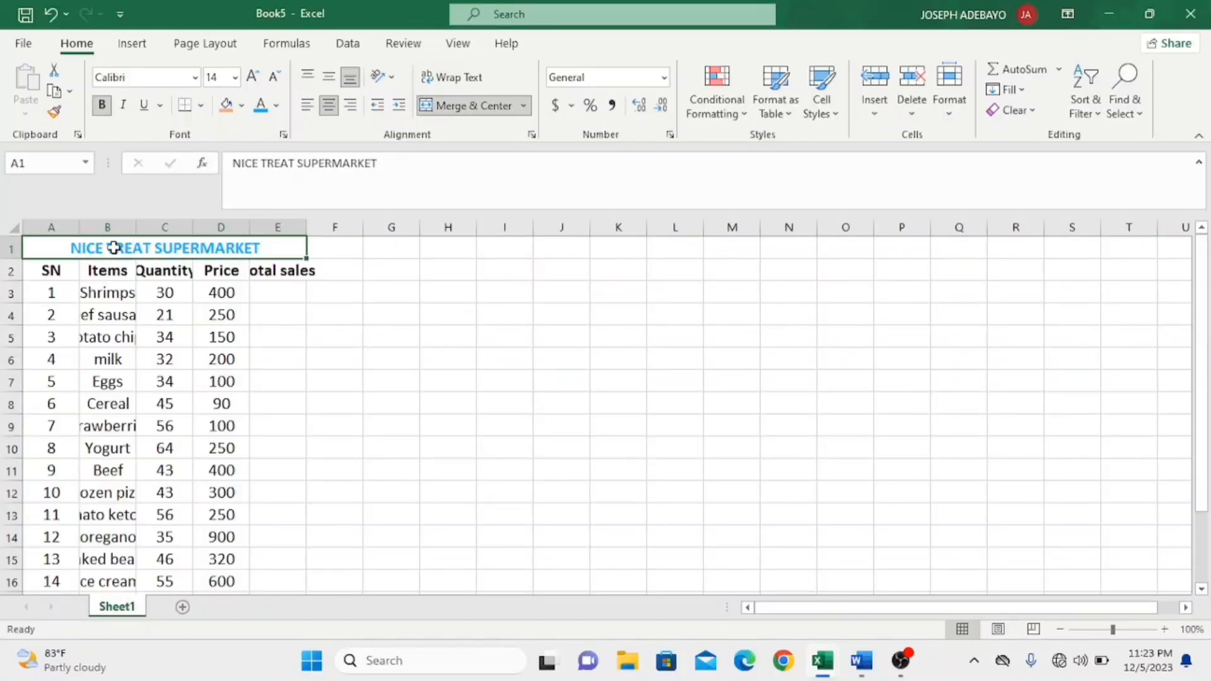
double_click(114, 248)
triple_click(116, 249)
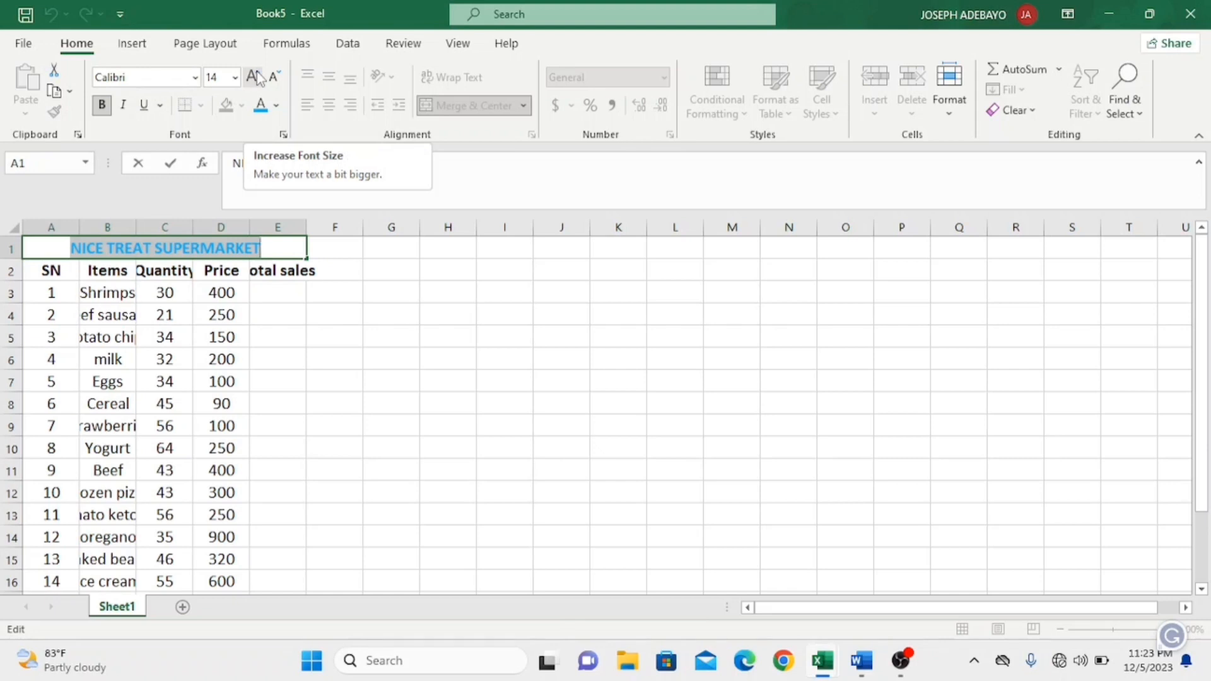
click(215, 76)
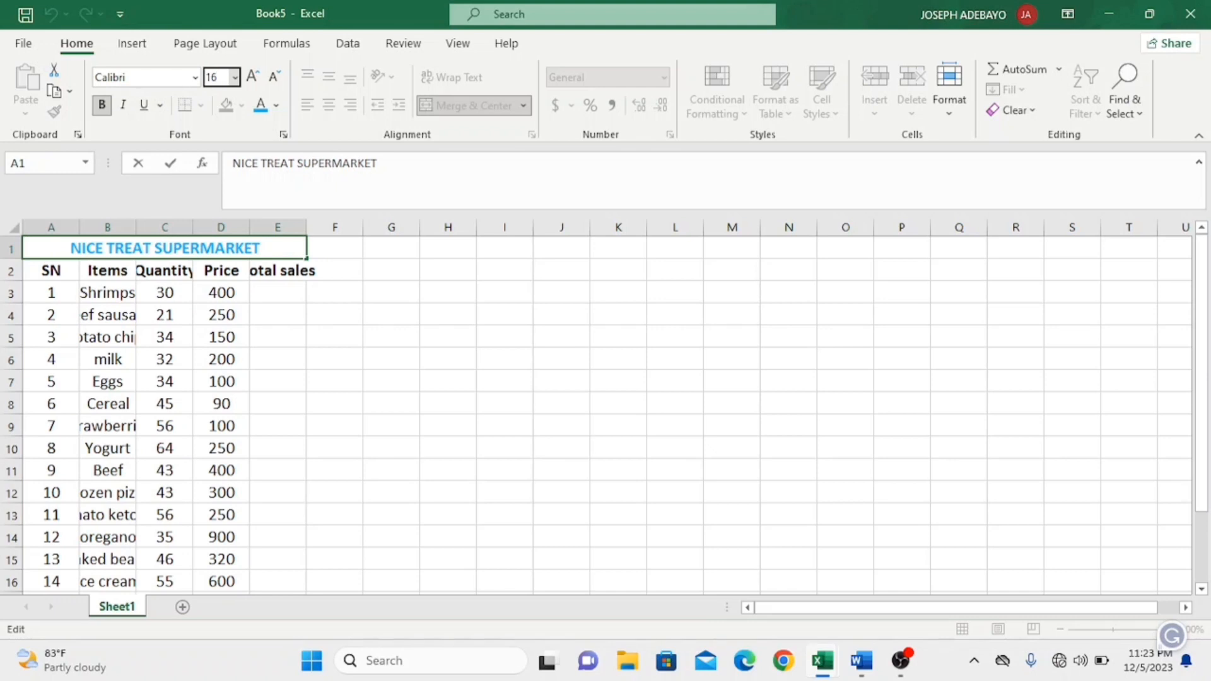
key(Return)
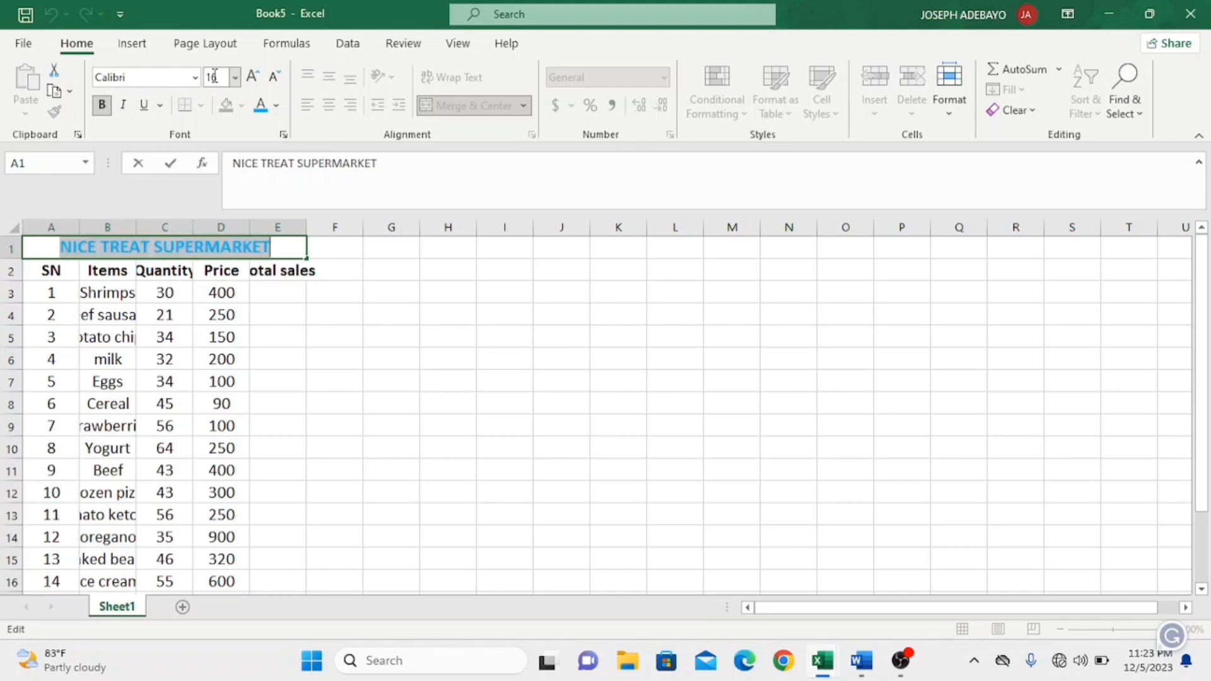
click(329, 351)
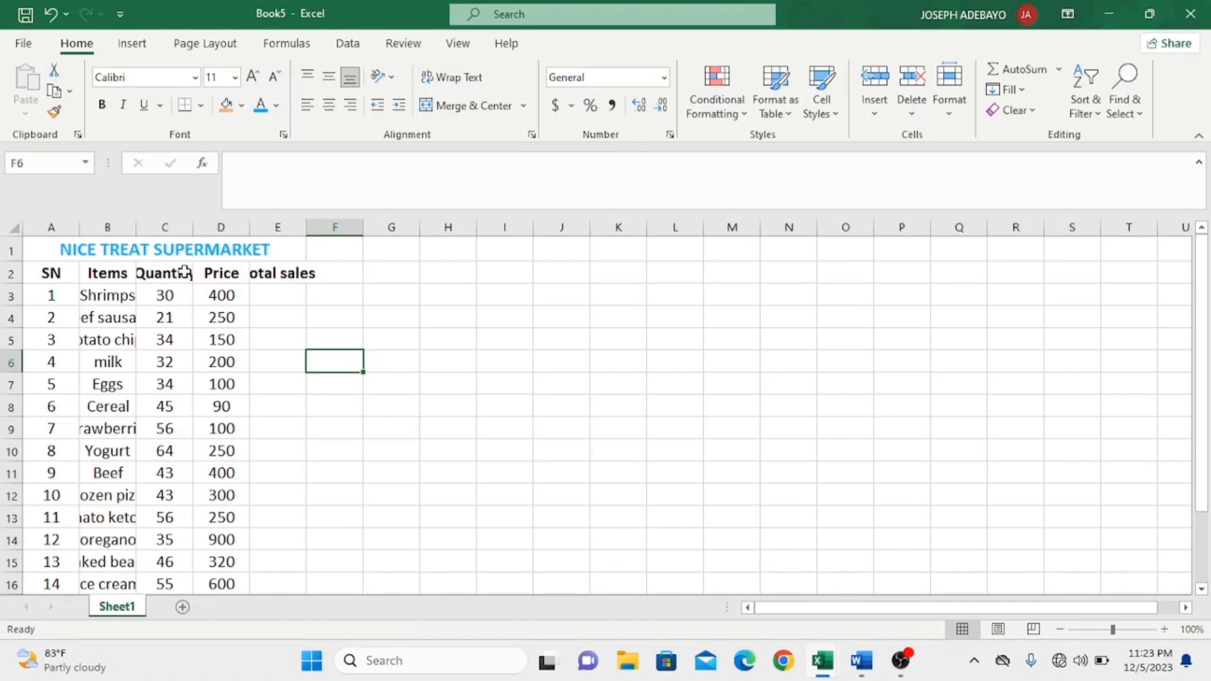
AutoFit the widths of the Quantity column C and the Total sales column E to their contents.
double_click(191, 228)
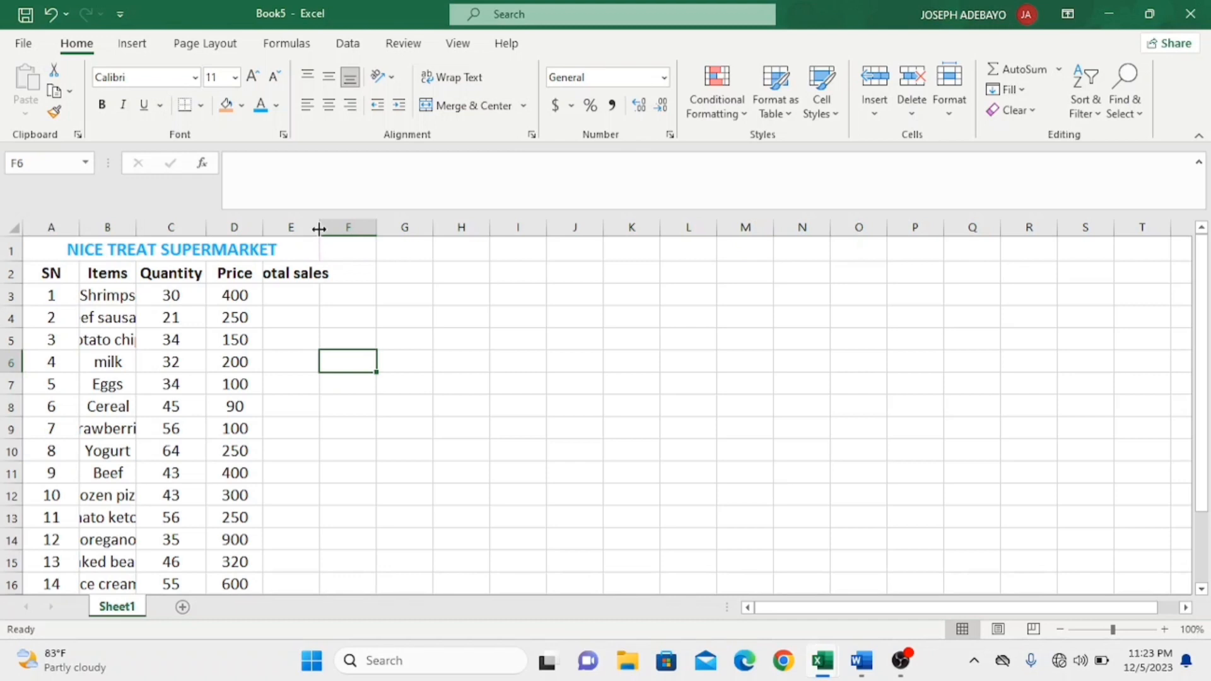
double_click(319, 229)
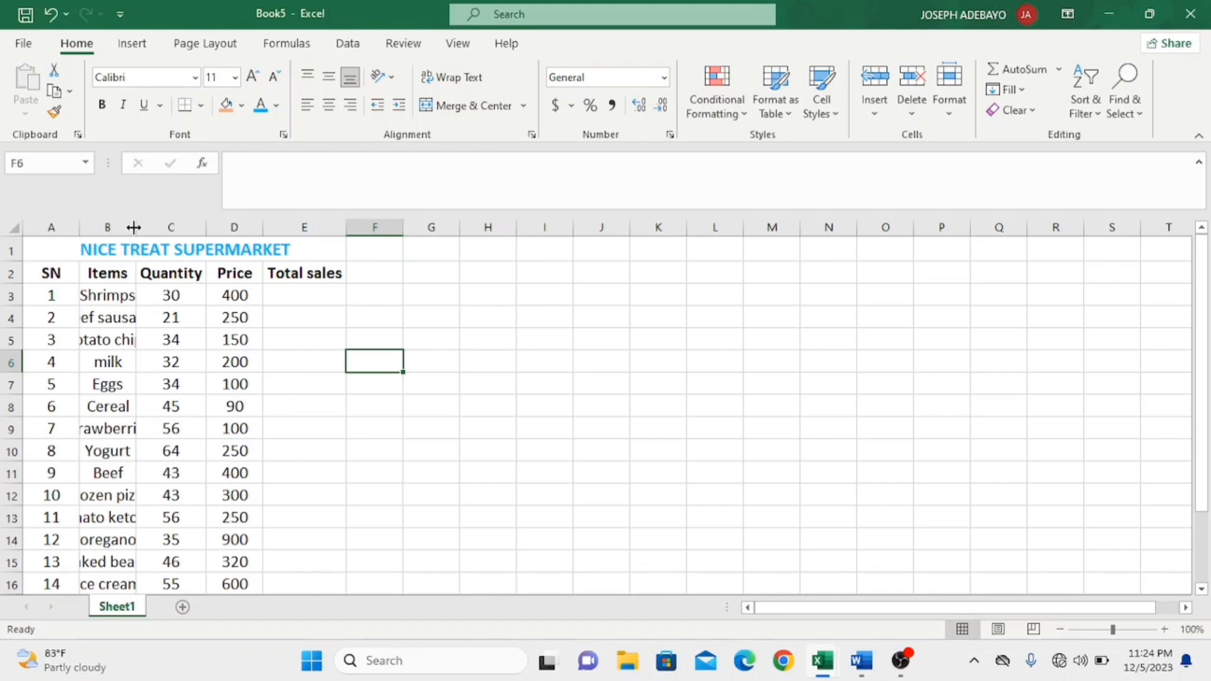
scroll(120, 488, down, 3)
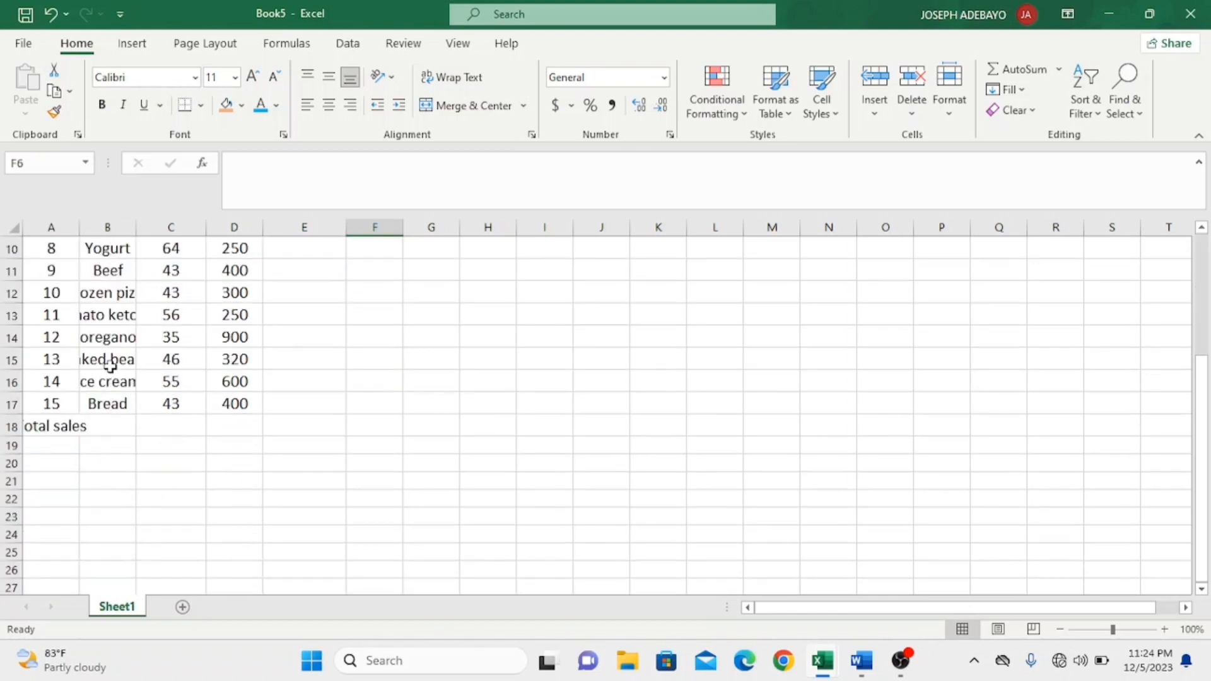
AutoFit the width of the Items column B to its contents.
scroll(110, 365, up, 2)
scroll(110, 365, up, 1)
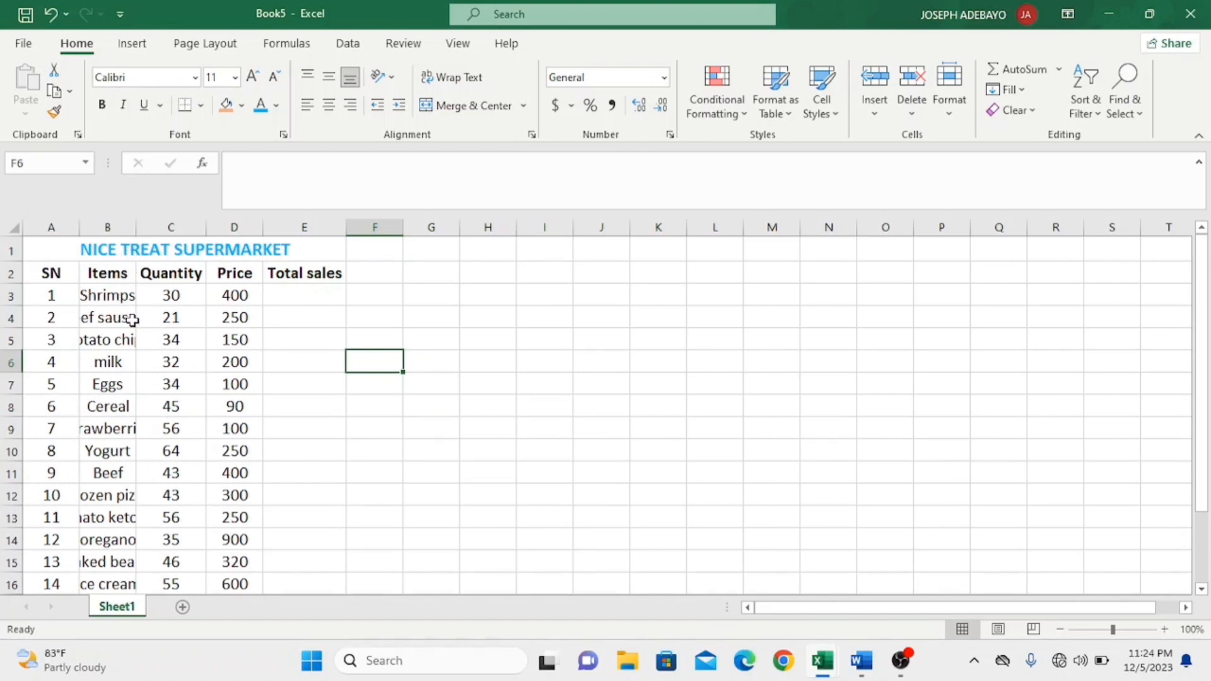
double_click(136, 225)
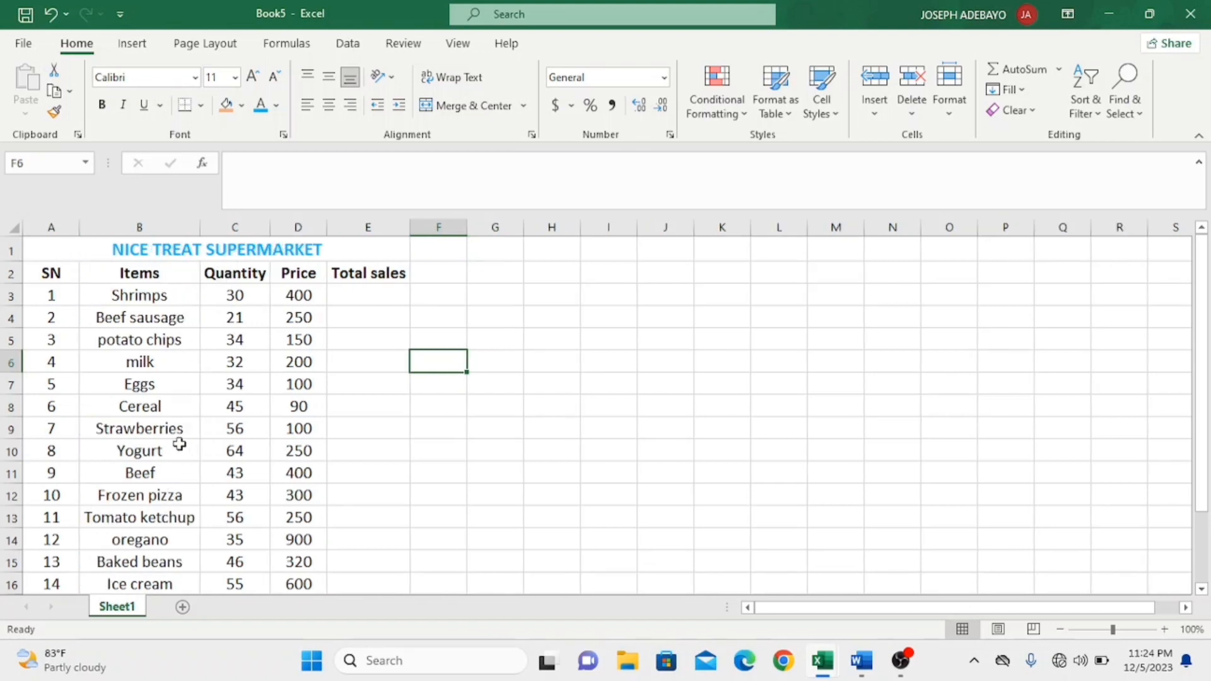
scroll(171, 442, down, 2)
scroll(158, 433, up, 2)
scroll(158, 434, down, 2)
scroll(159, 434, up, 2)
scroll(161, 433, down, 1)
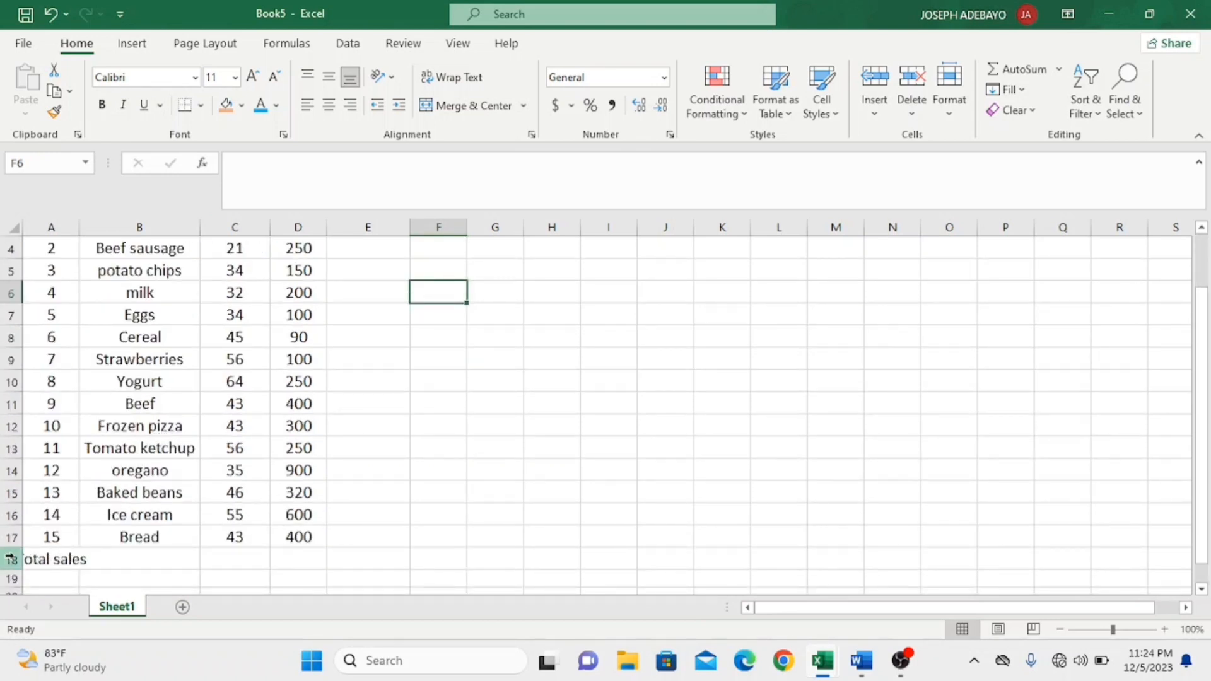
Widen column A until the Total sales label in A18 fits fully inside its cell.
scroll(30, 552, down, 1)
scroll(31, 548, up, 1)
click(41, 556)
click(494, 313)
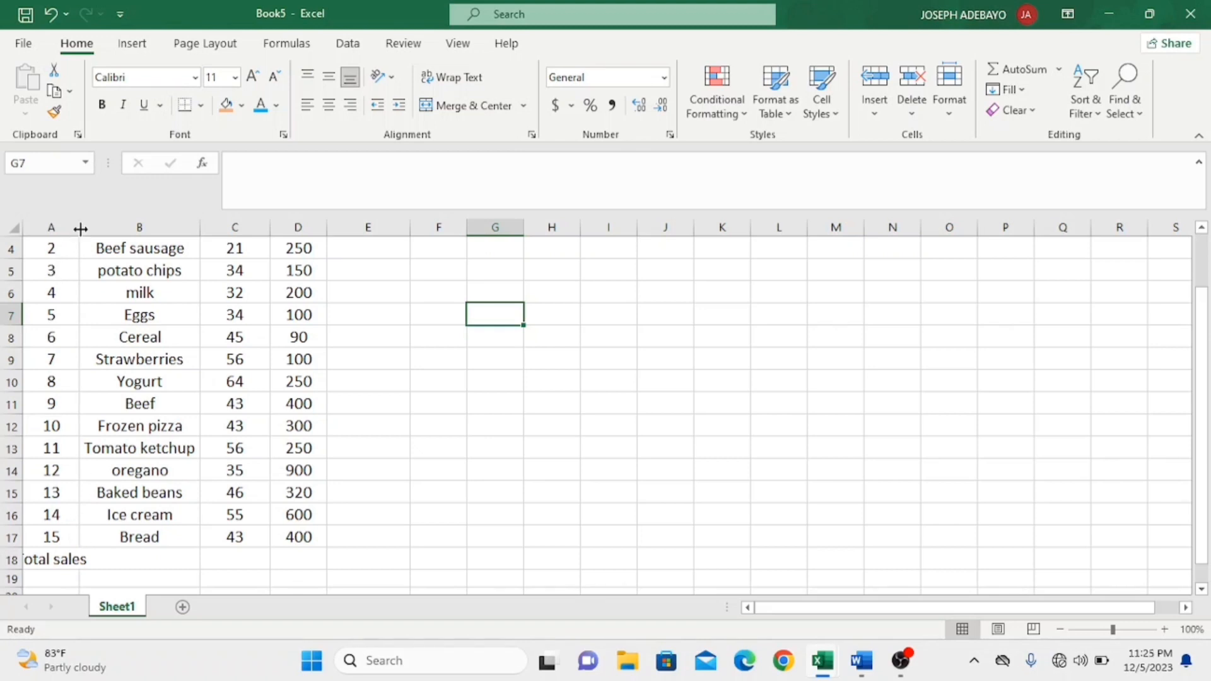
drag(80, 229, 99, 229)
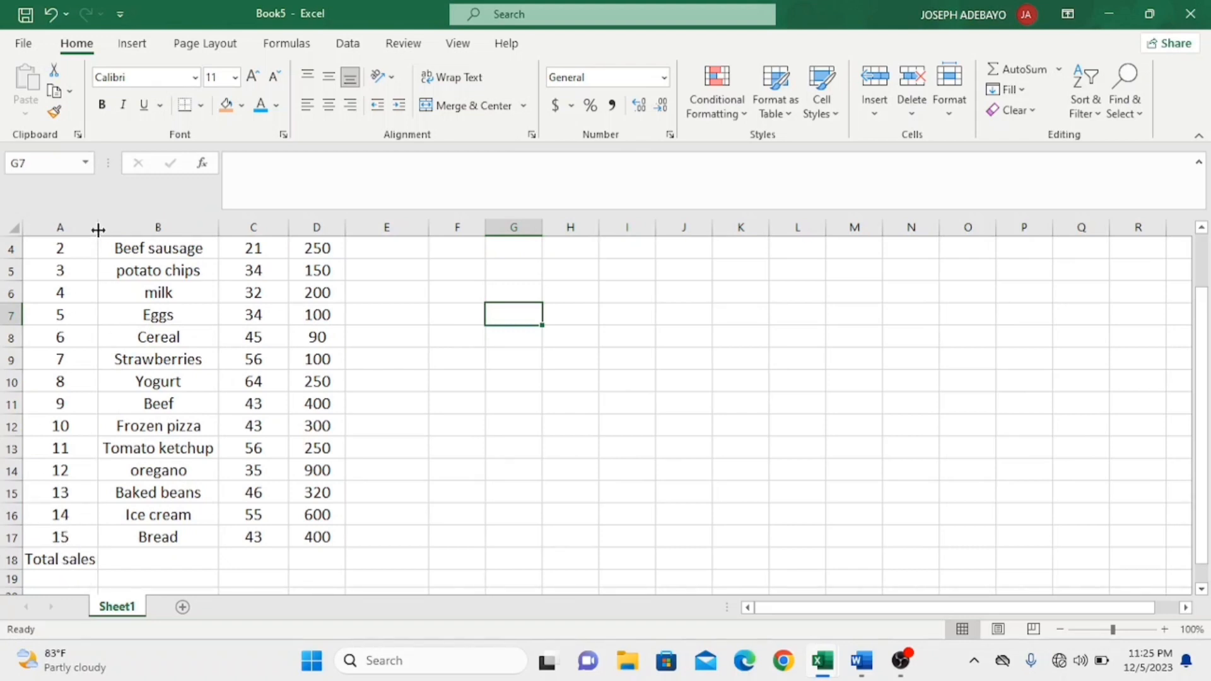
drag(97, 229, 103, 229)
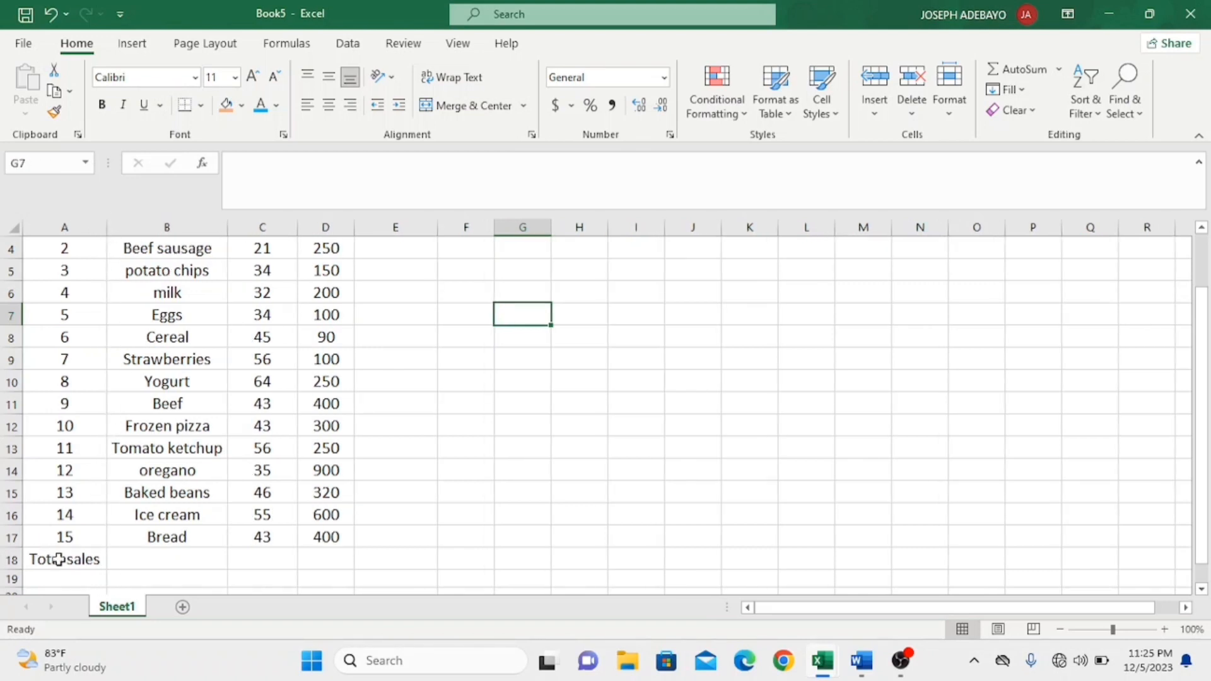
scroll(63, 556, up, 1)
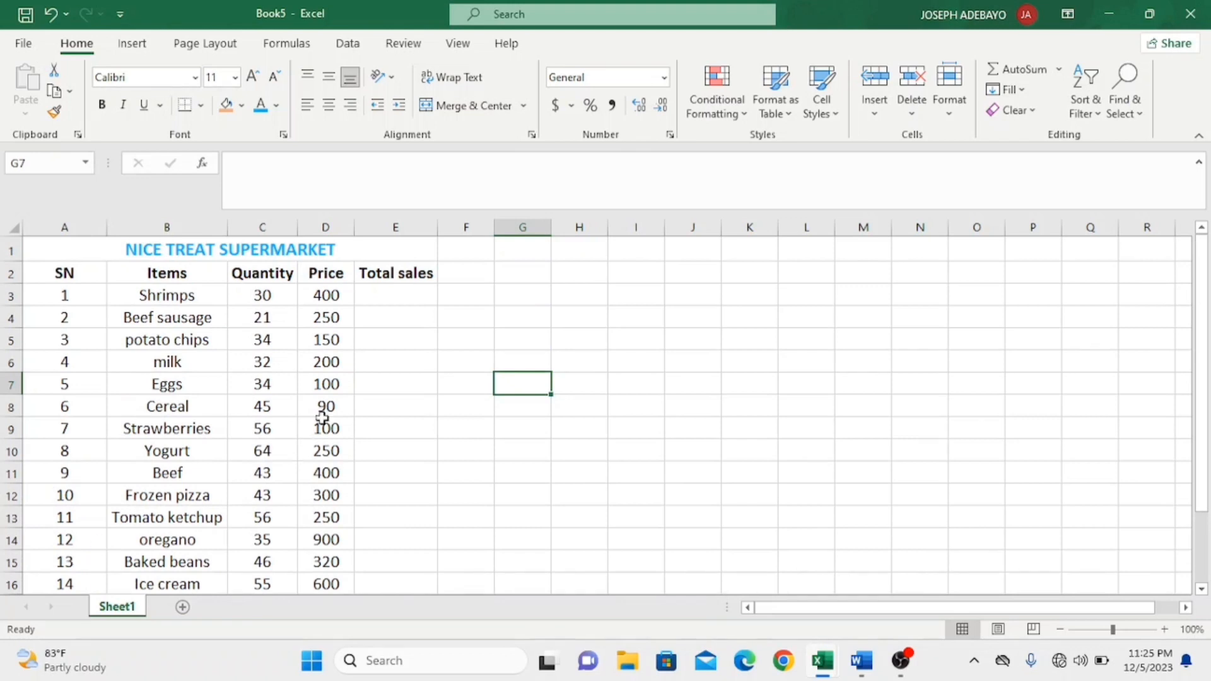
Make the Total sales label in cell A18 bold.
scroll(356, 411, down, 2)
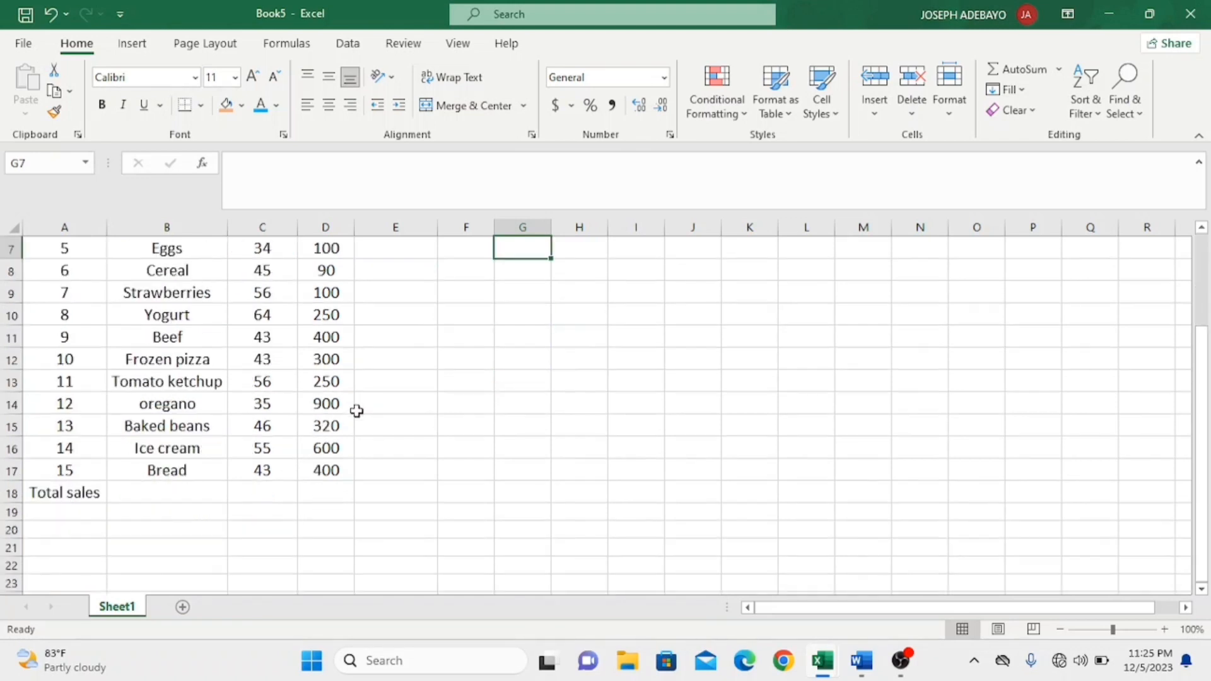
click(58, 493)
double_click(58, 493)
double_click(59, 493)
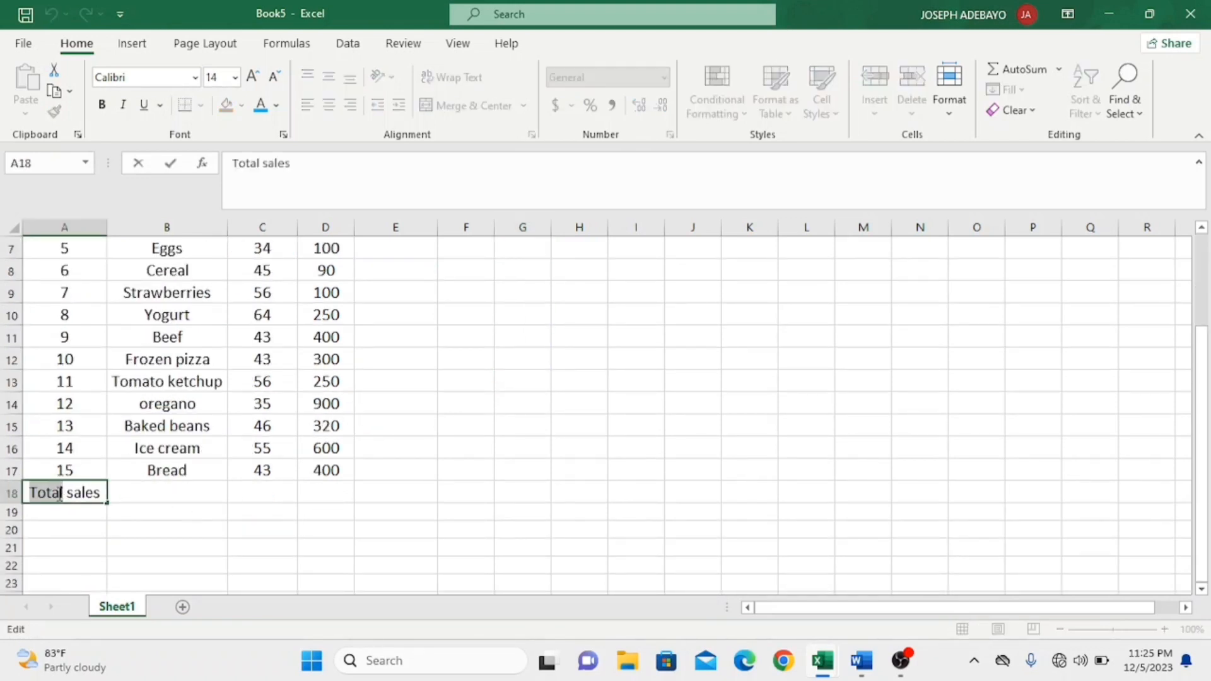
triple_click(60, 493)
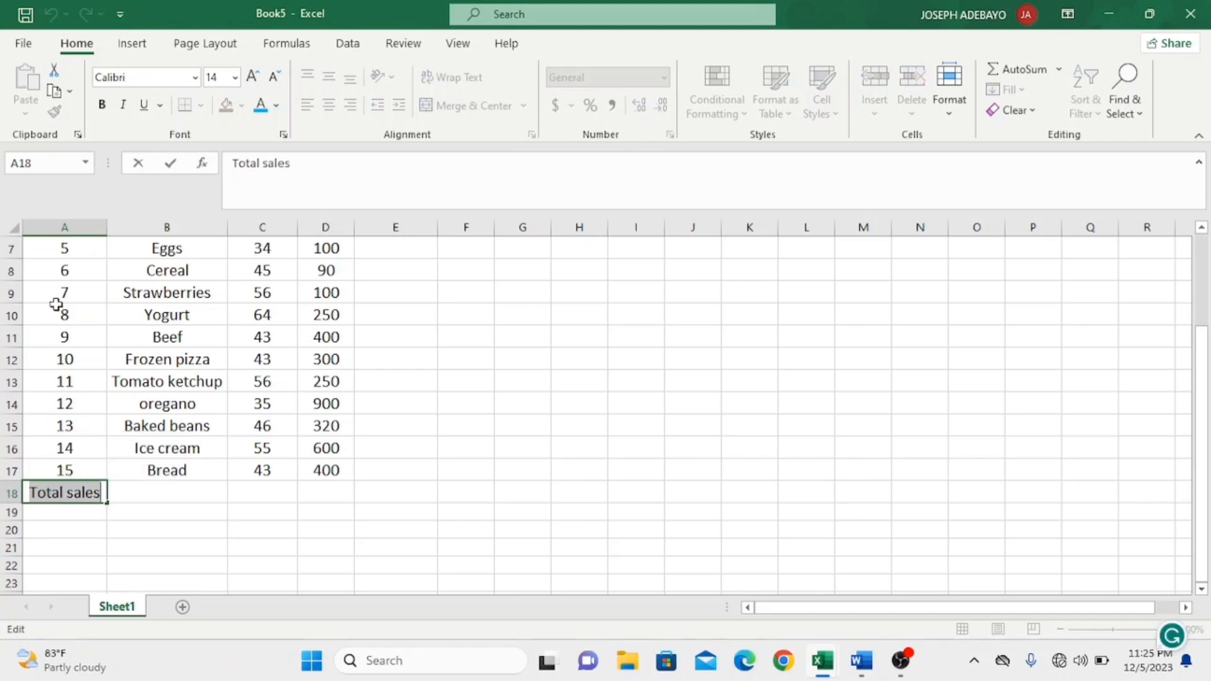
click(102, 105)
Fill the SN column cells A2:A17 with a darker blue theme color.
scroll(292, 498, up, 2)
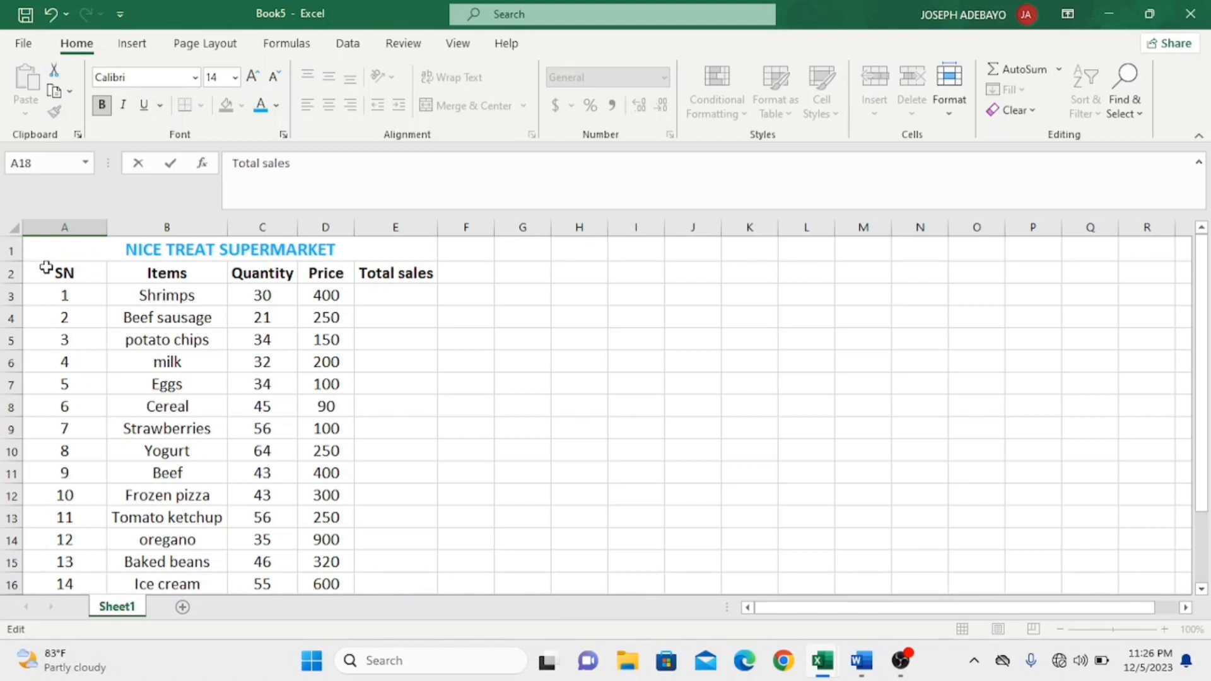
drag(46, 267, 80, 538)
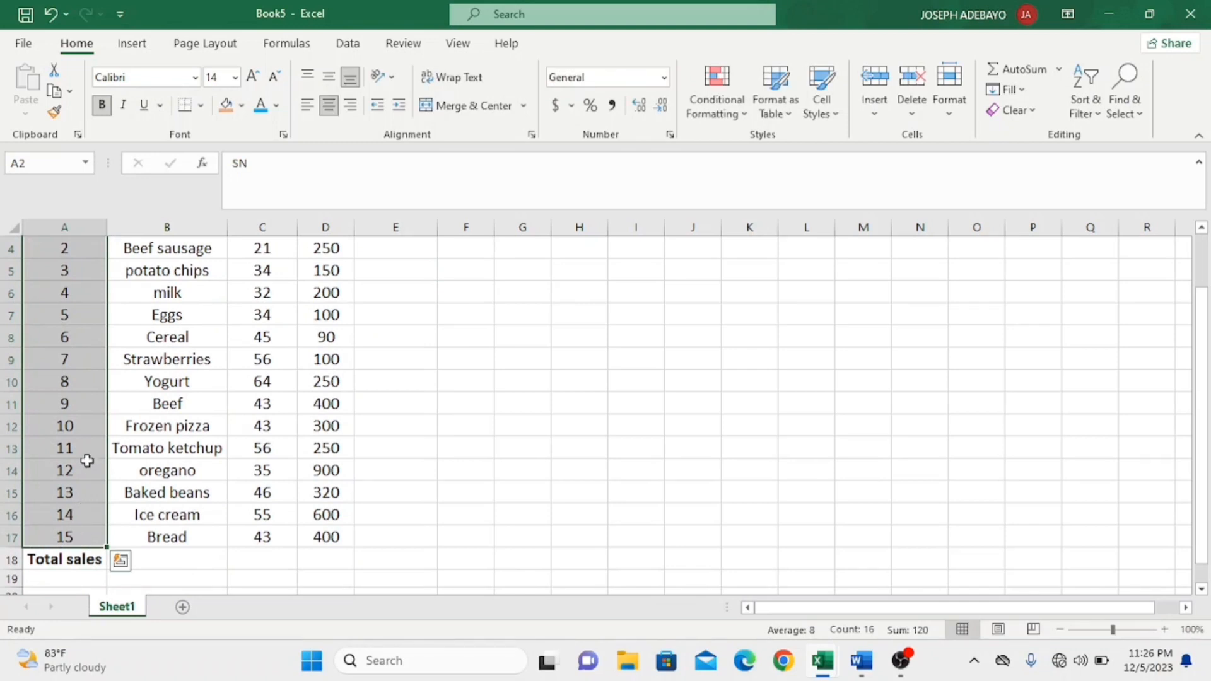
click(242, 108)
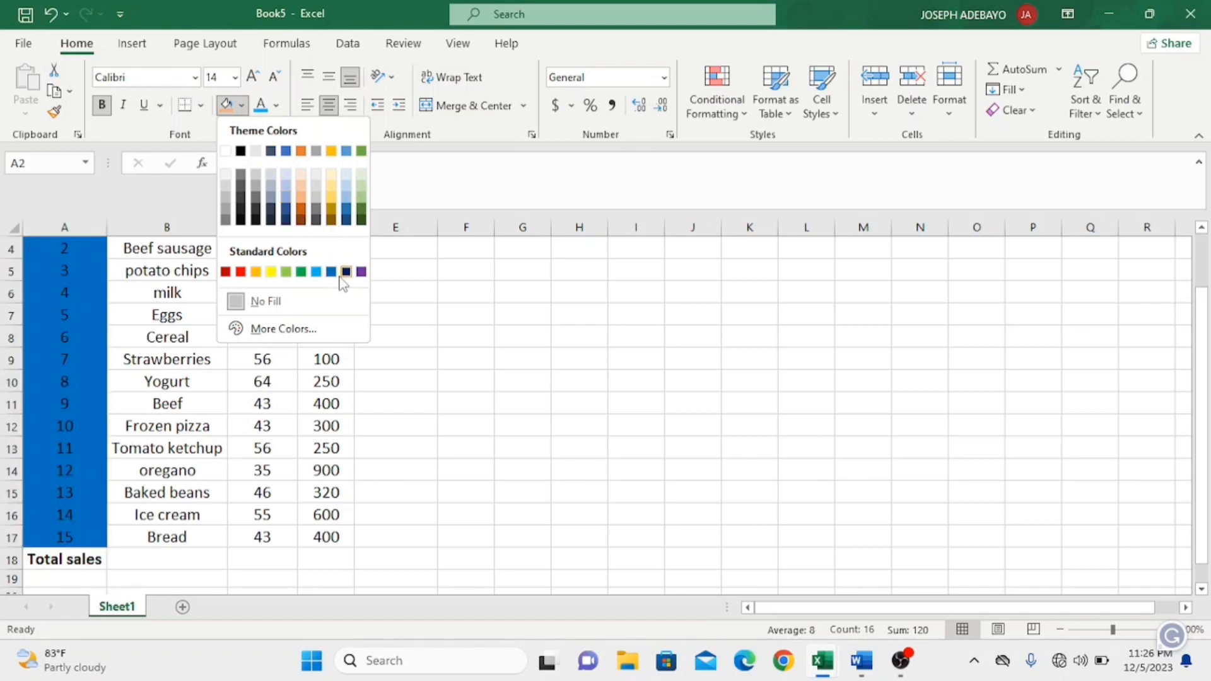
click(346, 218)
scroll(342, 215, up, 1)
click(502, 402)
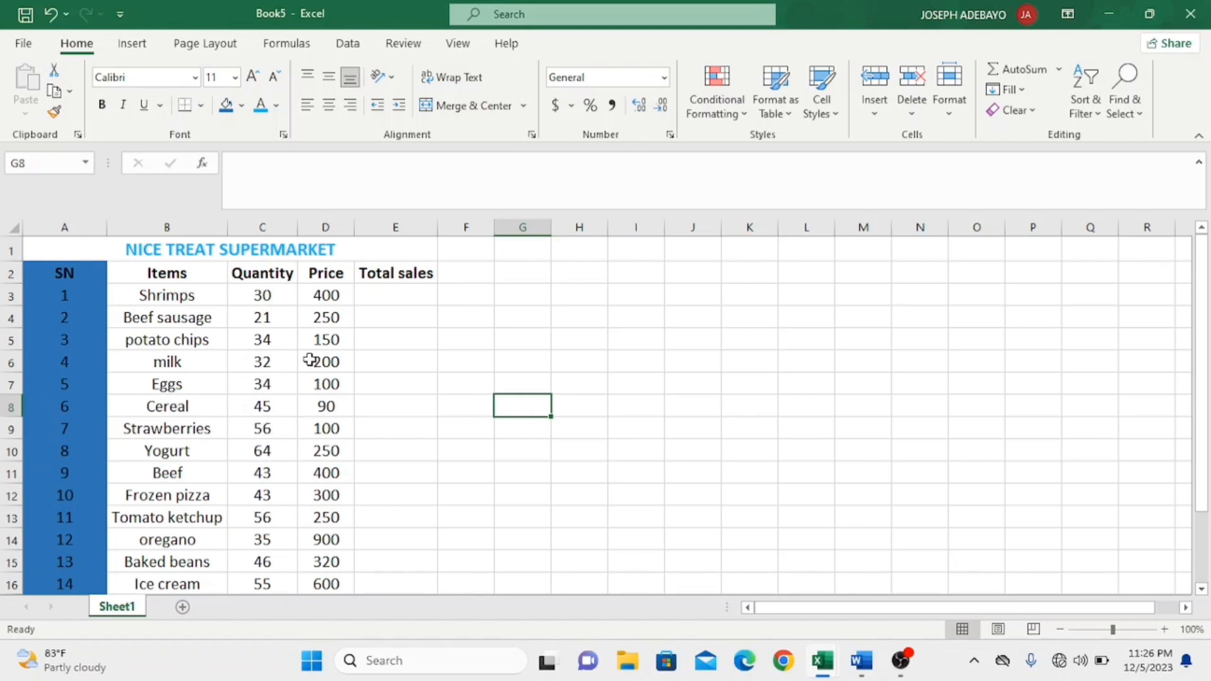
Apply All Borders to the whole supermarket table, A1:E18.
click(56, 248)
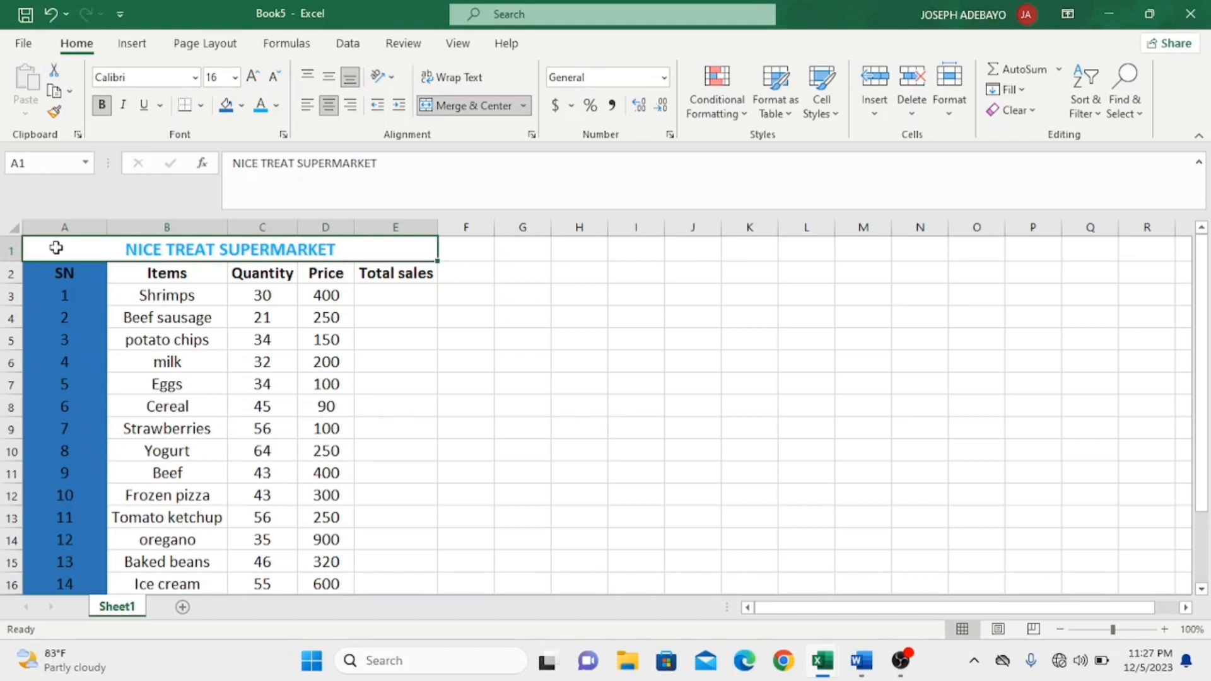
drag(50, 241, 227, 570)
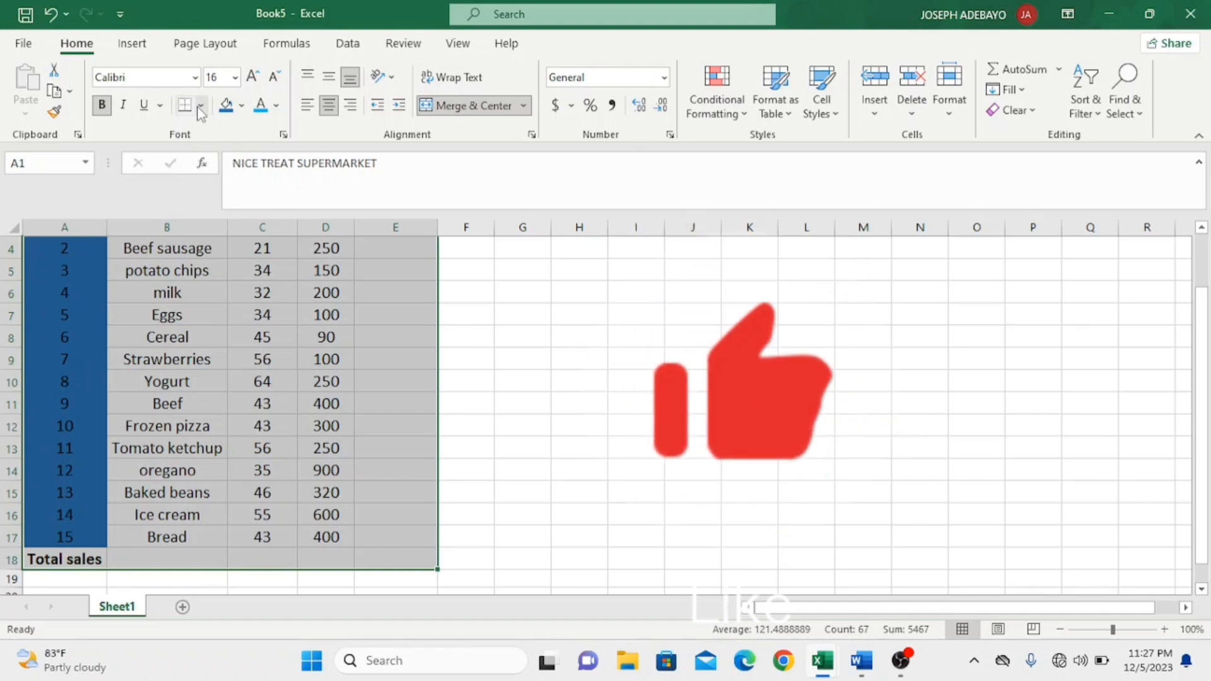
click(200, 106)
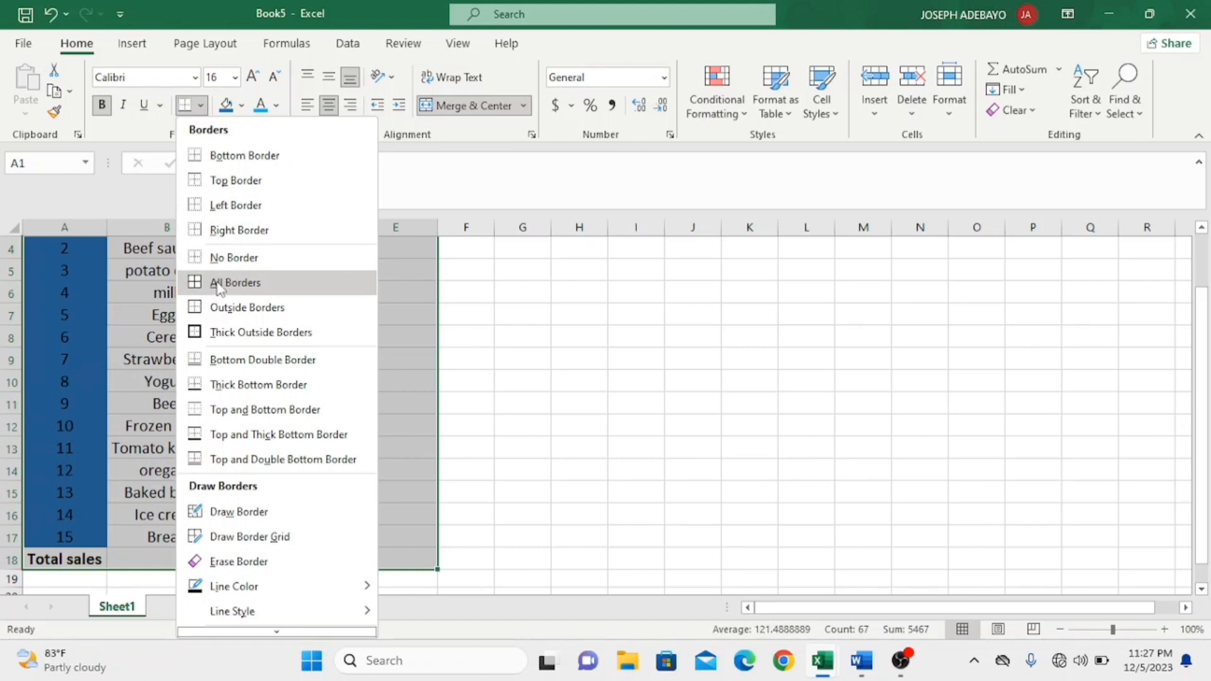
click(217, 283)
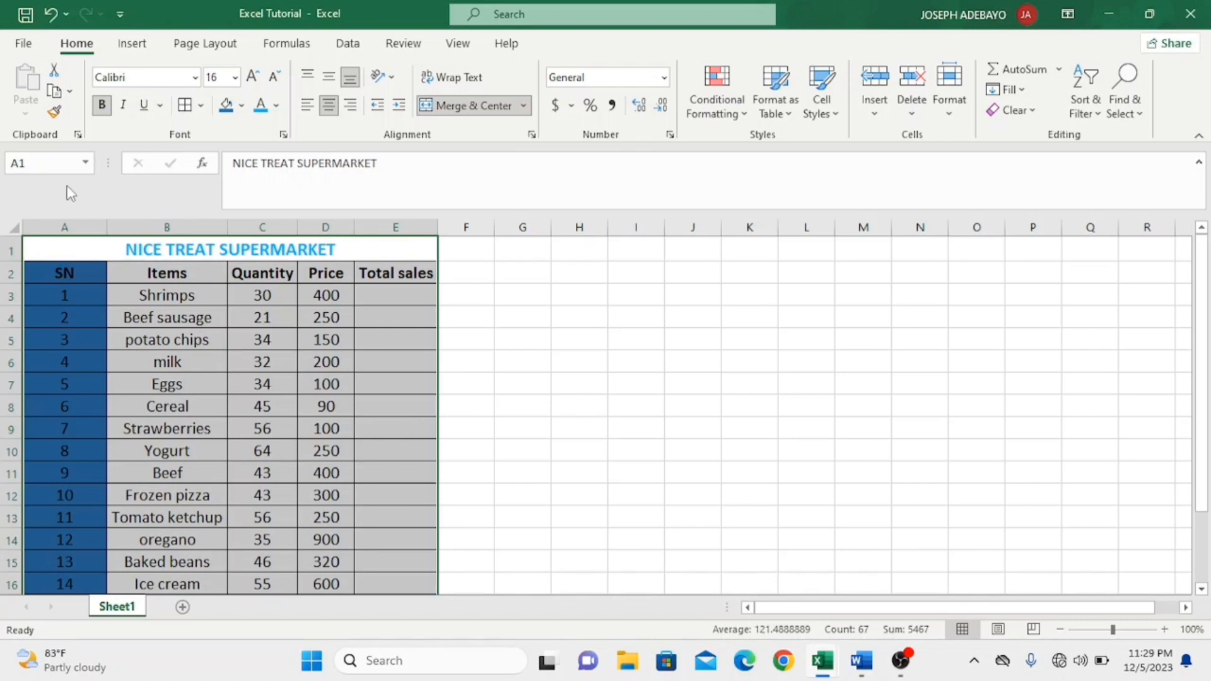
Open the print settings and preview for the Excel Tutorial workbook.
click(24, 45)
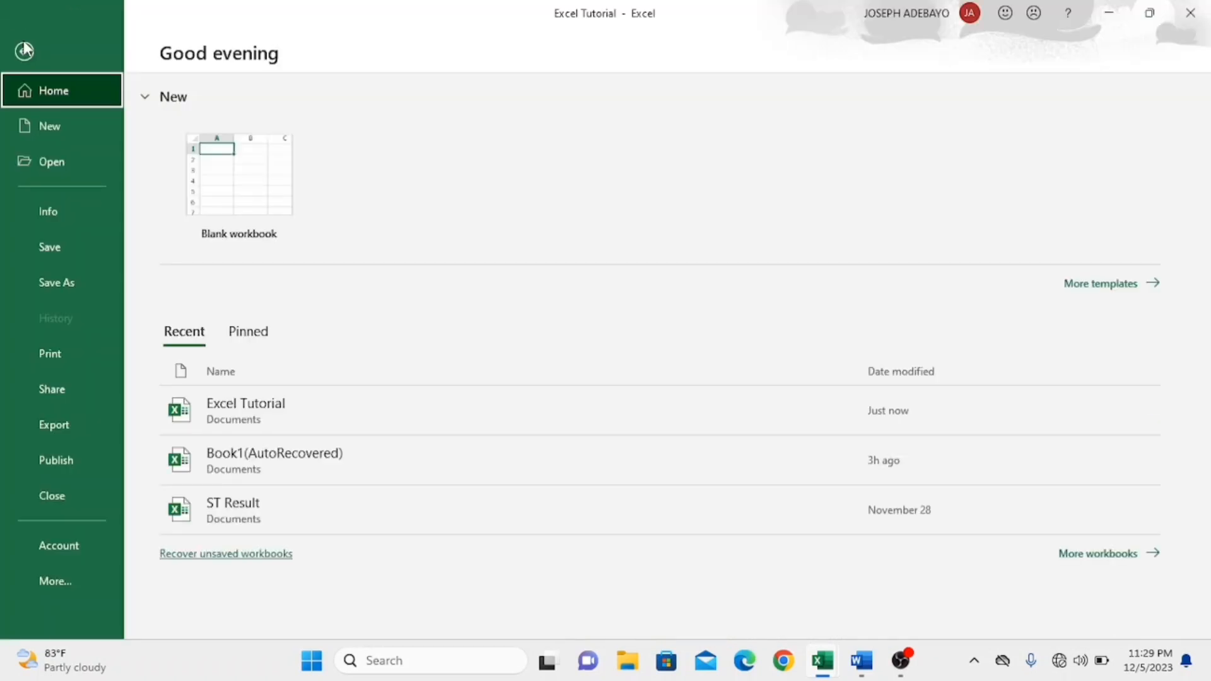
click(95, 348)
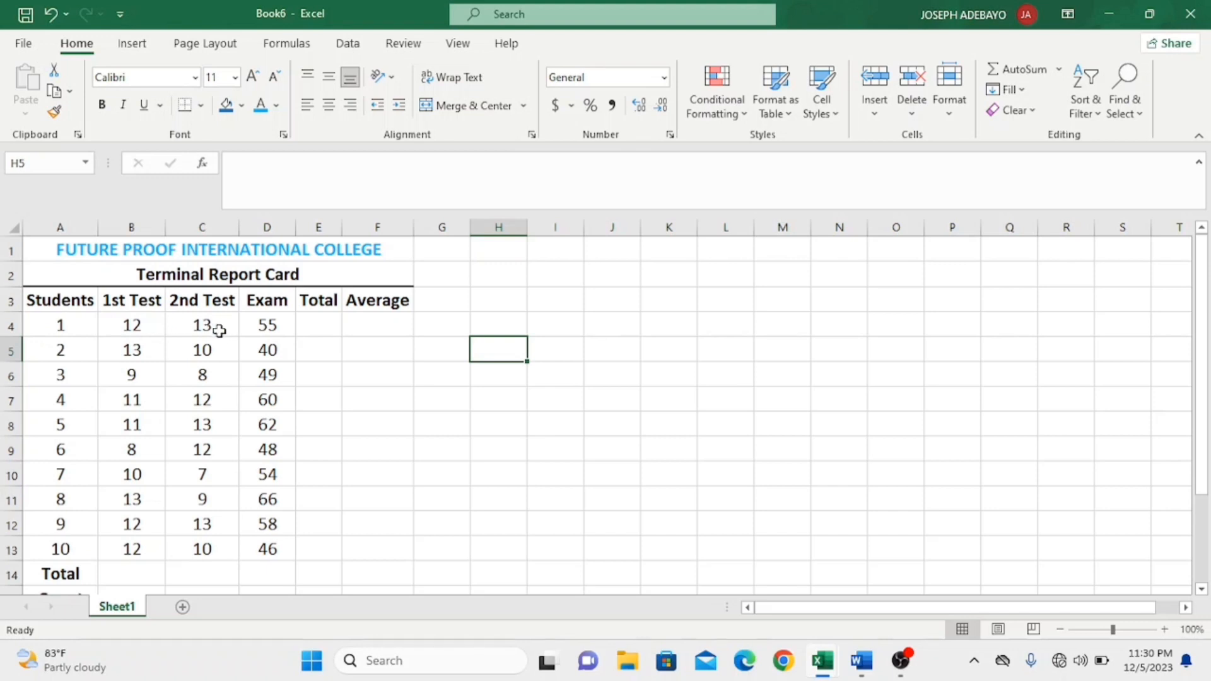
In the Terminal Report Card, enter =SUM(B4:D4) in cell E4 to total student 1's two tests and exam.
click(319, 326)
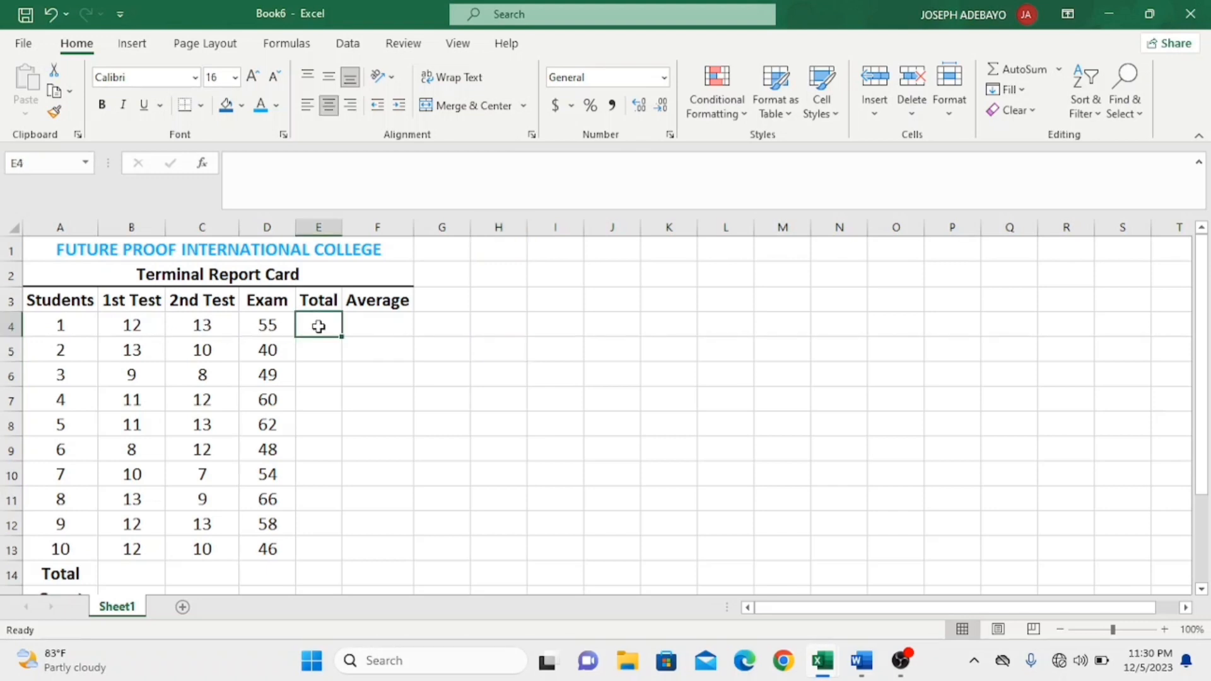
click(376, 327)
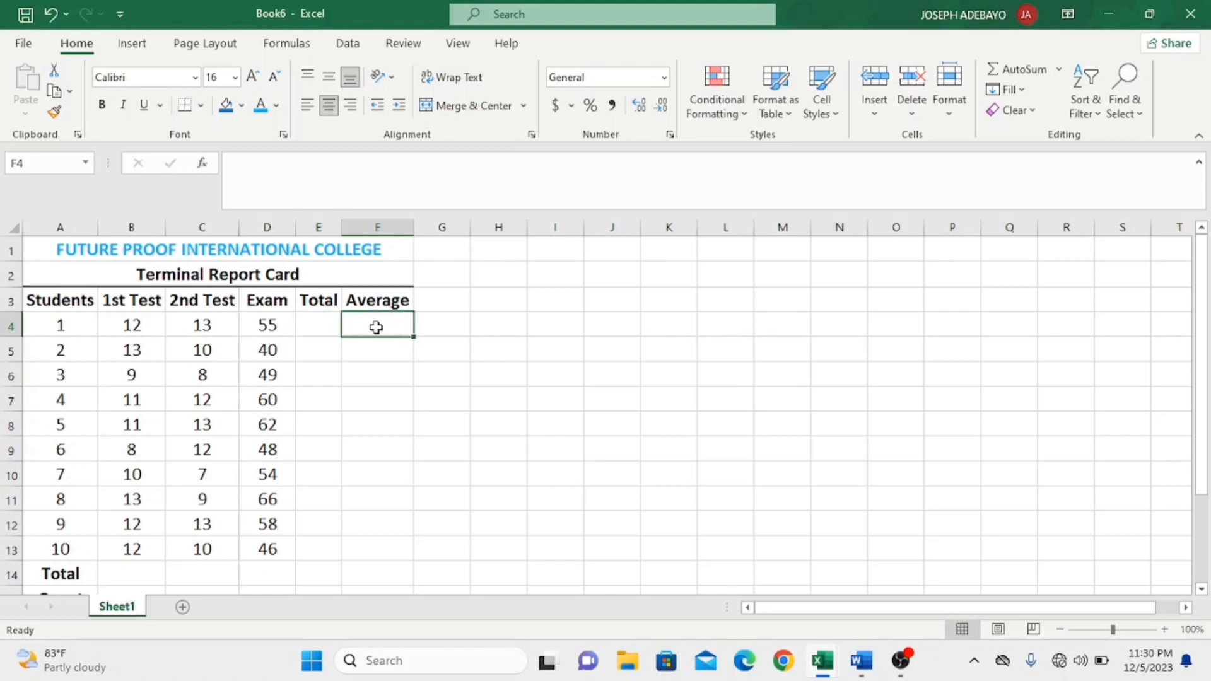
click(318, 323)
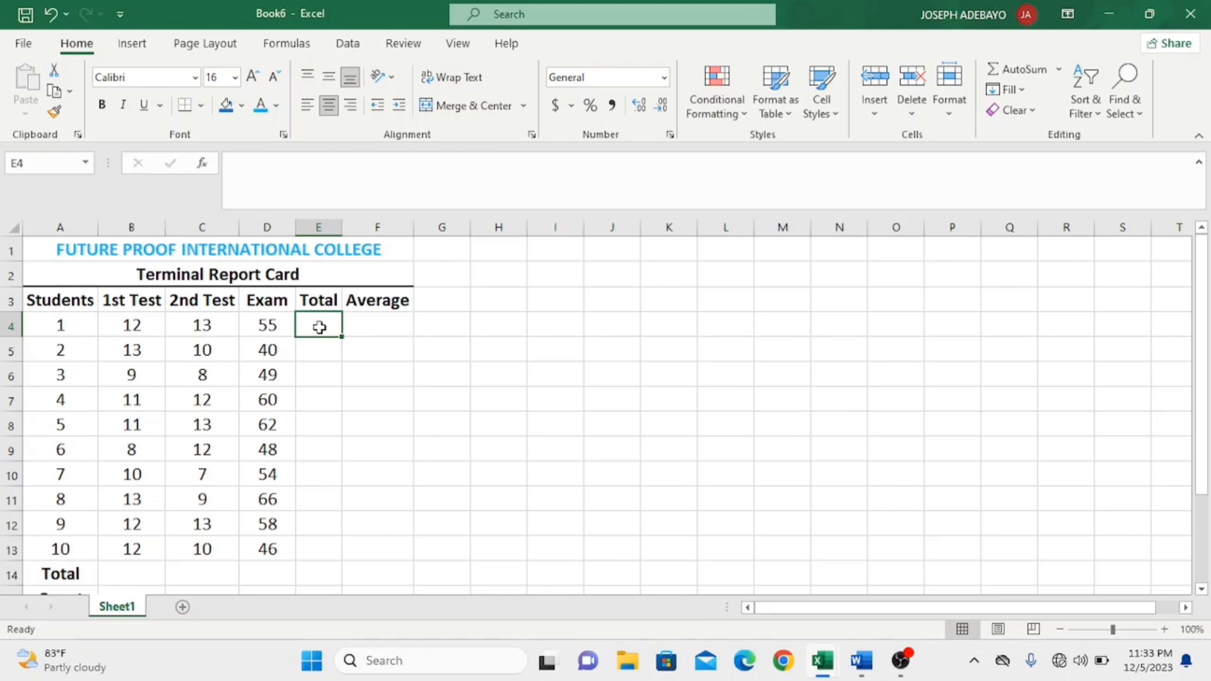
text(=)
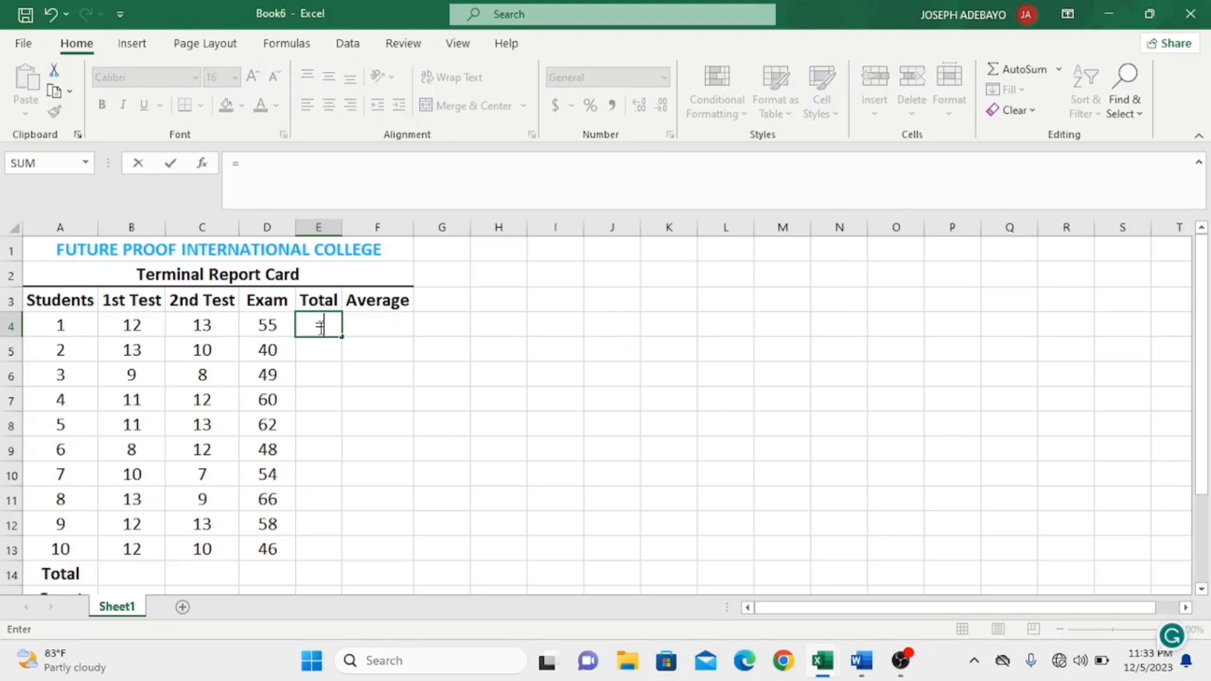
text(su)
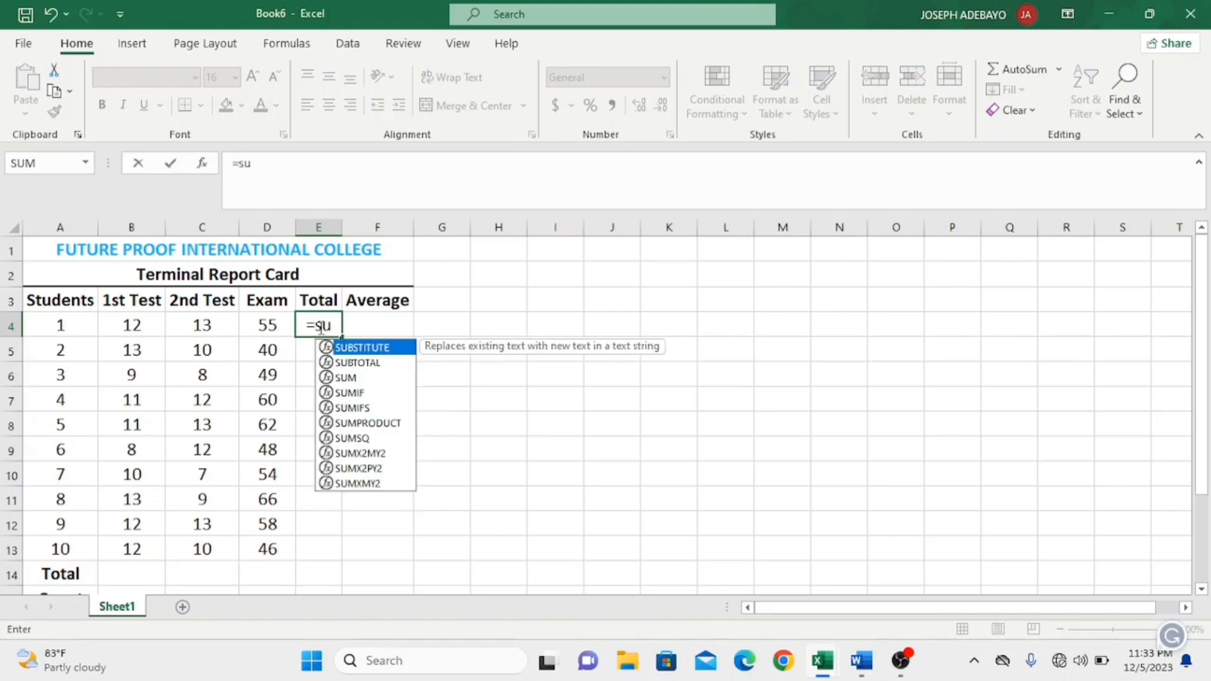
text(m)
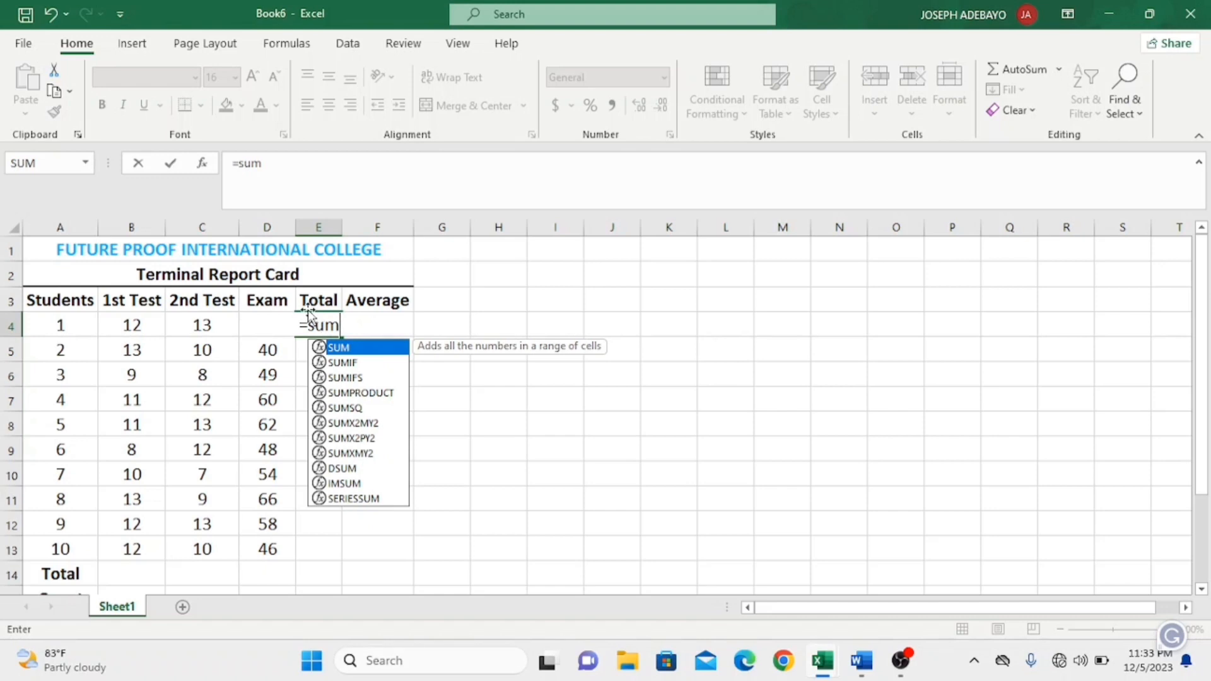
text(()
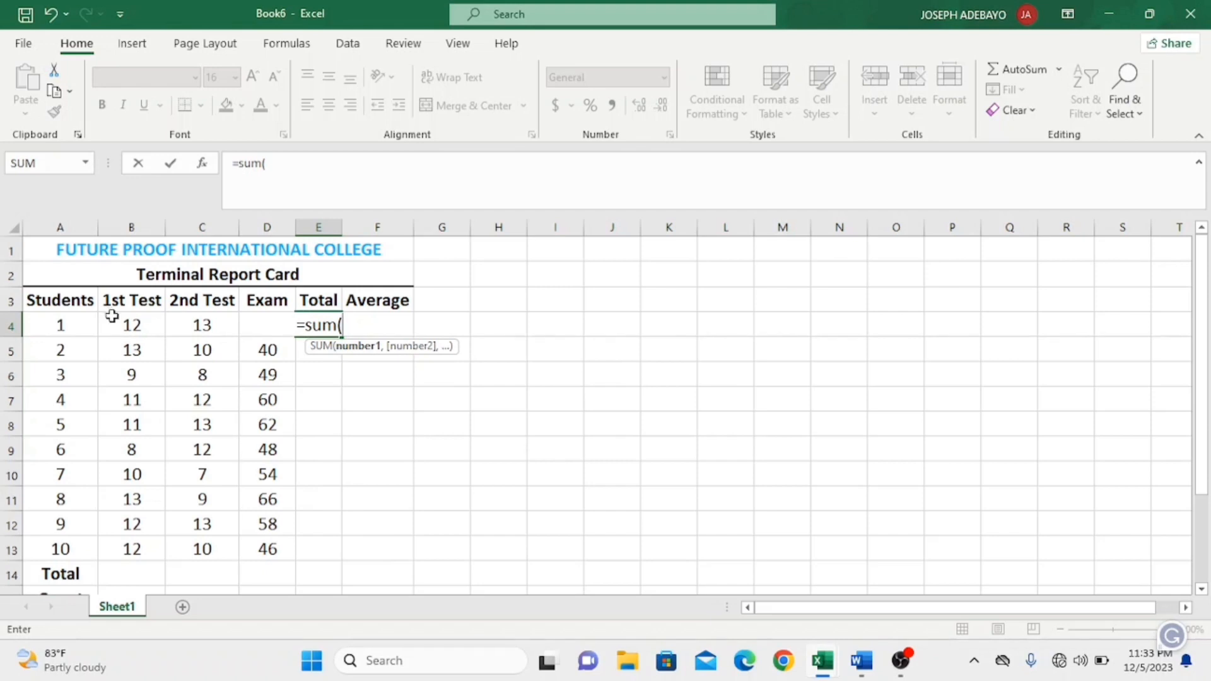
click(147, 323)
drag(147, 322, 271, 329)
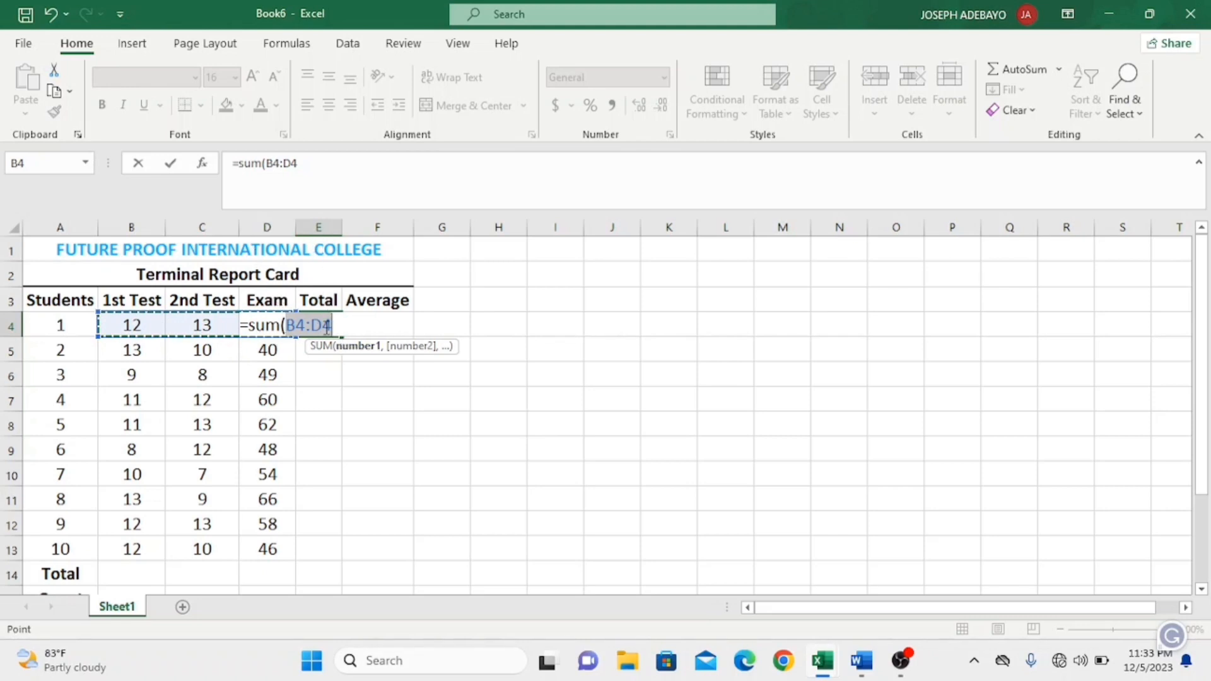
key(Return)
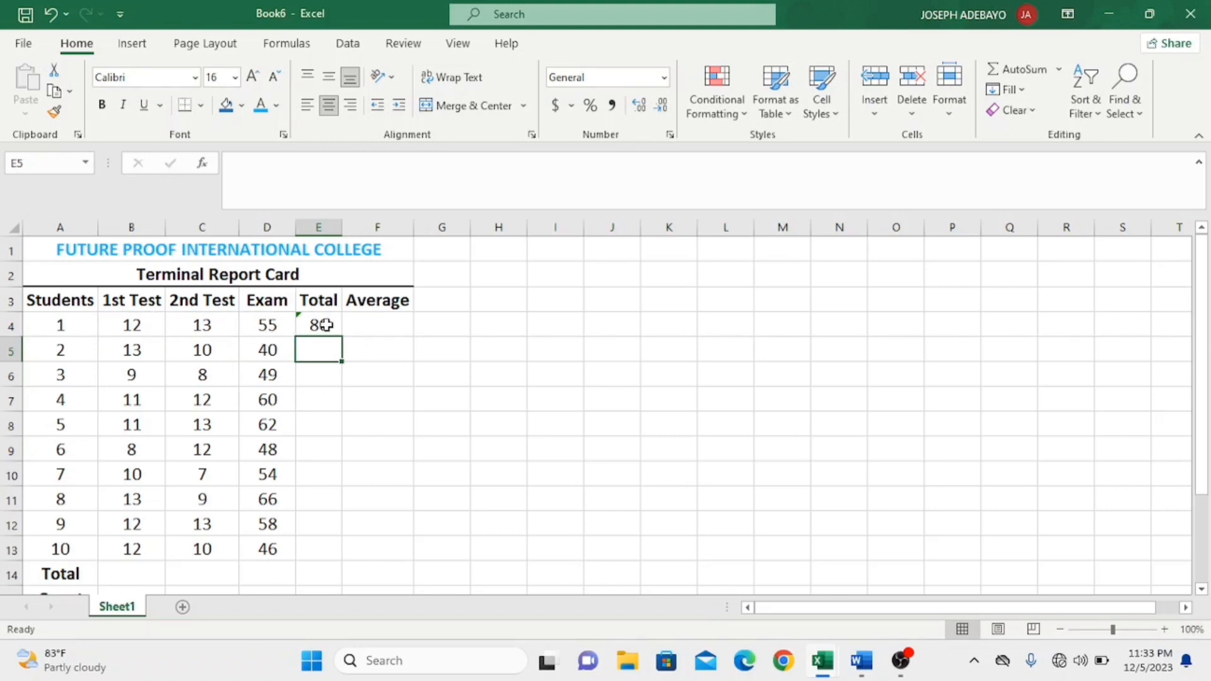
Fill the Total formula from E4 down to E13 and check the copied formulas in several rows.
click(326, 325)
click(323, 347)
click(317, 322)
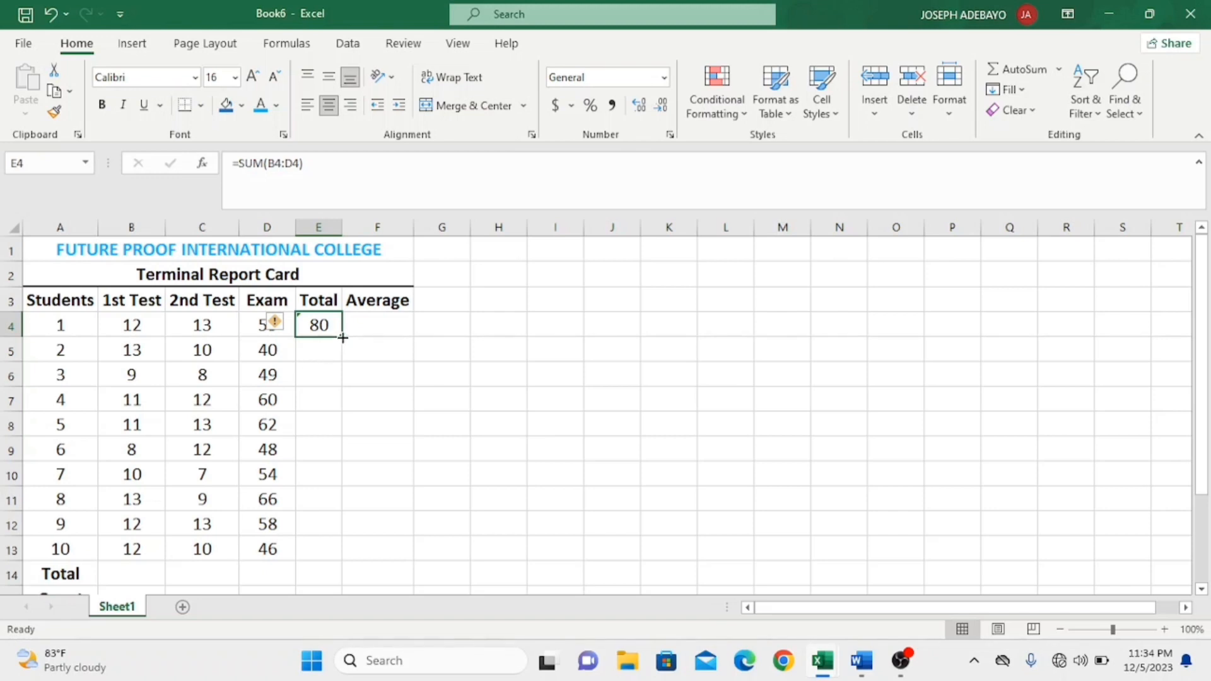
drag(343, 338, 340, 550)
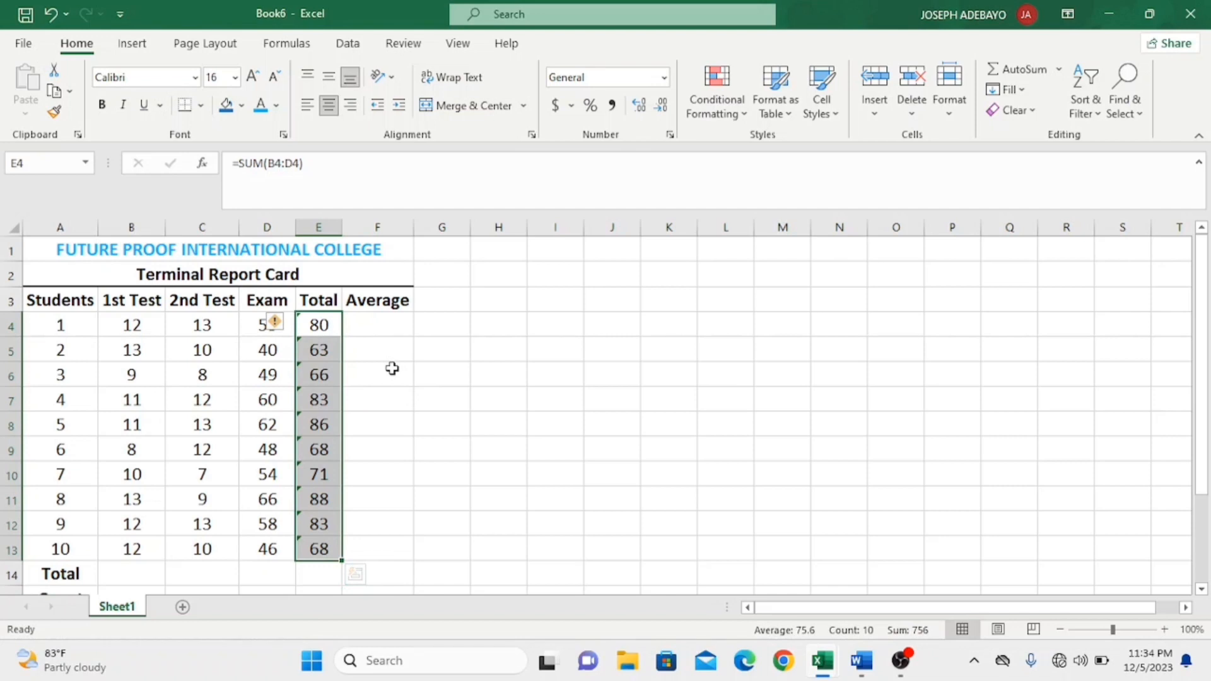
click(321, 343)
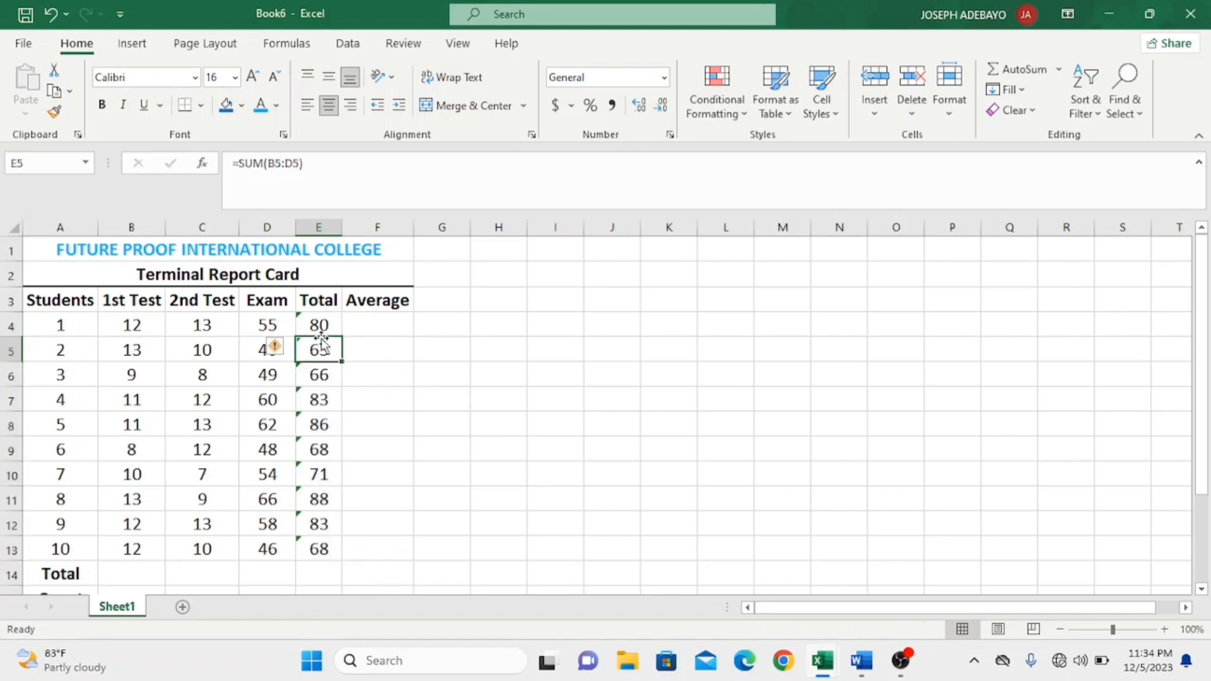
click(319, 374)
click(320, 425)
click(322, 450)
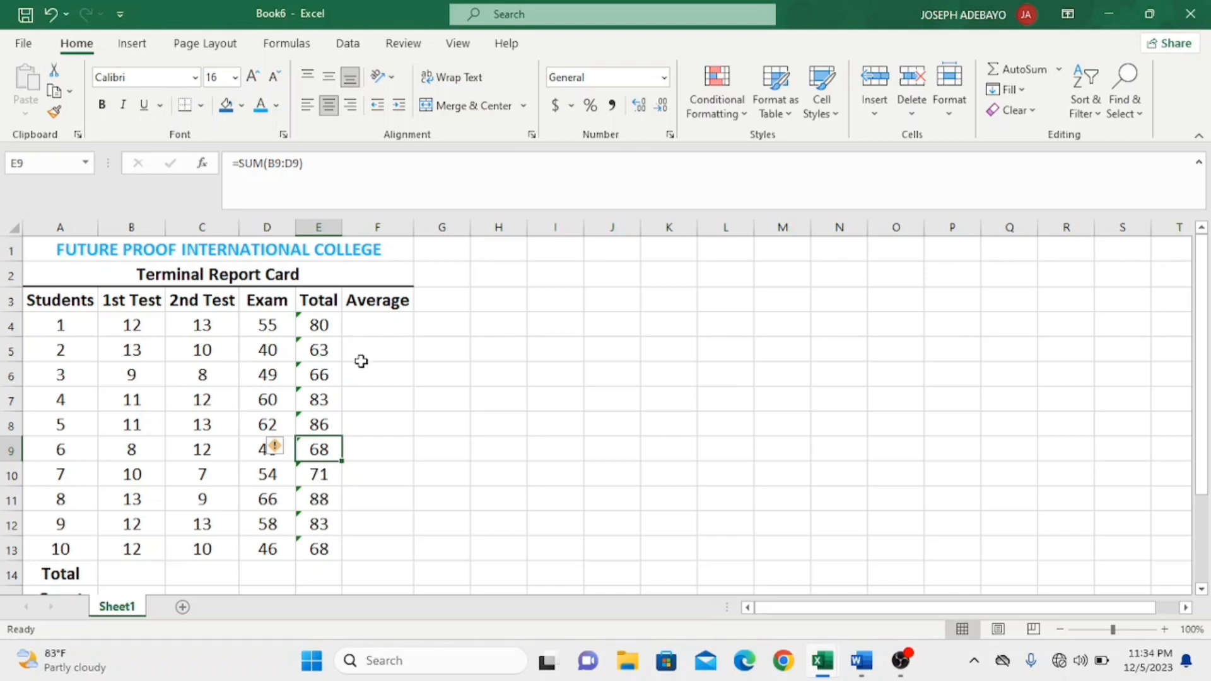
Enter =AVERAGE(B4:D4) in cell F4 for student 1 and fill the Average formula down to F13.
click(366, 328)
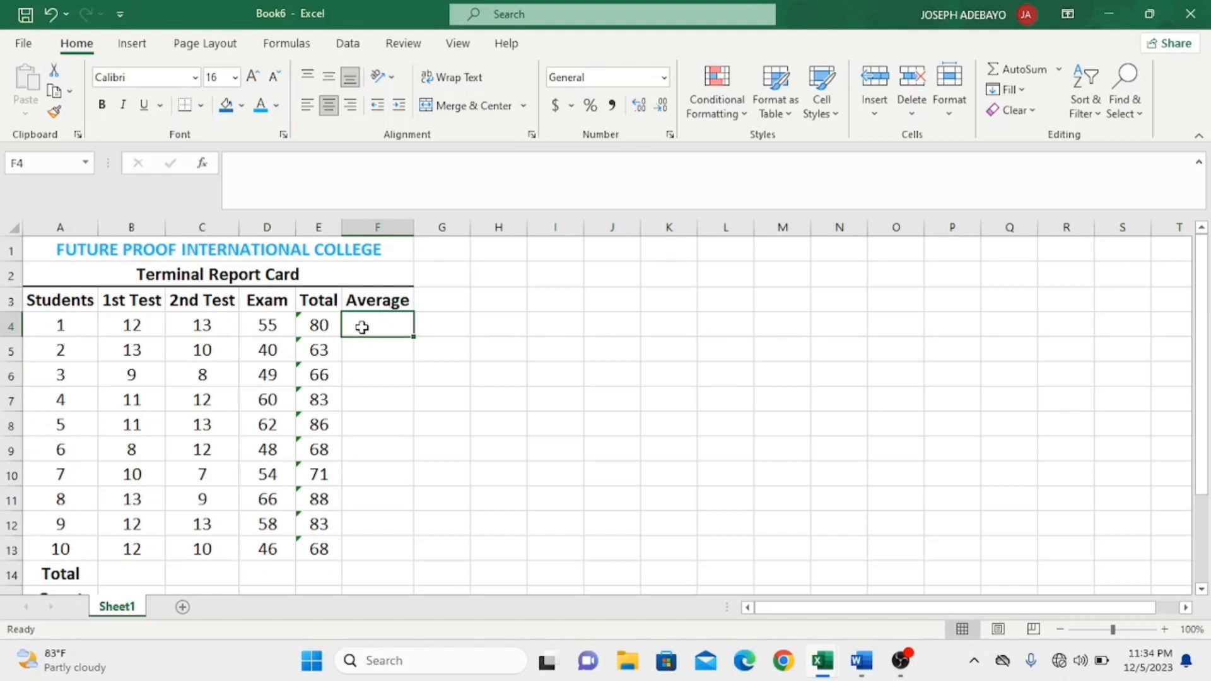
text(=)
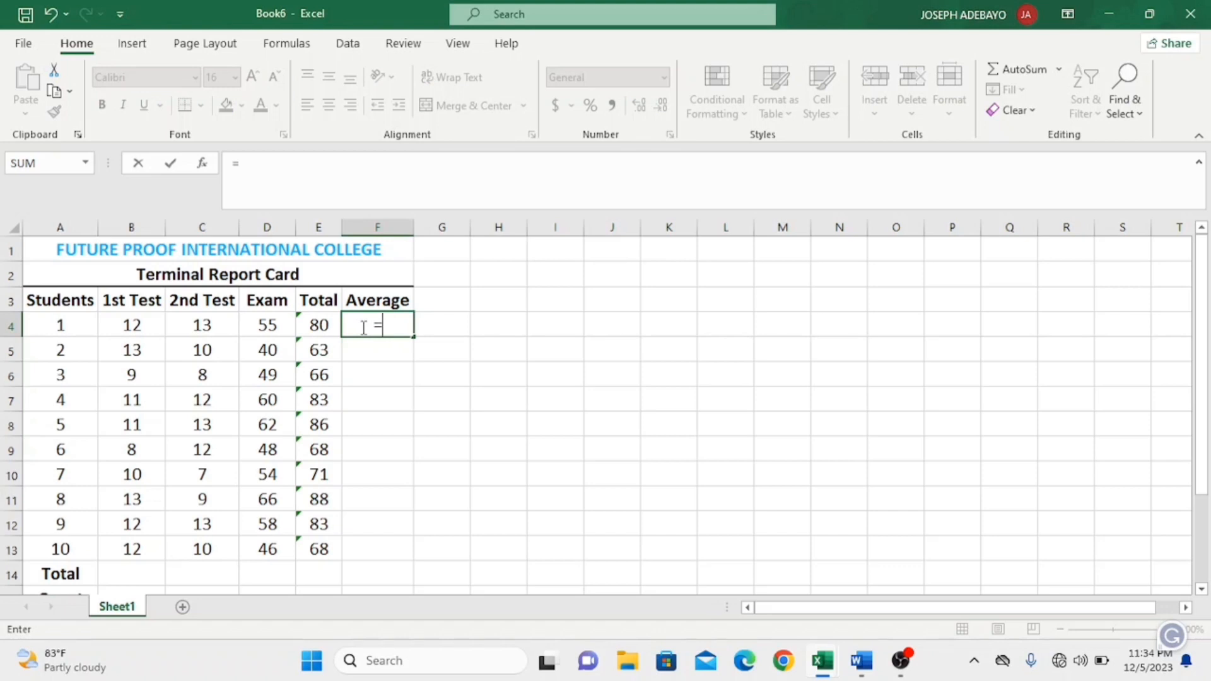
text(aver)
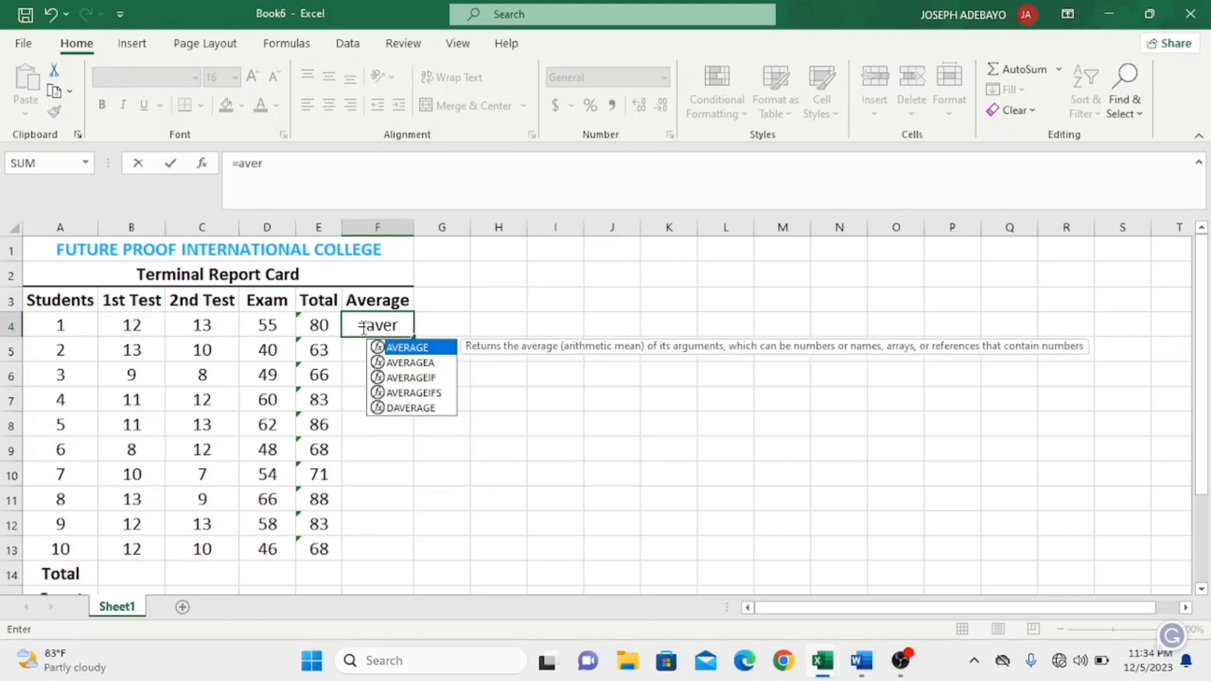
text(age)
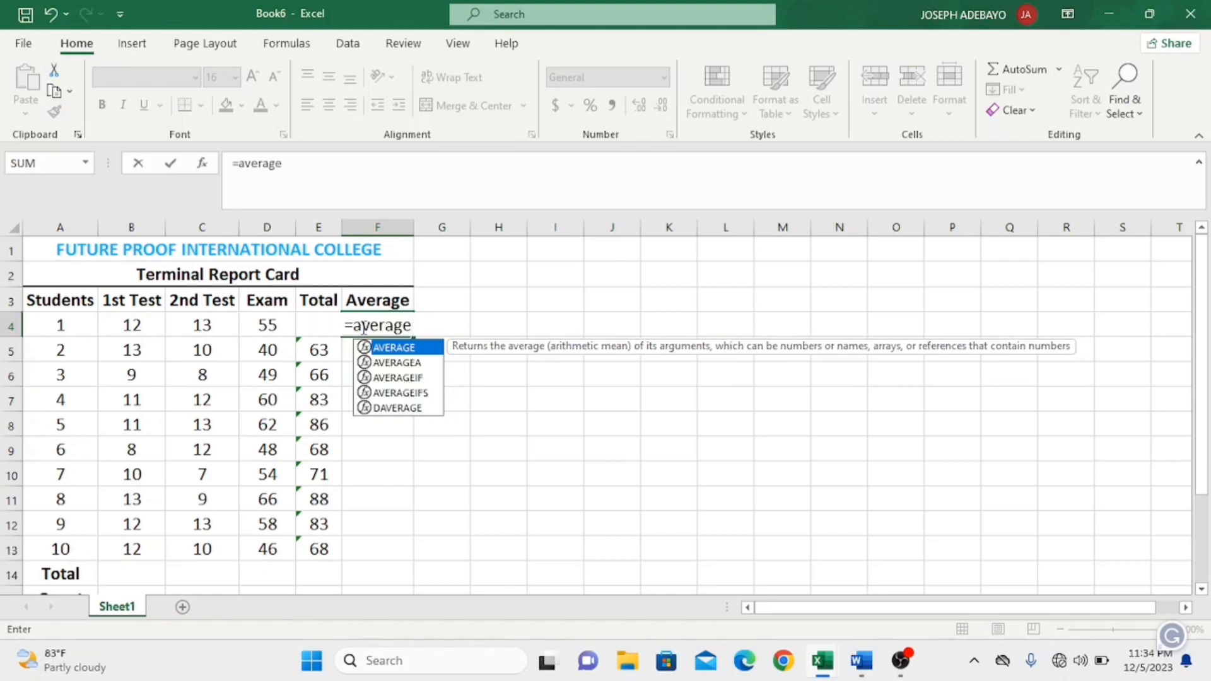
text(()
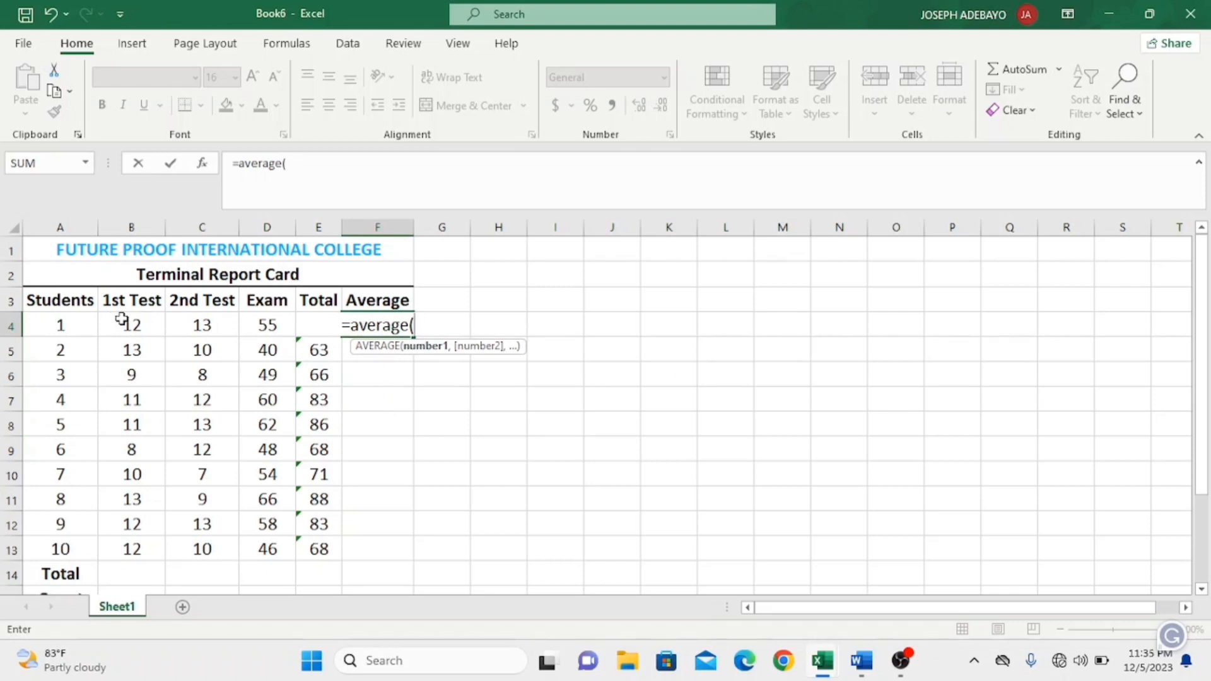
drag(121, 319, 262, 328)
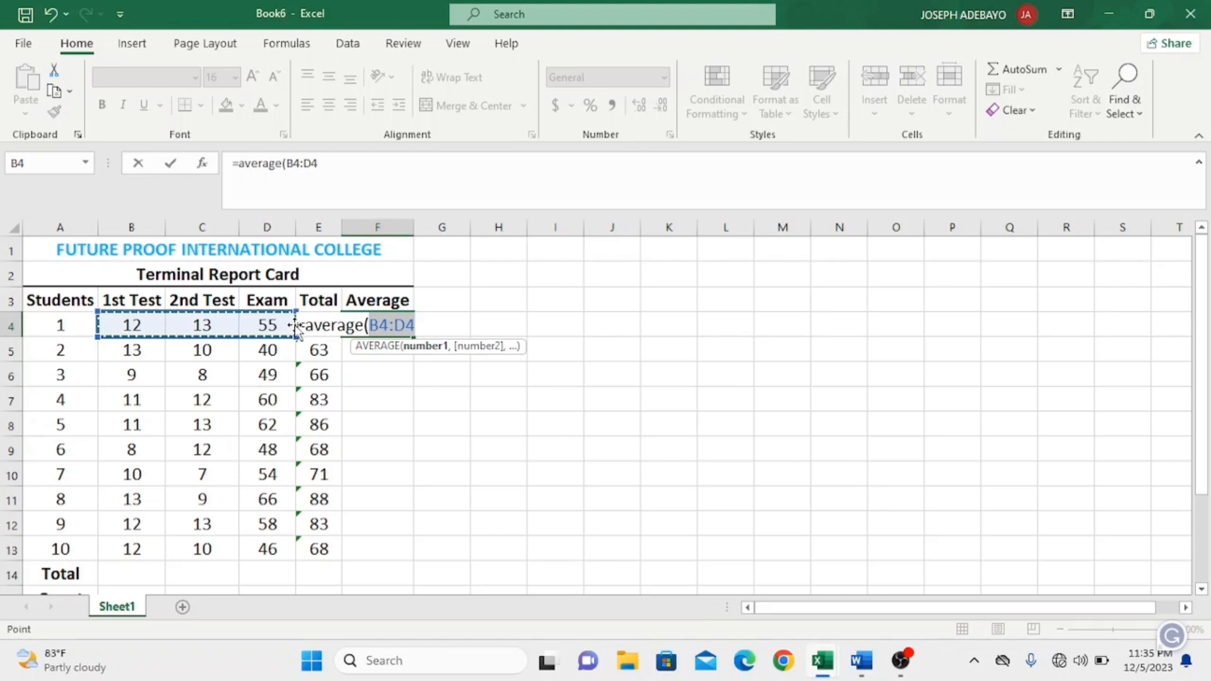
key(Return)
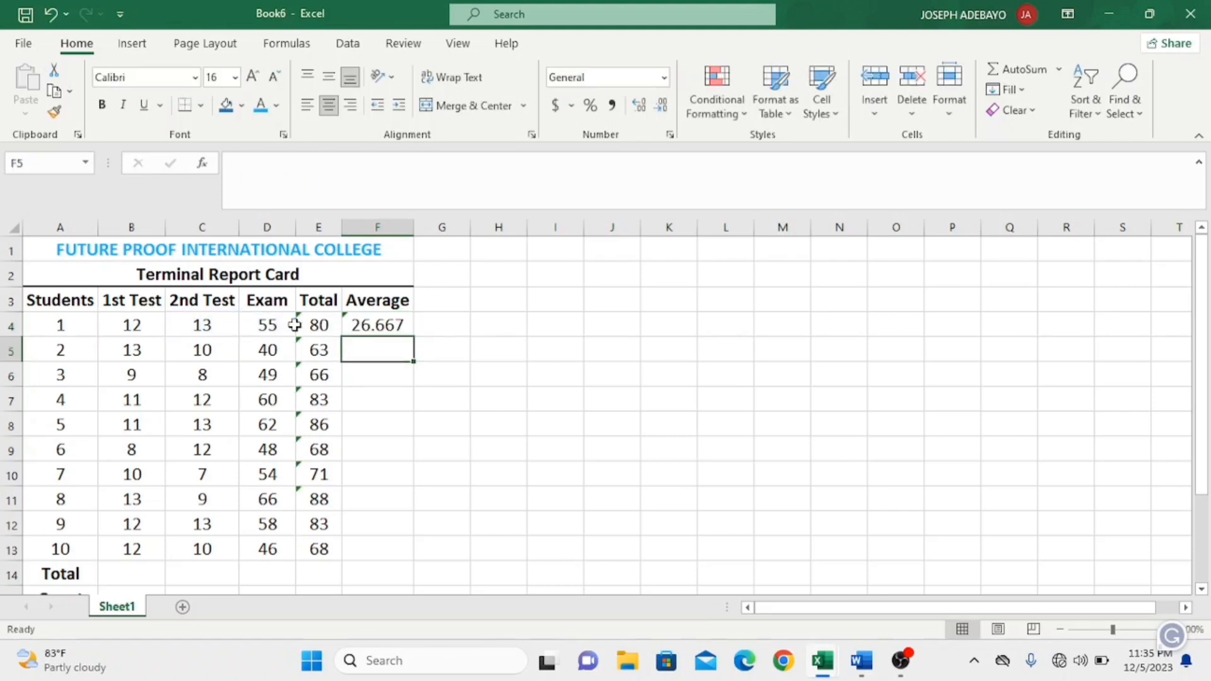
click(379, 326)
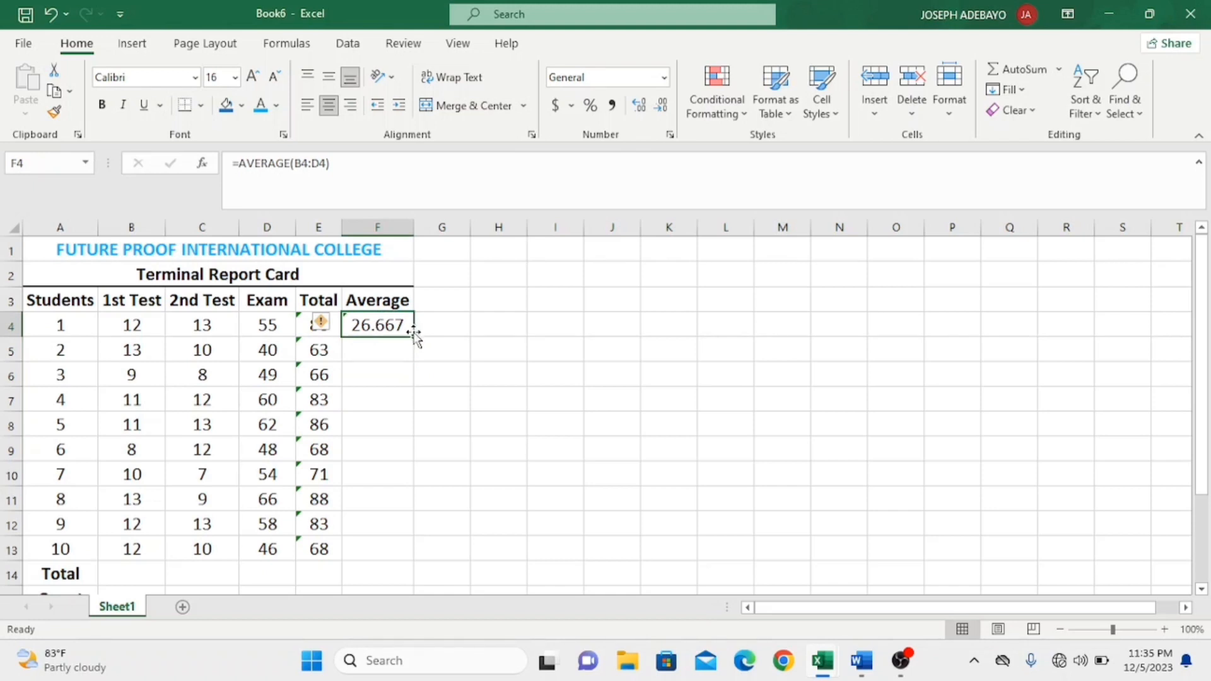
drag(412, 338, 395, 560)
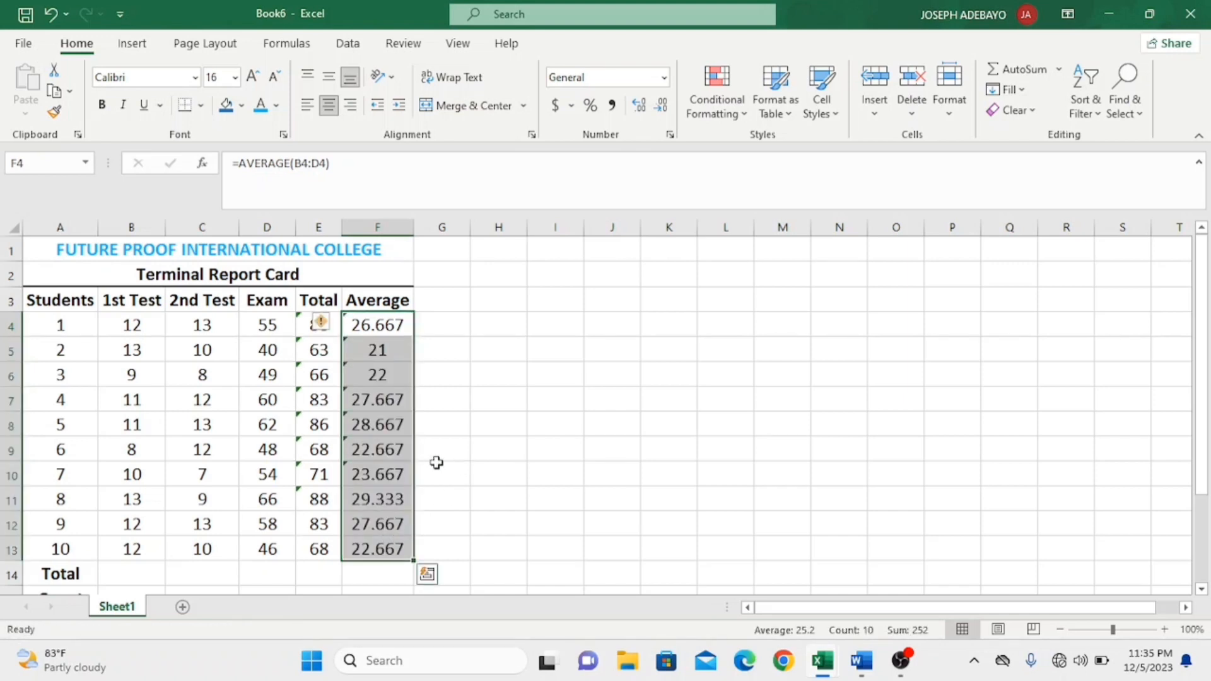
Sum the 1st Test scores in B4:B13 with AutoSum, placing the result in the Total row.
scroll(399, 477, down, 2)
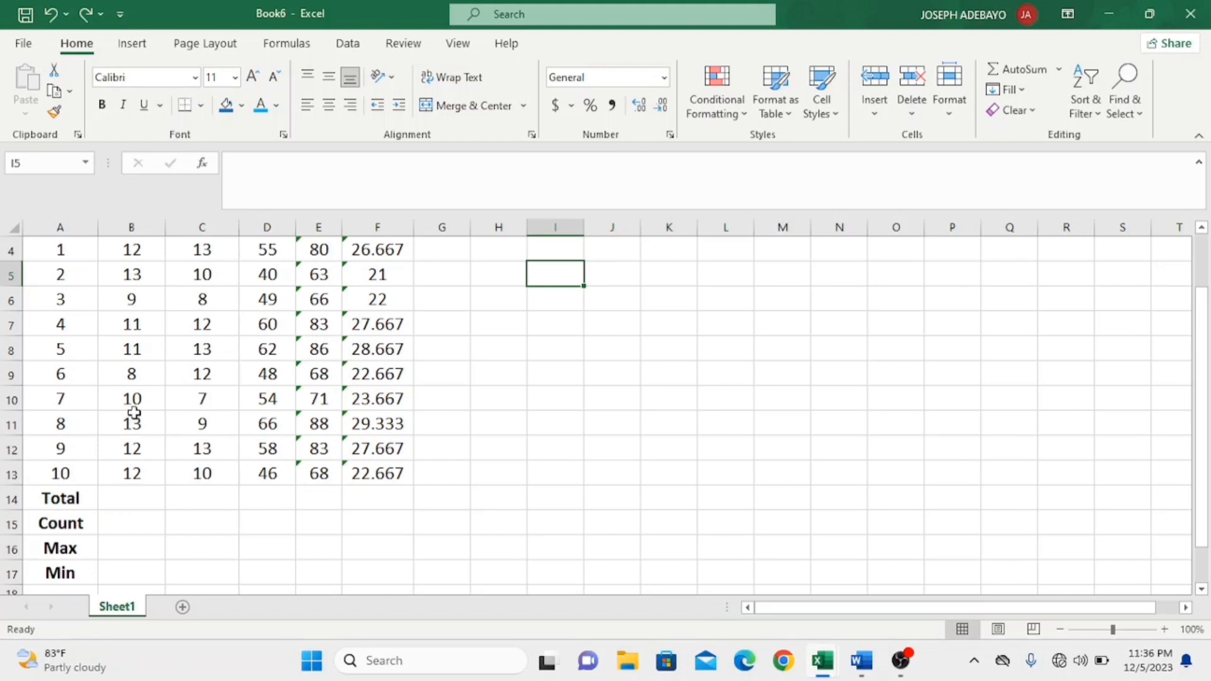
scroll(133, 413, up, 1)
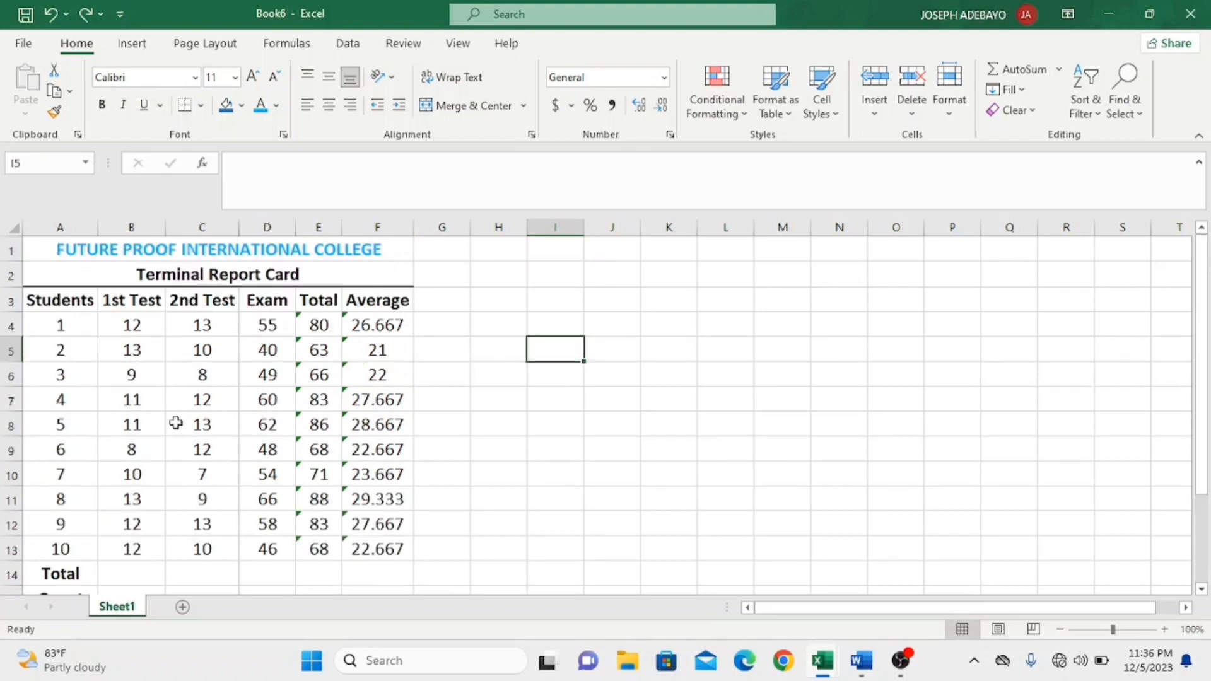
scroll(155, 514, down, 2)
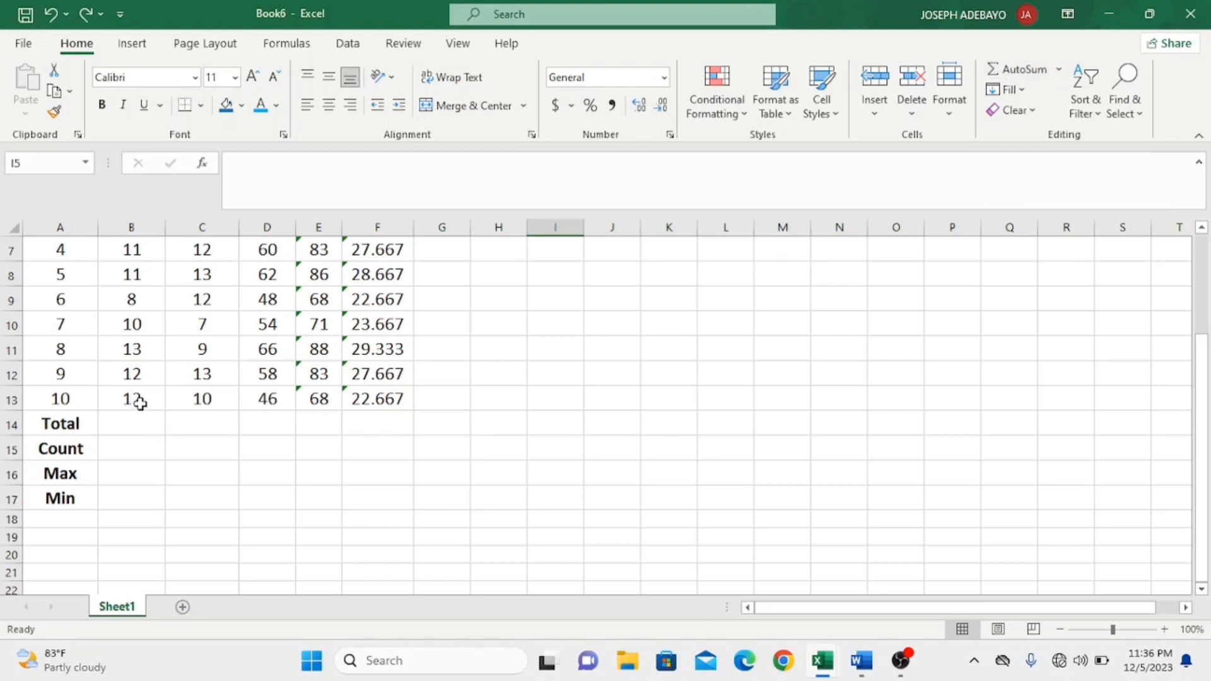
drag(122, 398, 130, 323)
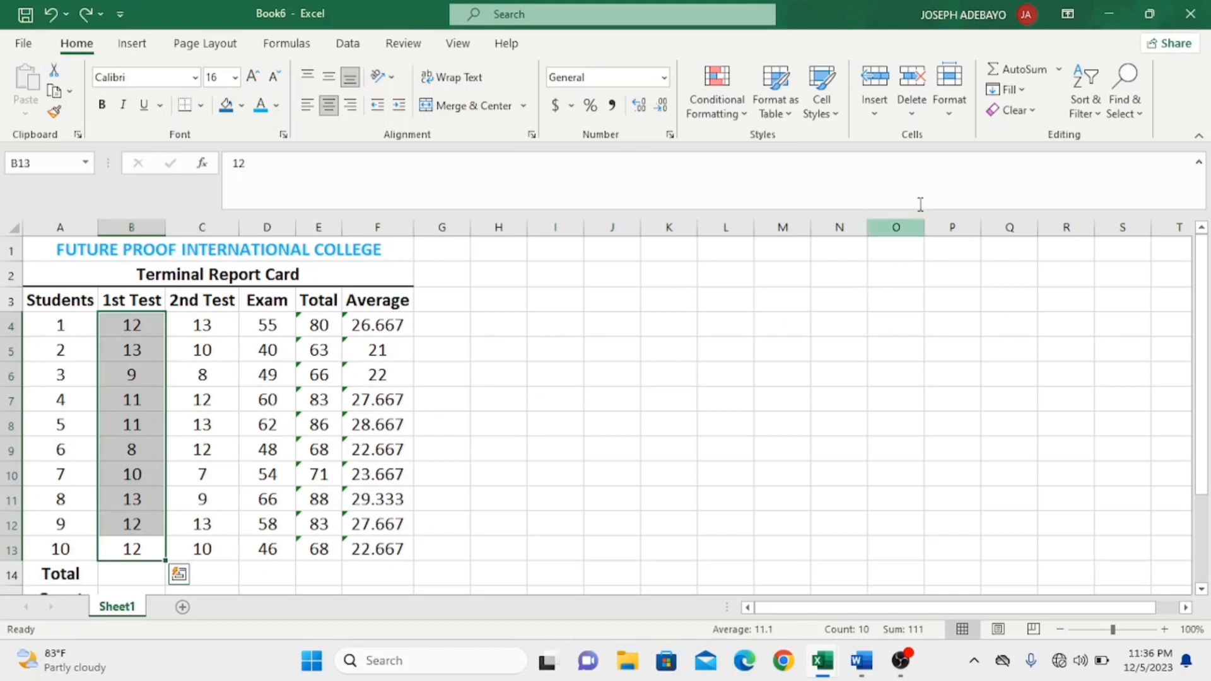
click(1058, 69)
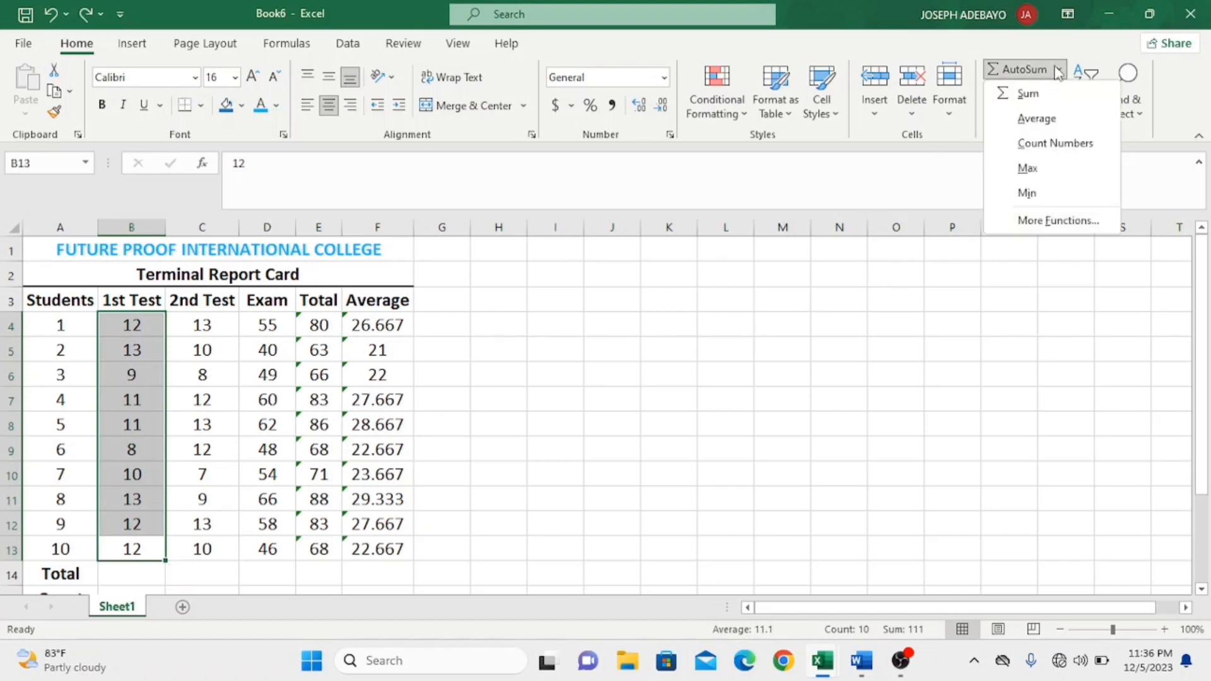
click(1023, 93)
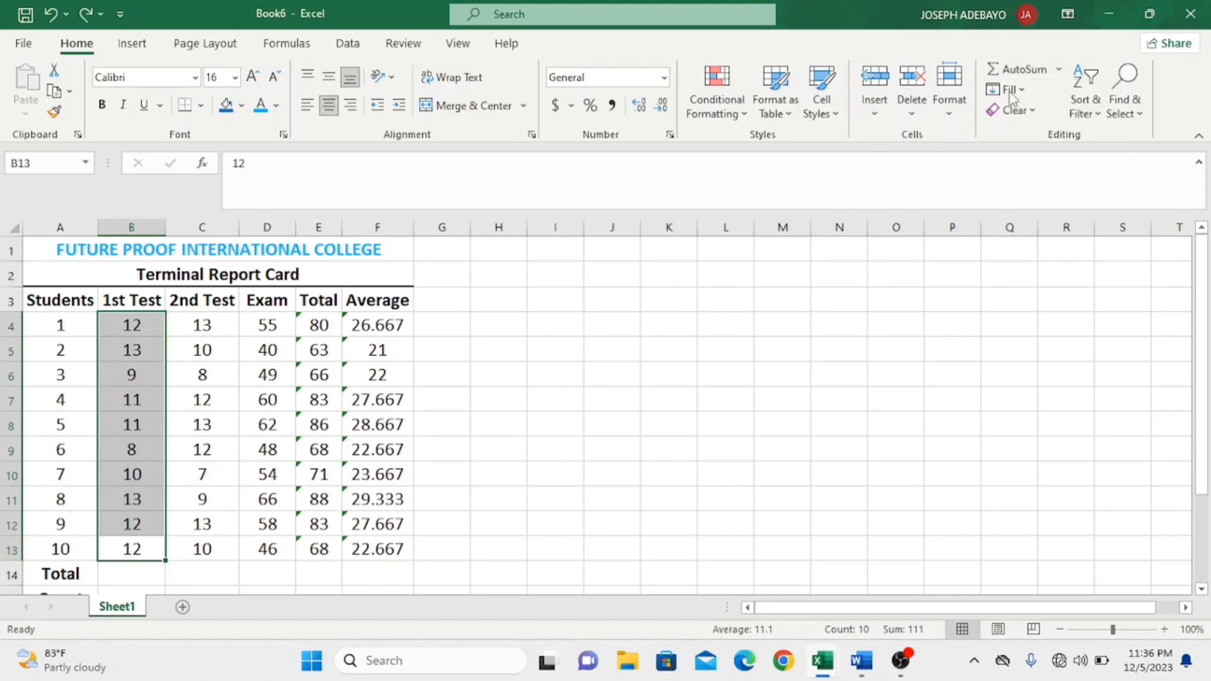
scroll(183, 497, down, 2)
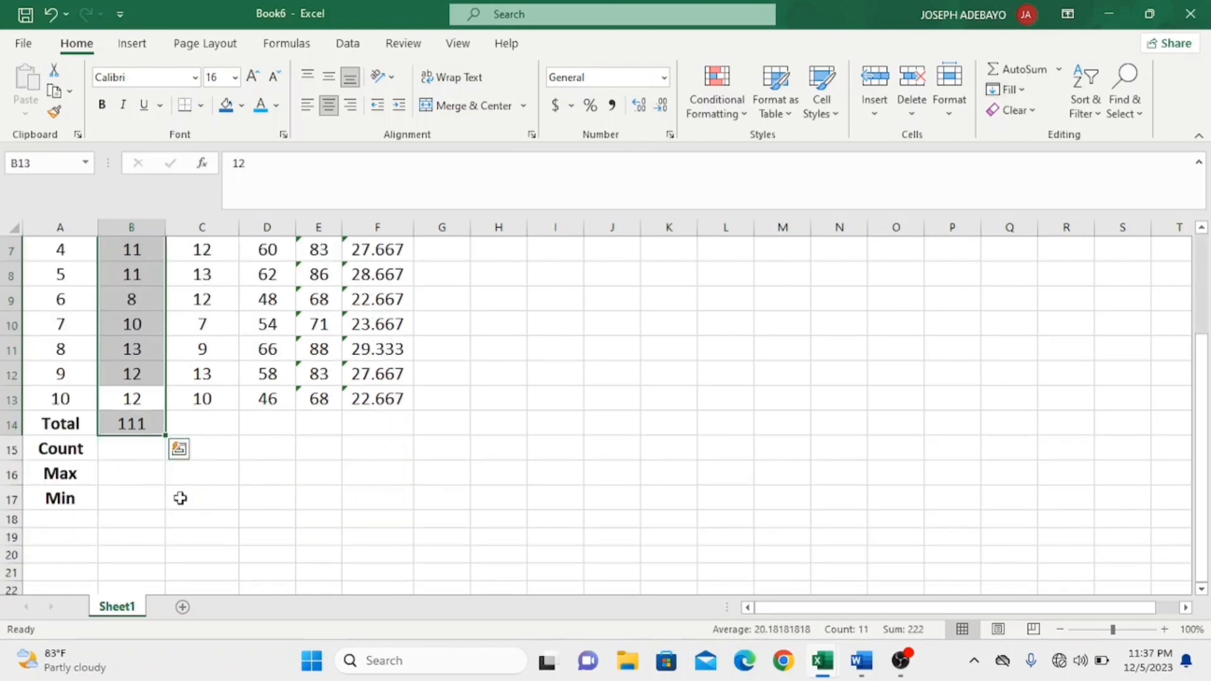
Fill the Total row formula from B14 across to F14.
click(183, 425)
click(130, 427)
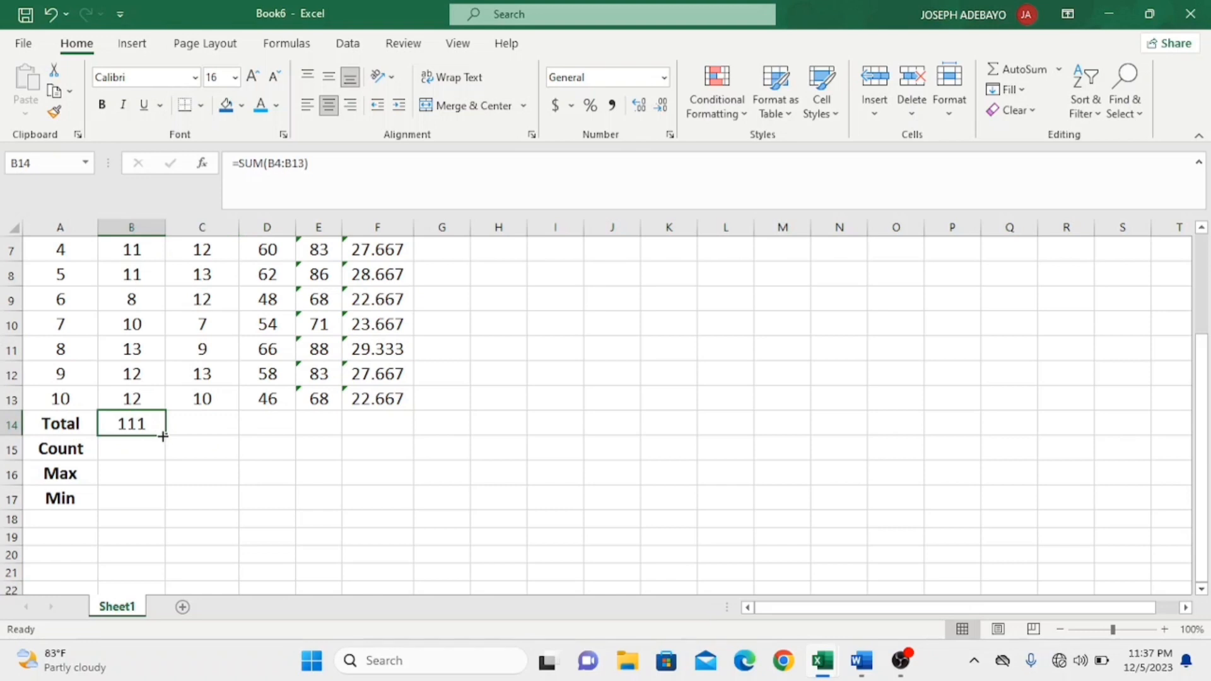
drag(162, 436, 387, 425)
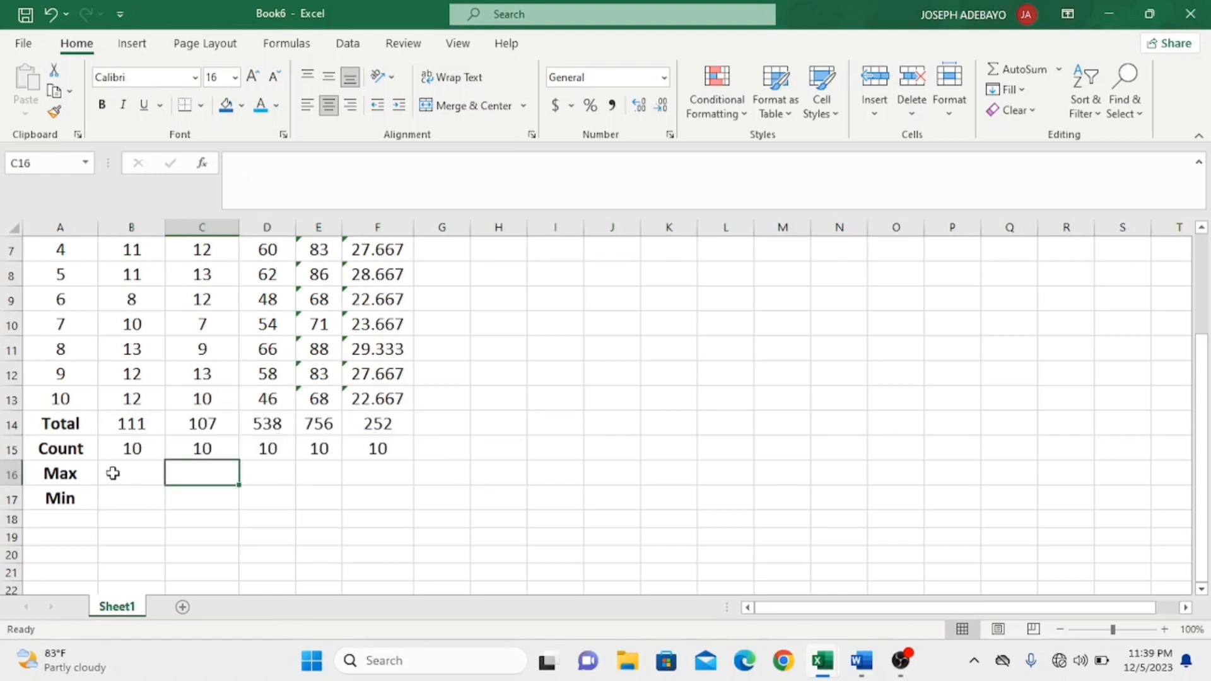
Enter =MAX(B4:B13) in cell B16 to find the highest 1st Test score.
scroll(113, 473, up, 2)
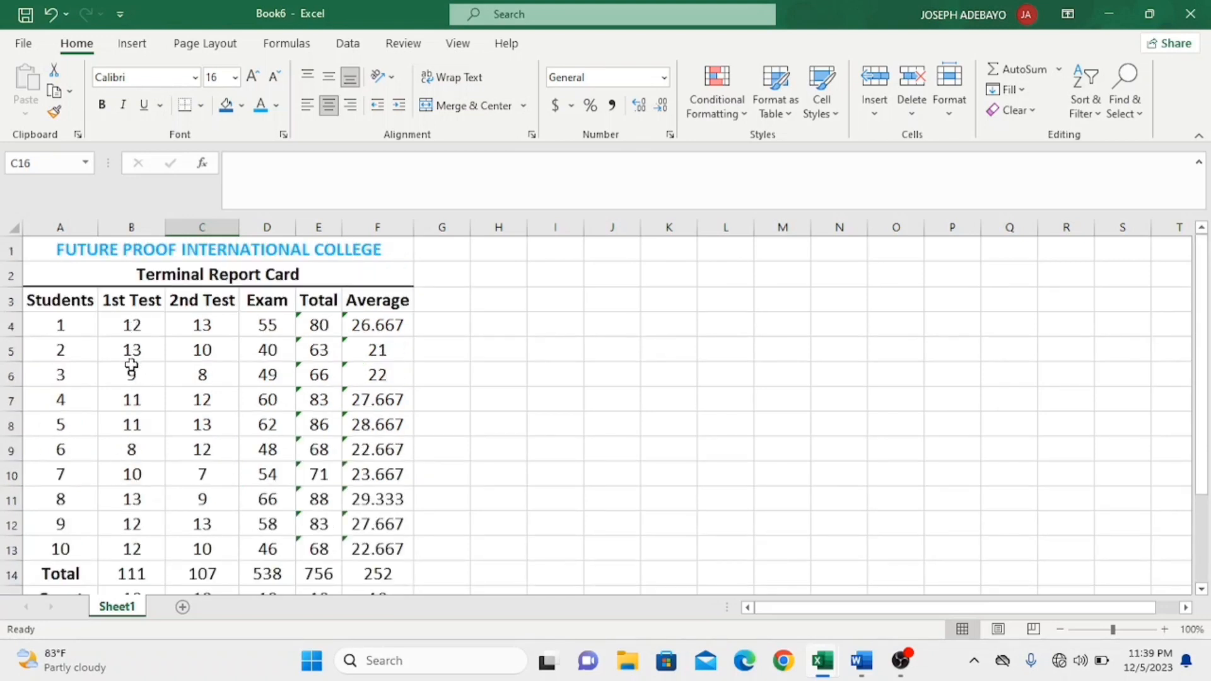
scroll(132, 373, down, 2)
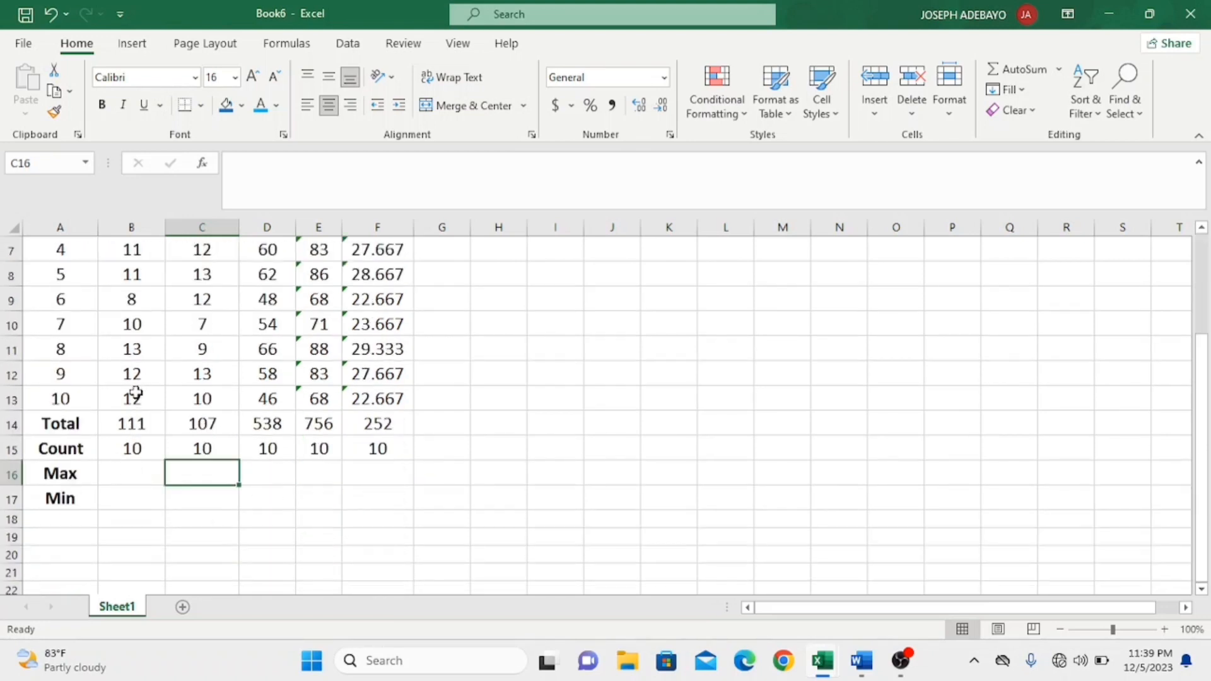
click(125, 472)
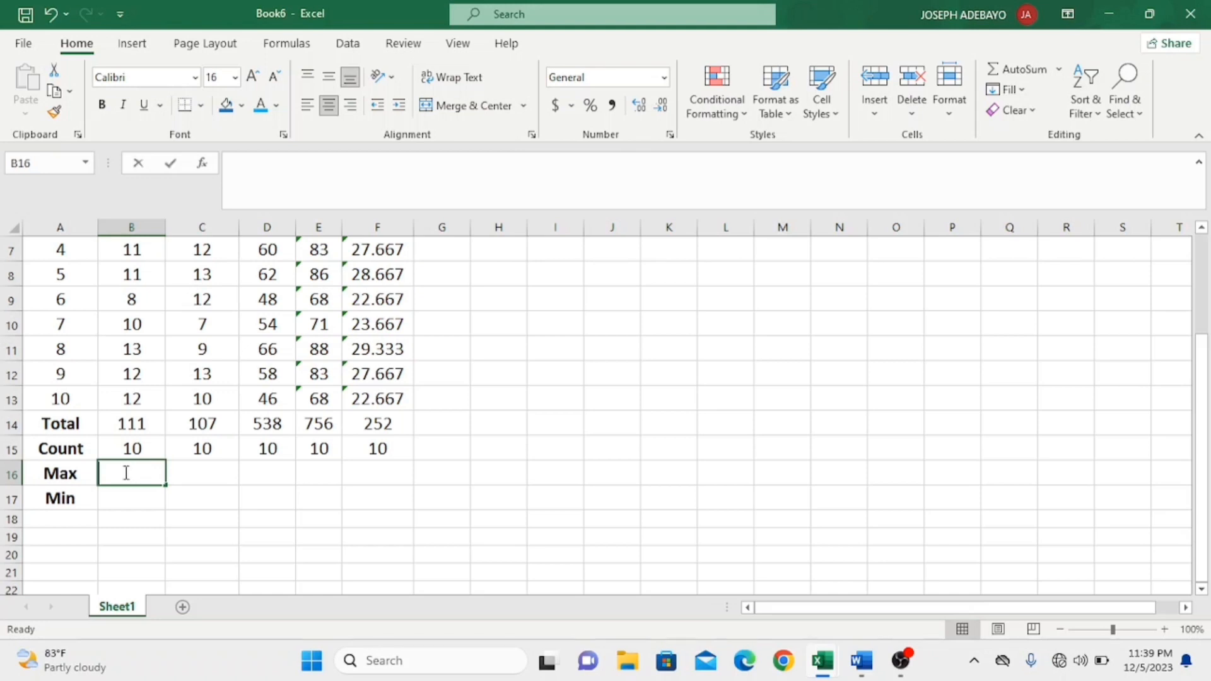
text(=)
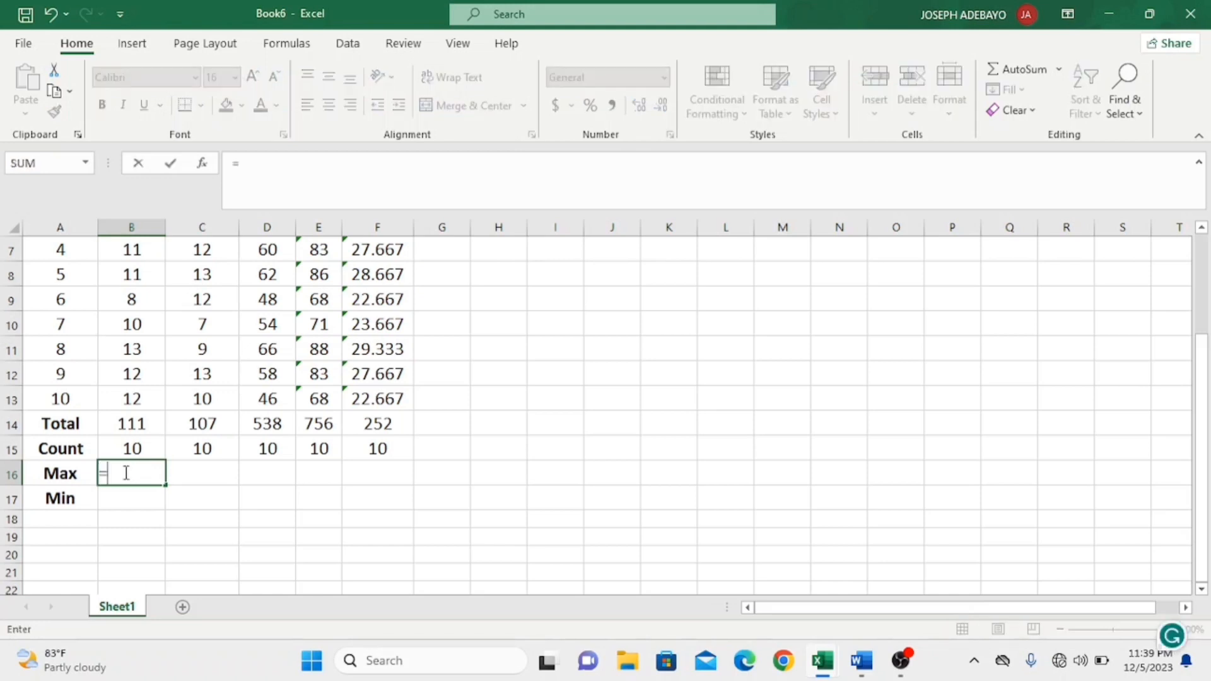
text(ma)
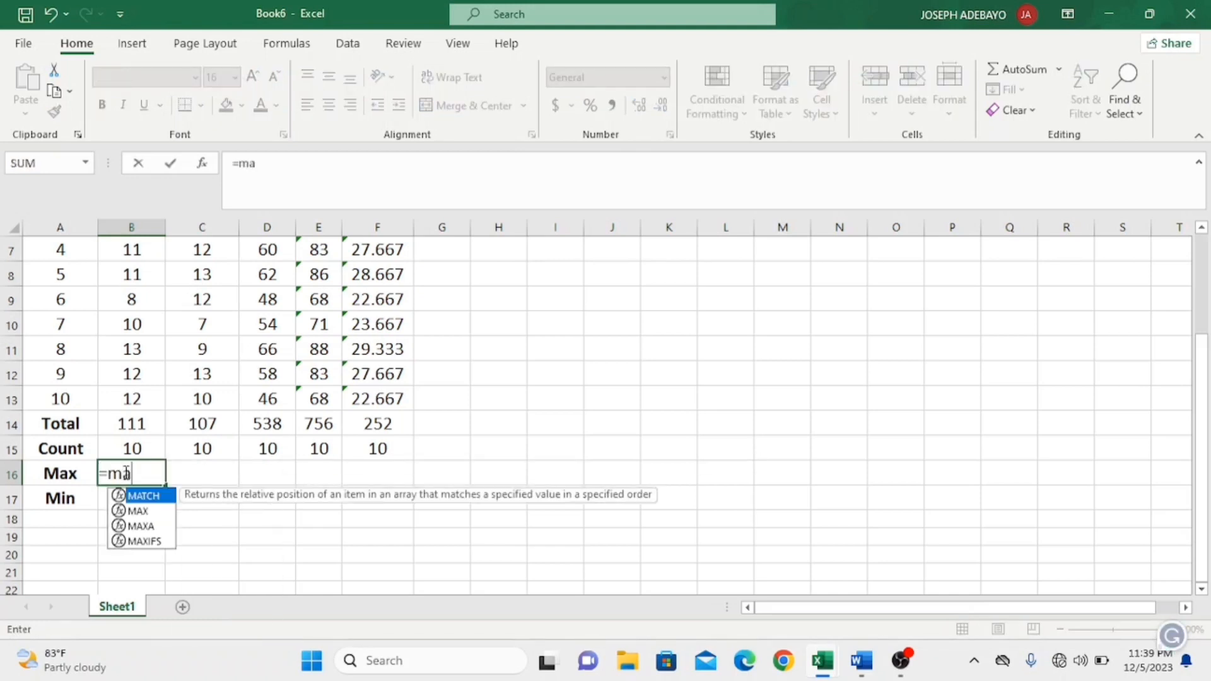
text(x()
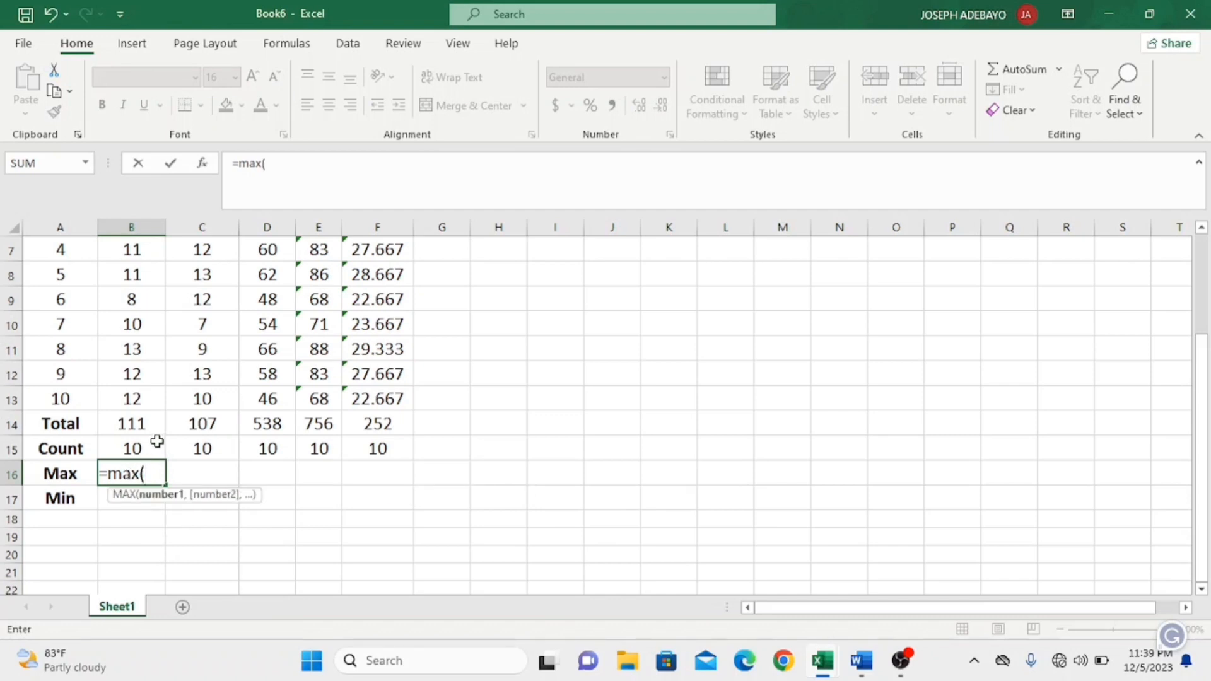
drag(144, 402, 130, 299)
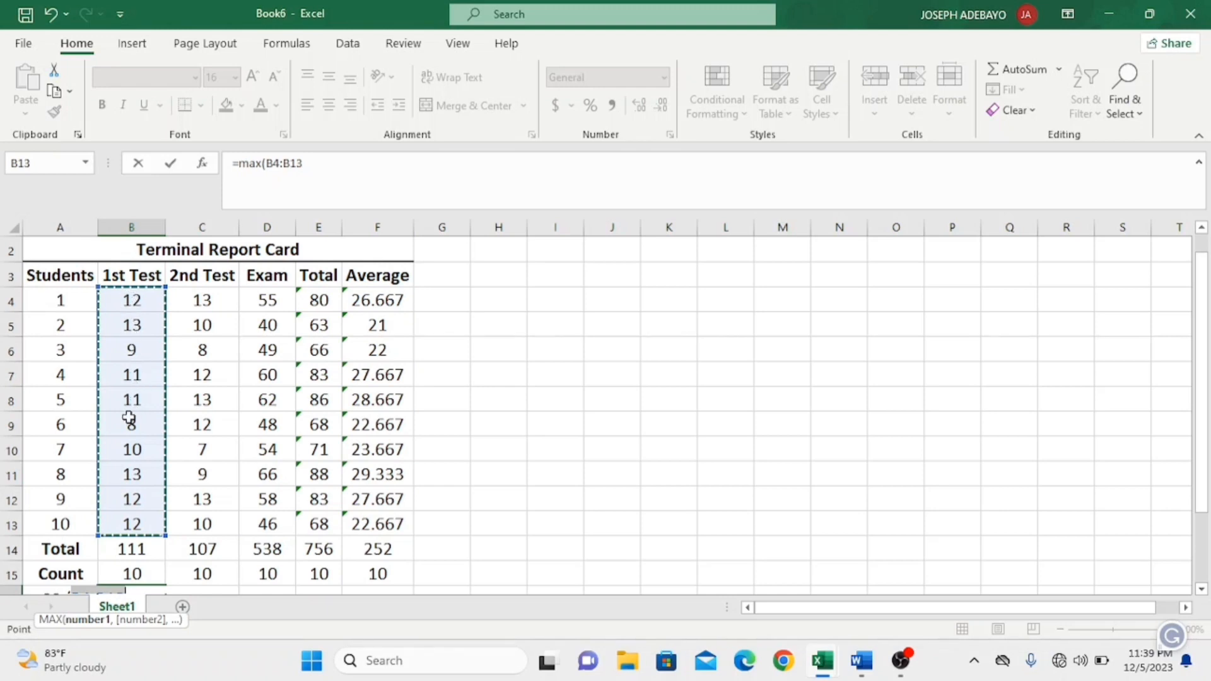
scroll(136, 471, down, 1)
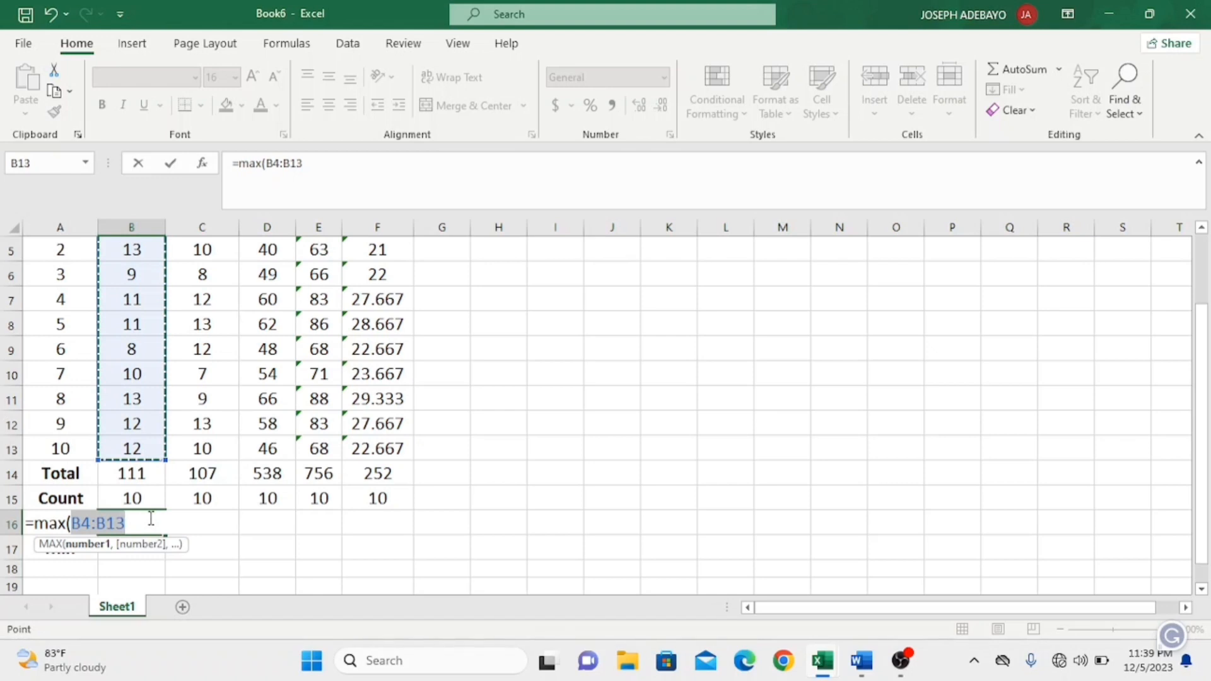
text())
key(Return)
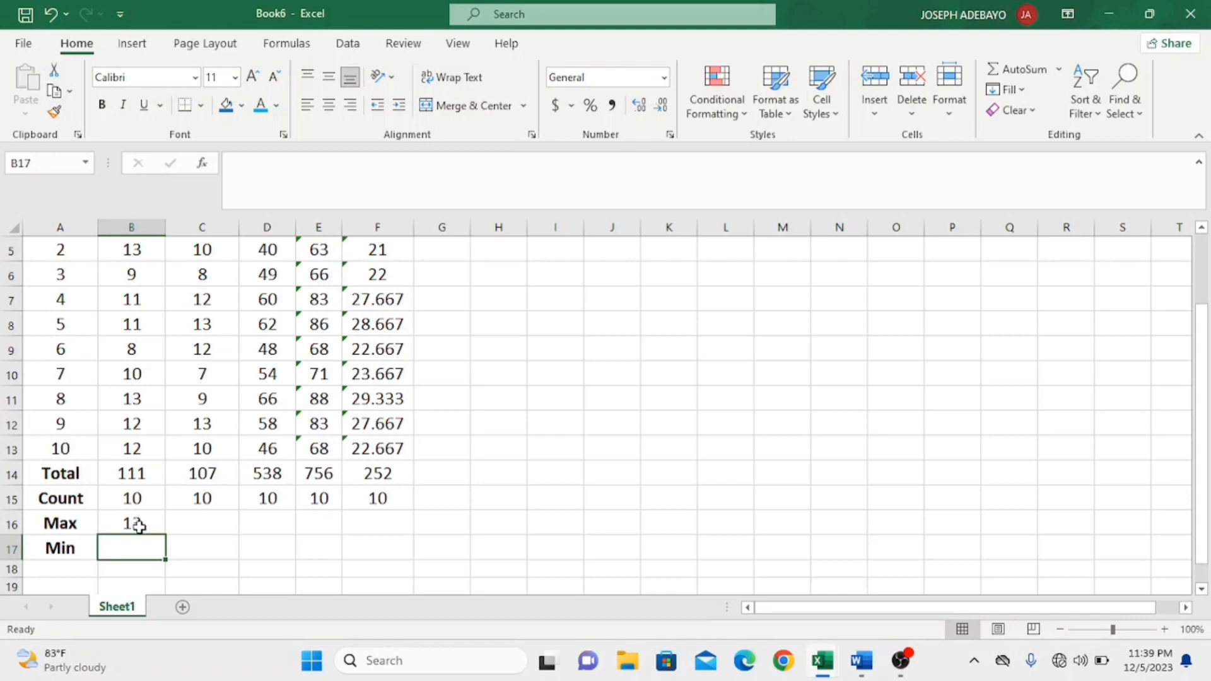
Fill the Max formula from B16 across to D16 for the 2nd Test and Exam columns.
scroll(151, 379, up, 2)
scroll(126, 473, down, 3)
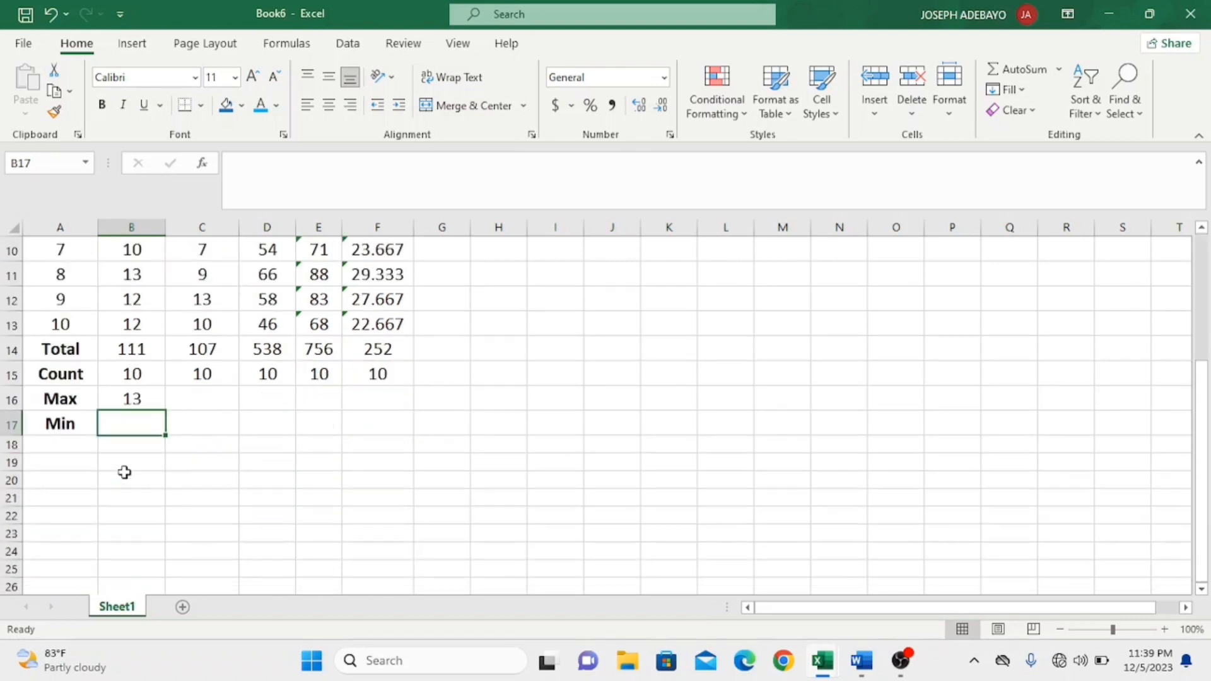
scroll(135, 315, up, 3)
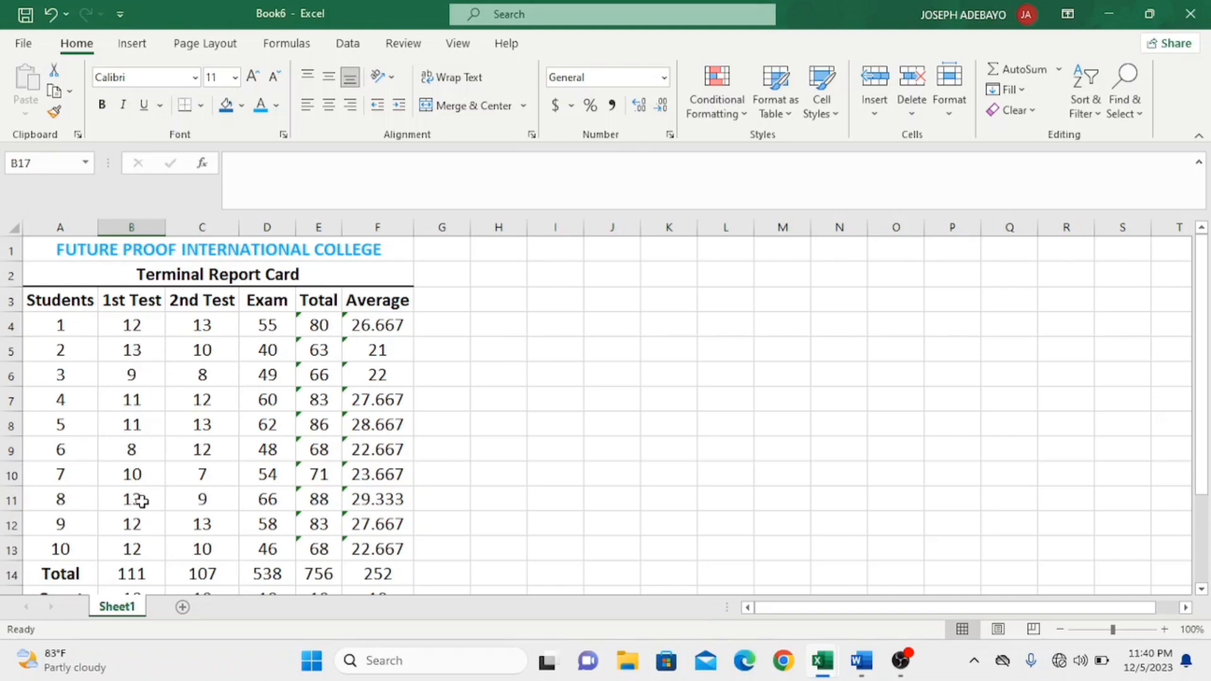
scroll(183, 526, down, 3)
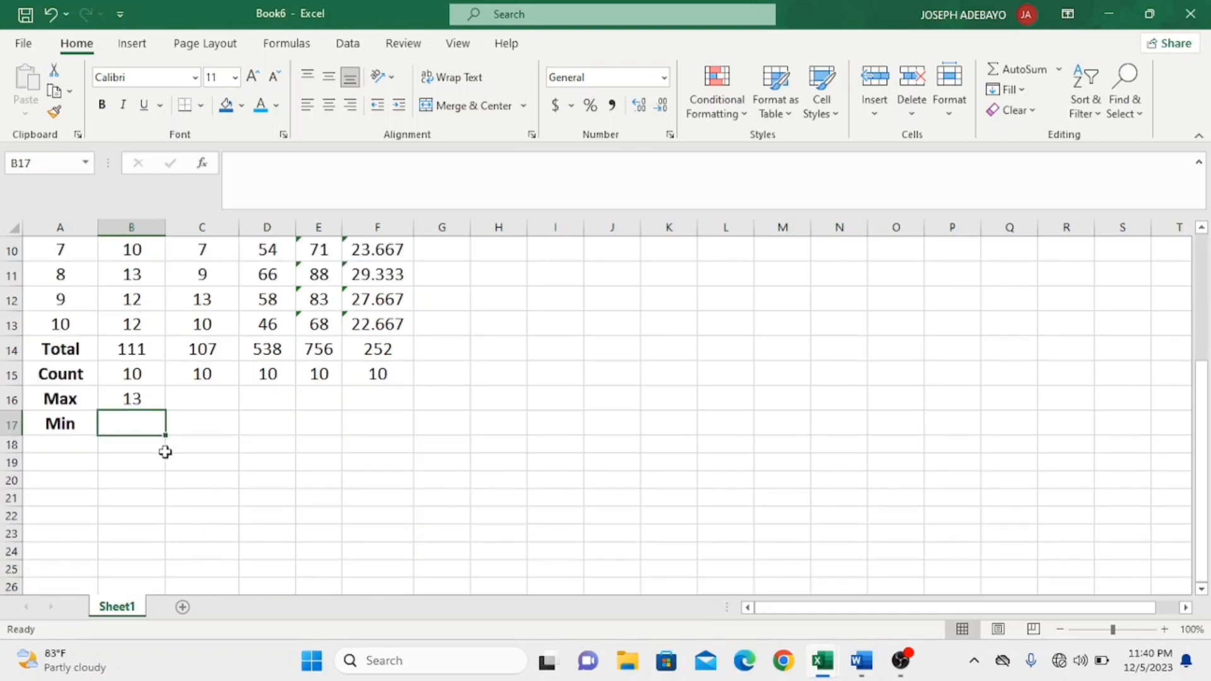
click(136, 401)
drag(164, 410, 276, 415)
Compare the Max row results in B16:D16 with the students' scores in the test and exam columns.
scroll(258, 428, up, 2)
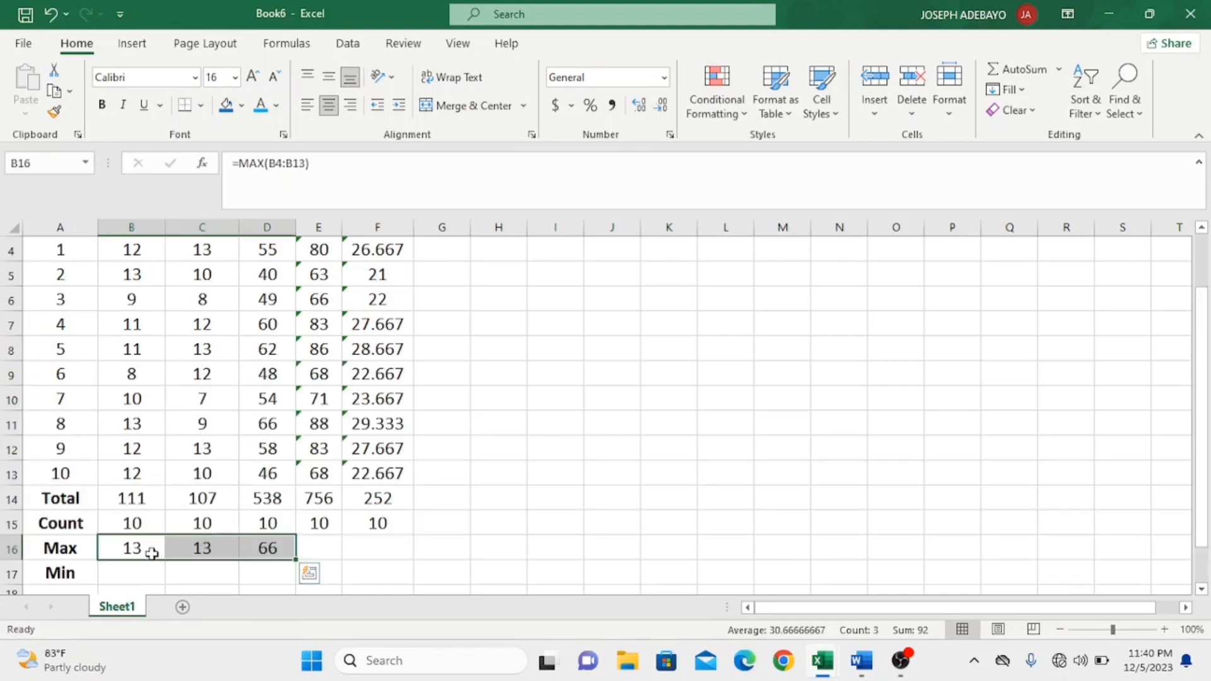
scroll(205, 561, up, 1)
scroll(203, 555, down, 1)
scroll(260, 469, up, 1)
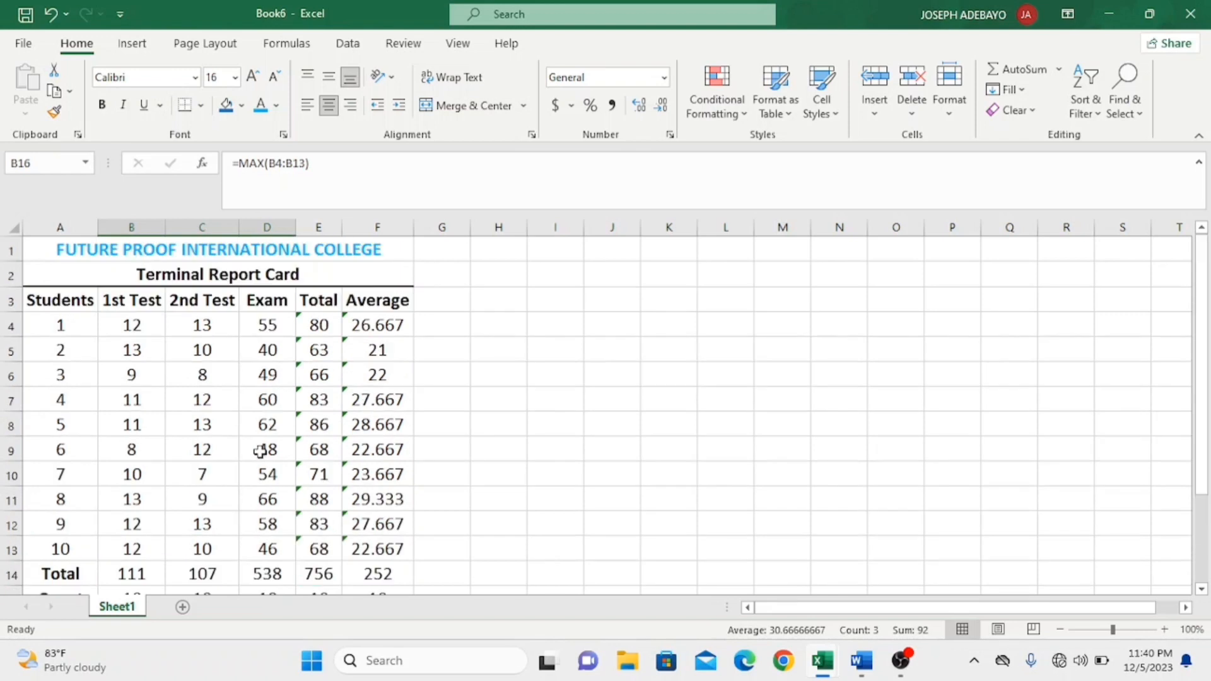
scroll(260, 539, down, 1)
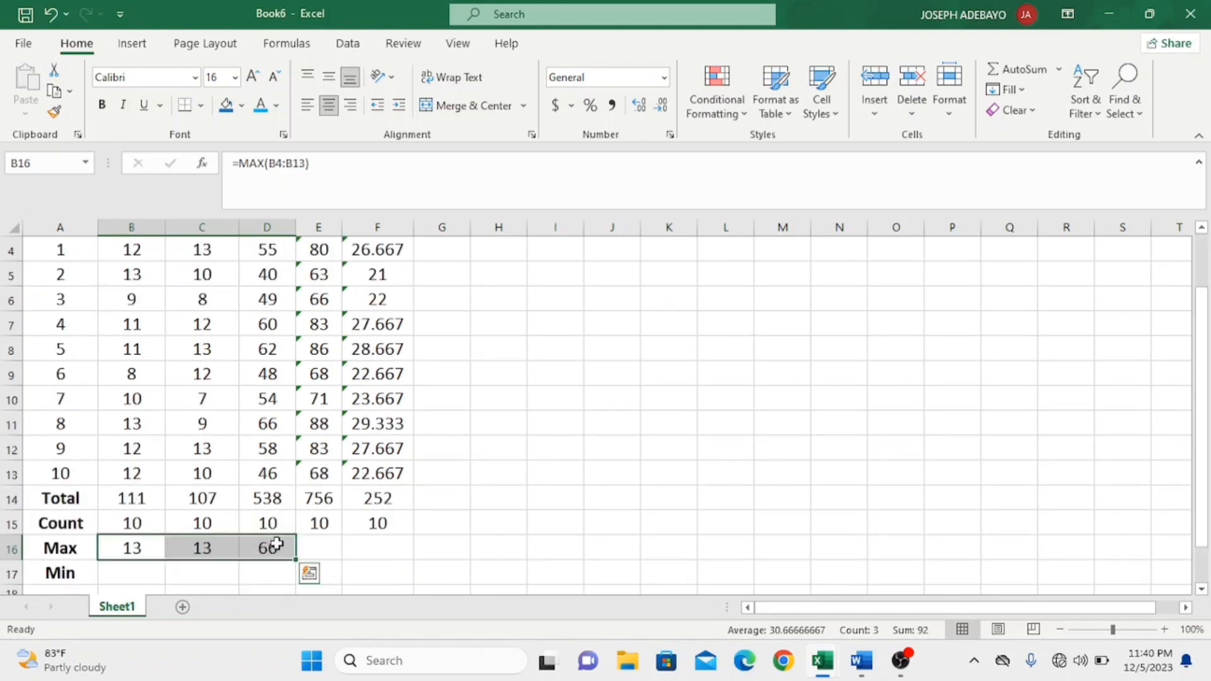
scroll(276, 546, up, 1)
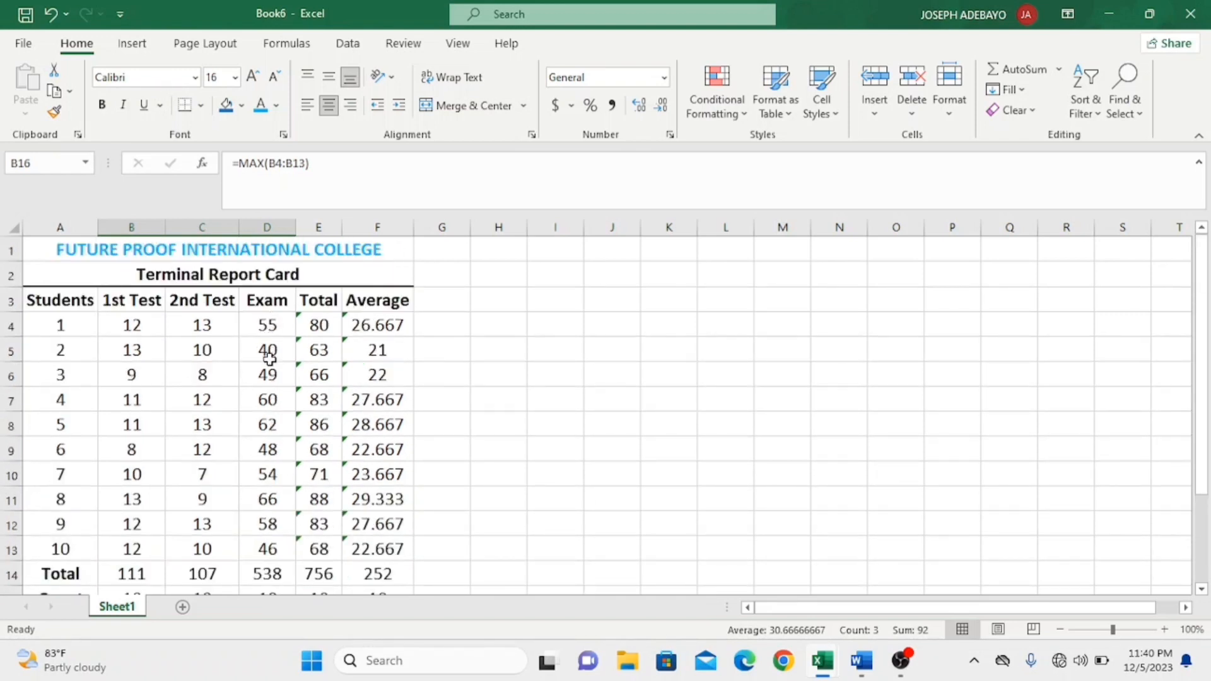
scroll(268, 419, down, 1)
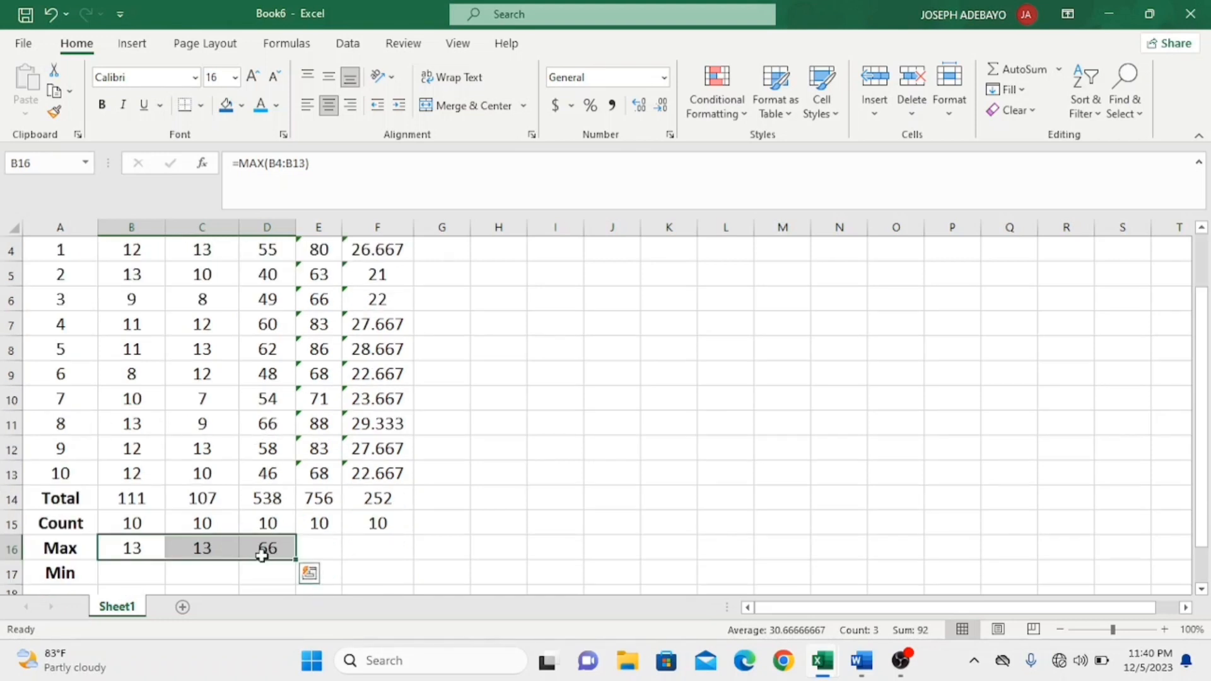
Enter =MIN(B4:B13) in cell B17 to find the lowest 1st Test score.
scroll(243, 552, down, 1)
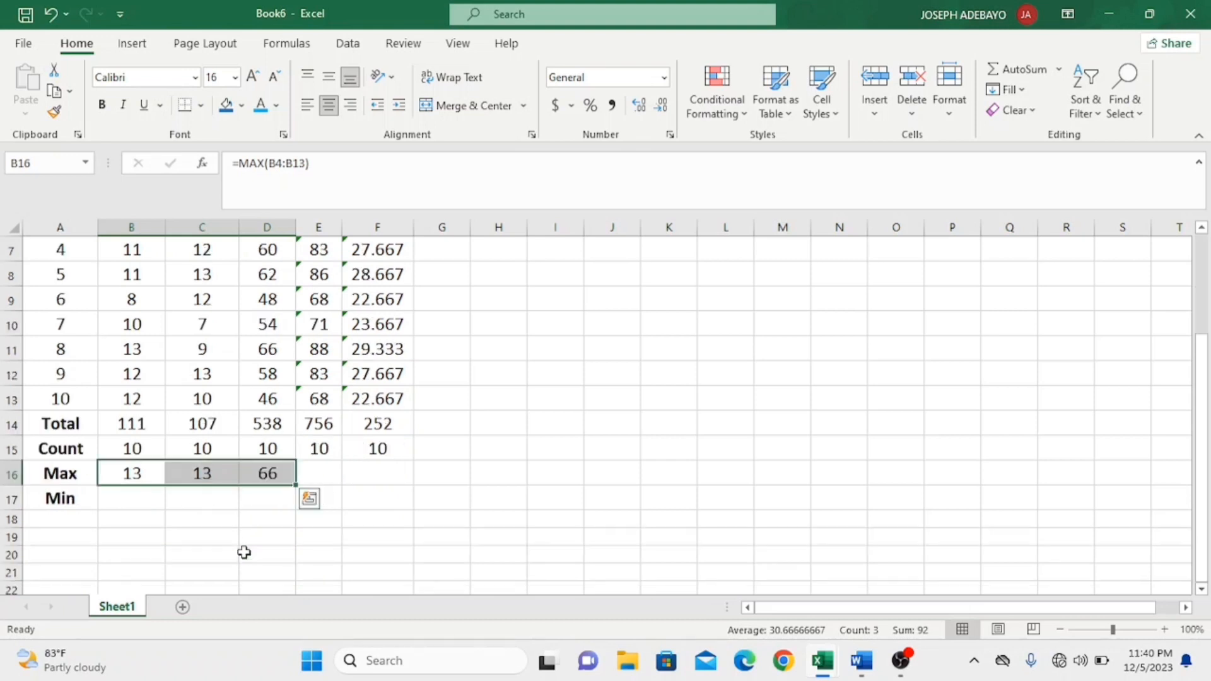
click(122, 500)
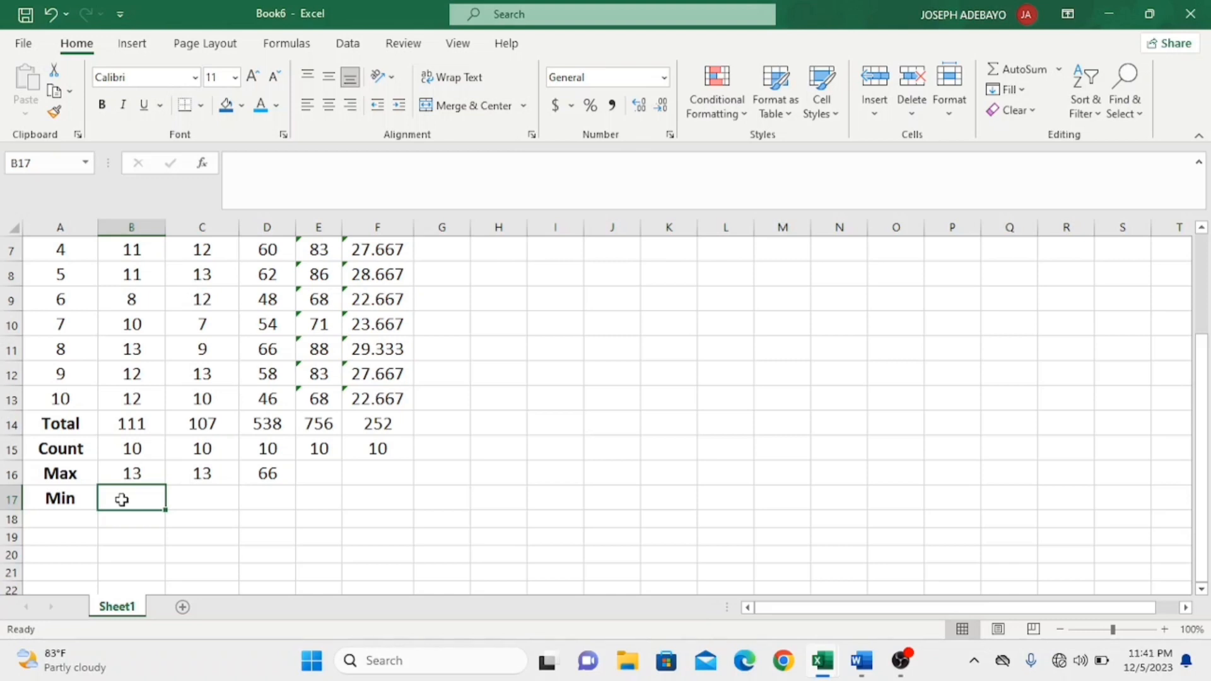
text(=)
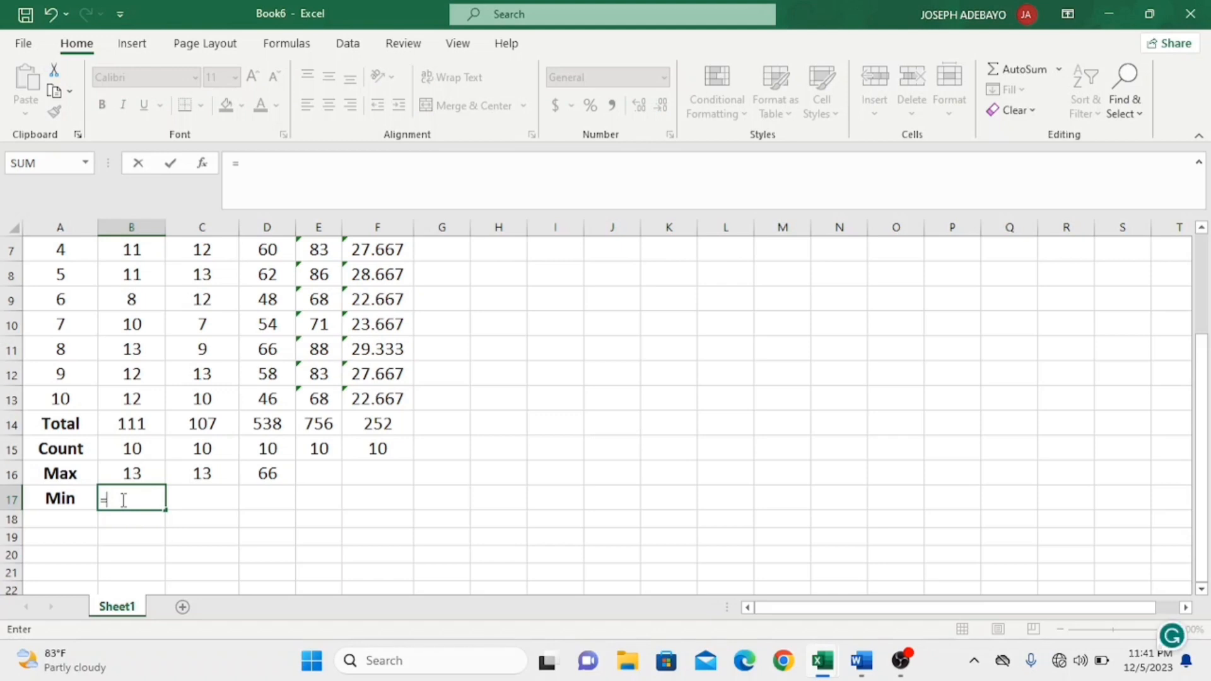
text(min)
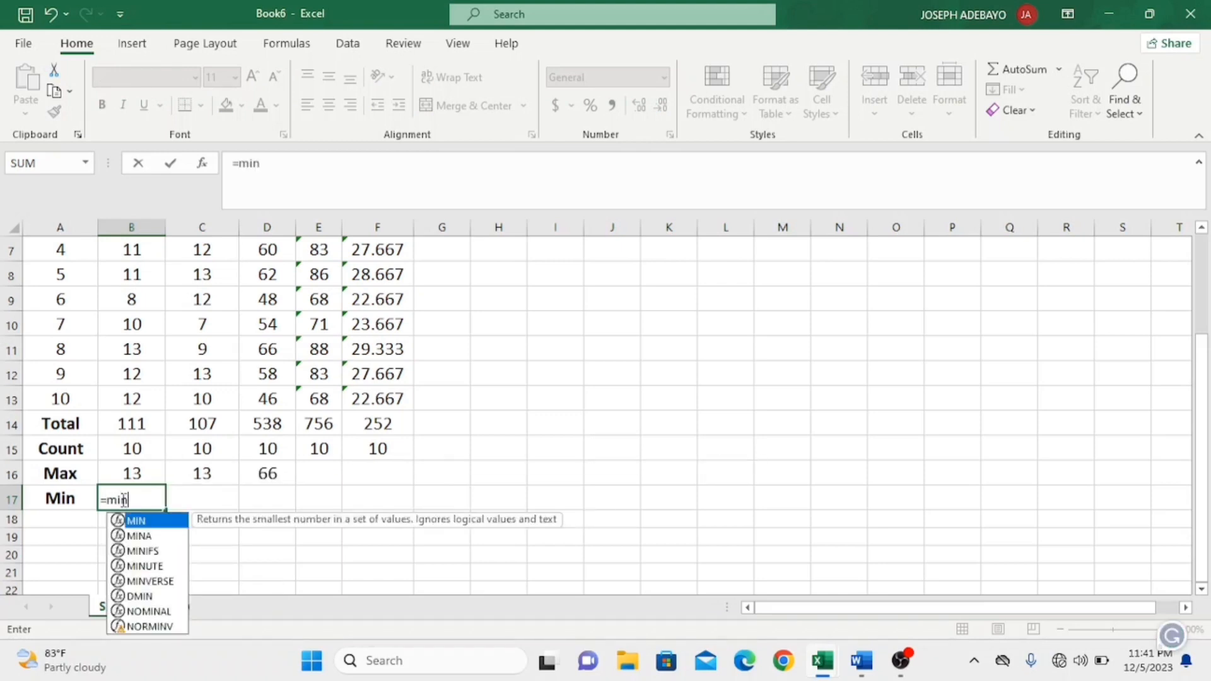
text(()
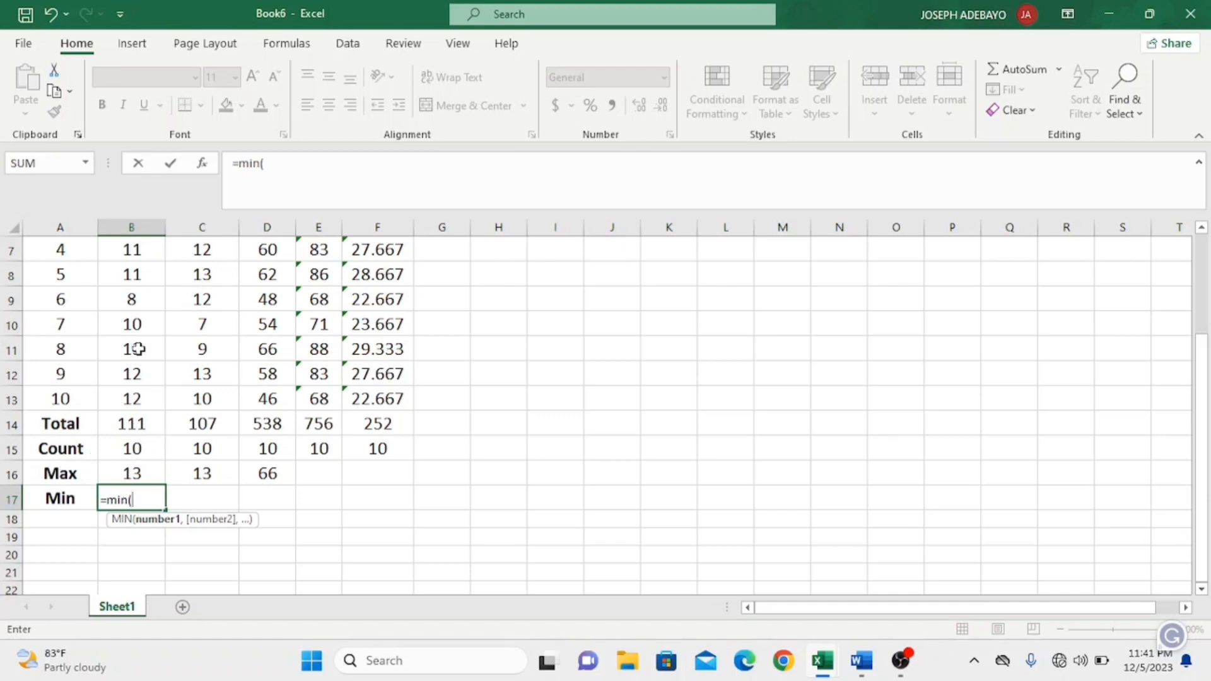
scroll(133, 346, up, 2)
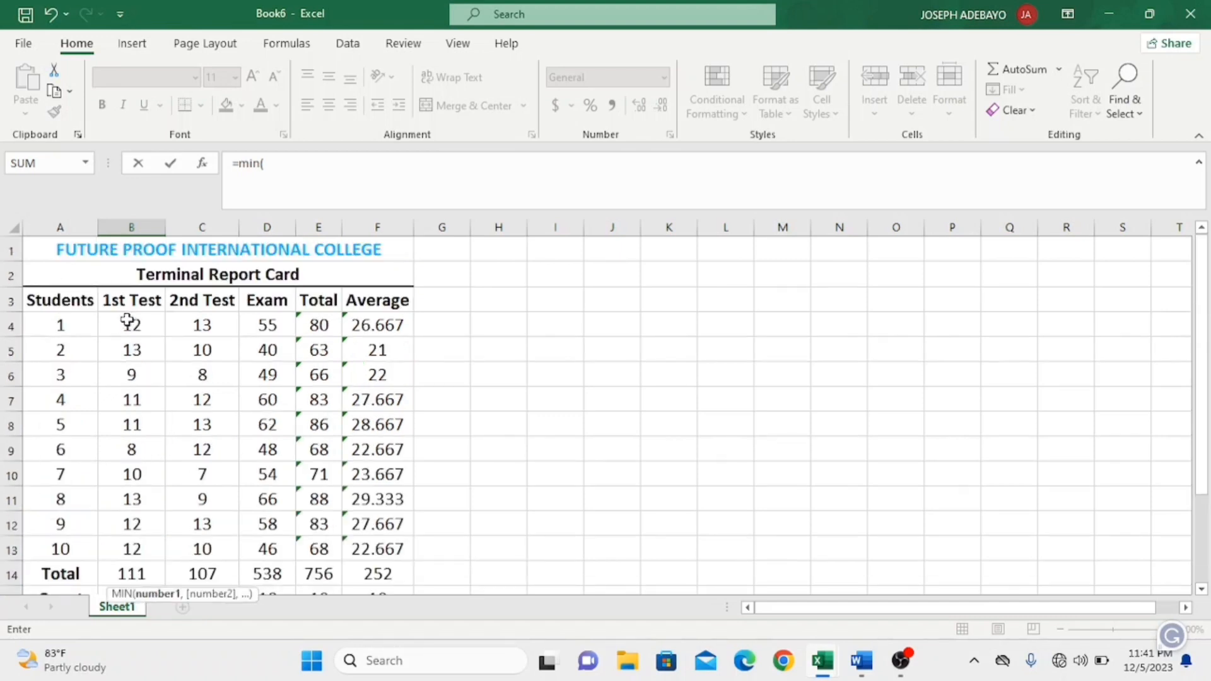
drag(128, 319, 134, 546)
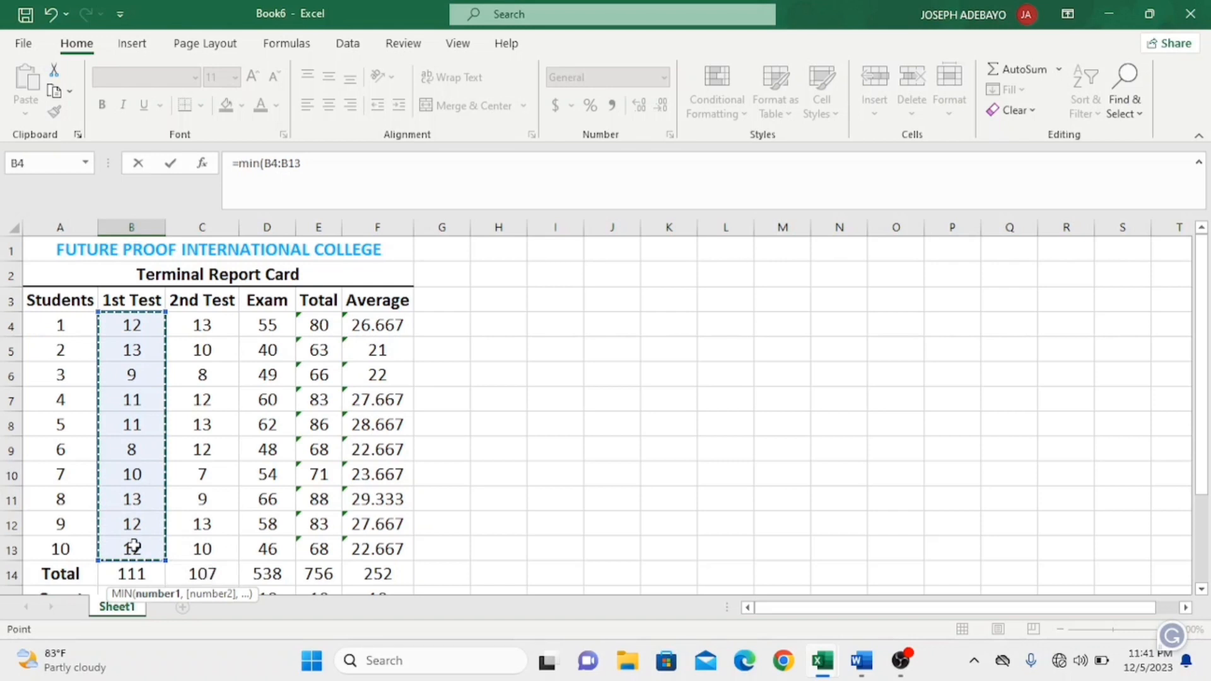
scroll(135, 546, down, 2)
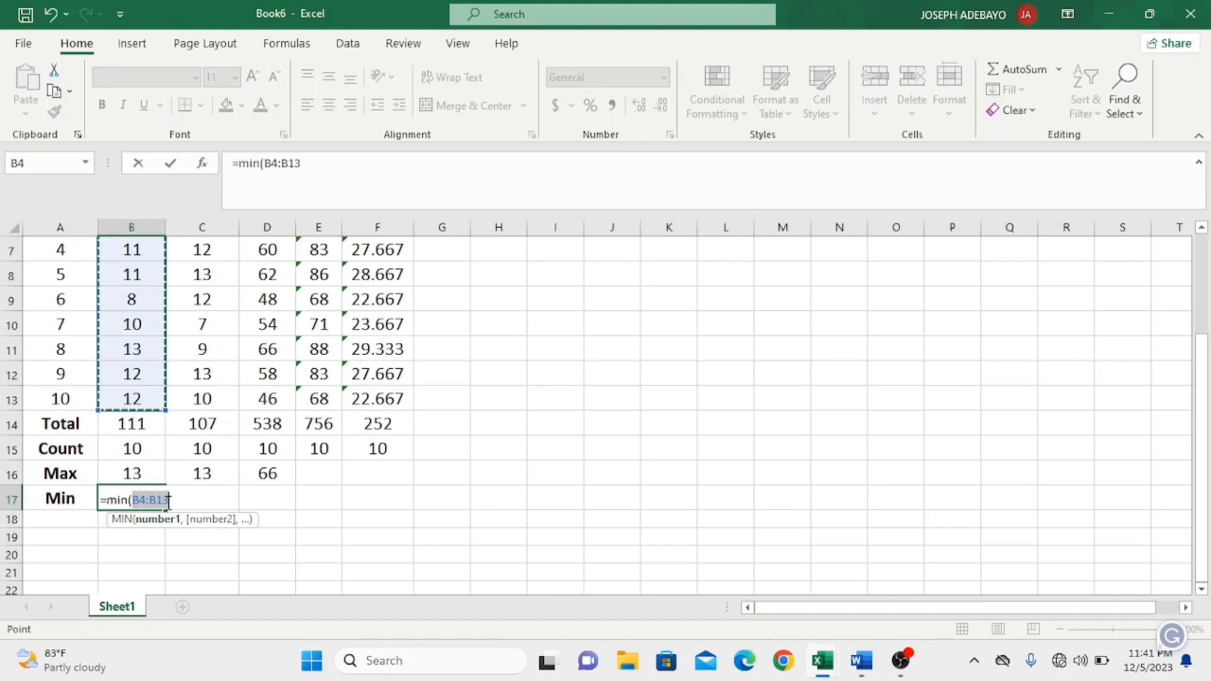
key(Return)
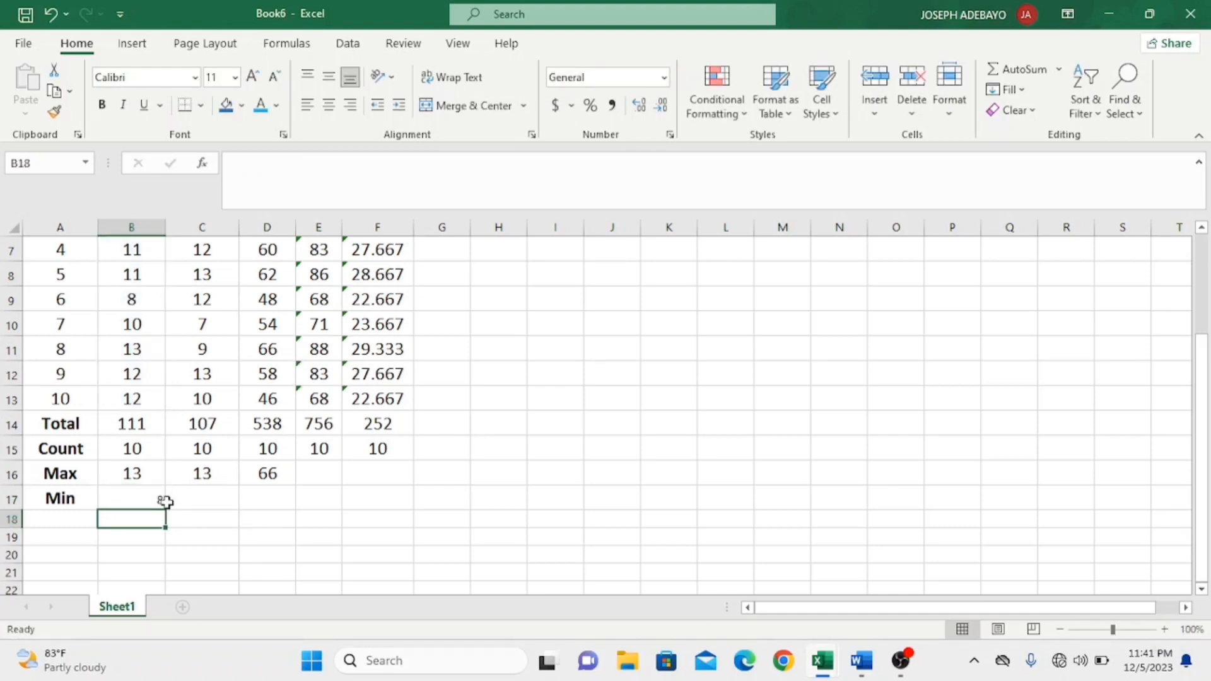
Fill the Min formula from B17 across to D17 for the 2nd Test and Exam columns.
click(133, 498)
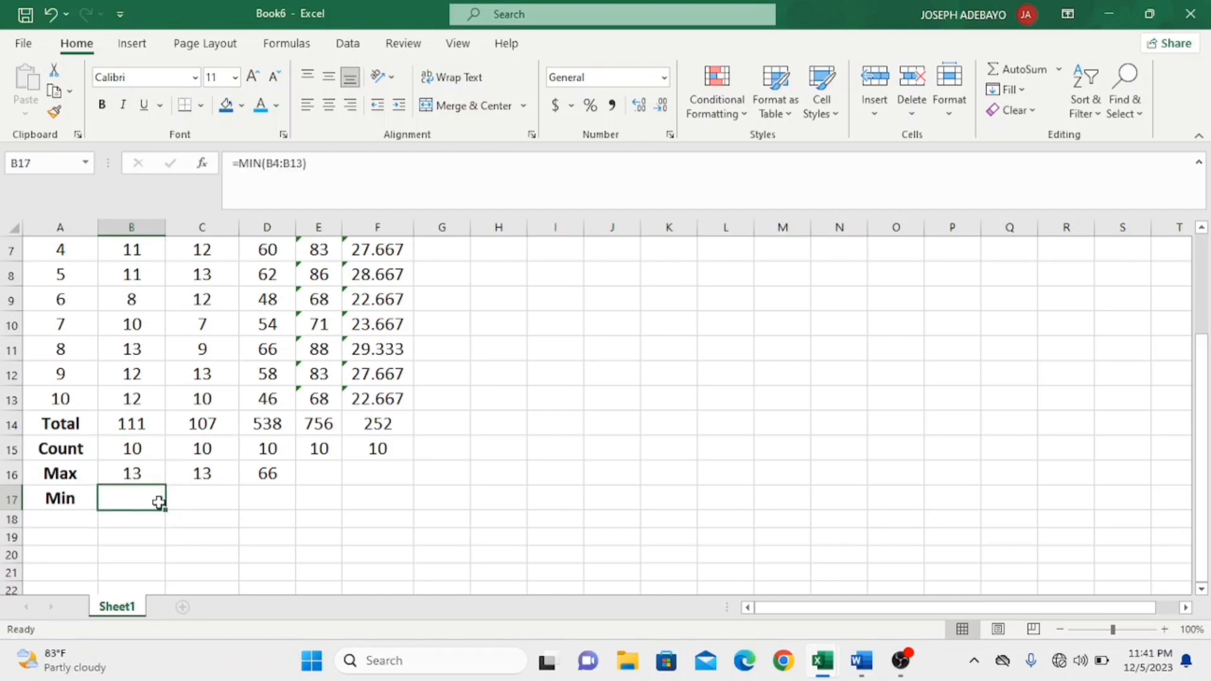
scroll(140, 434, up, 2)
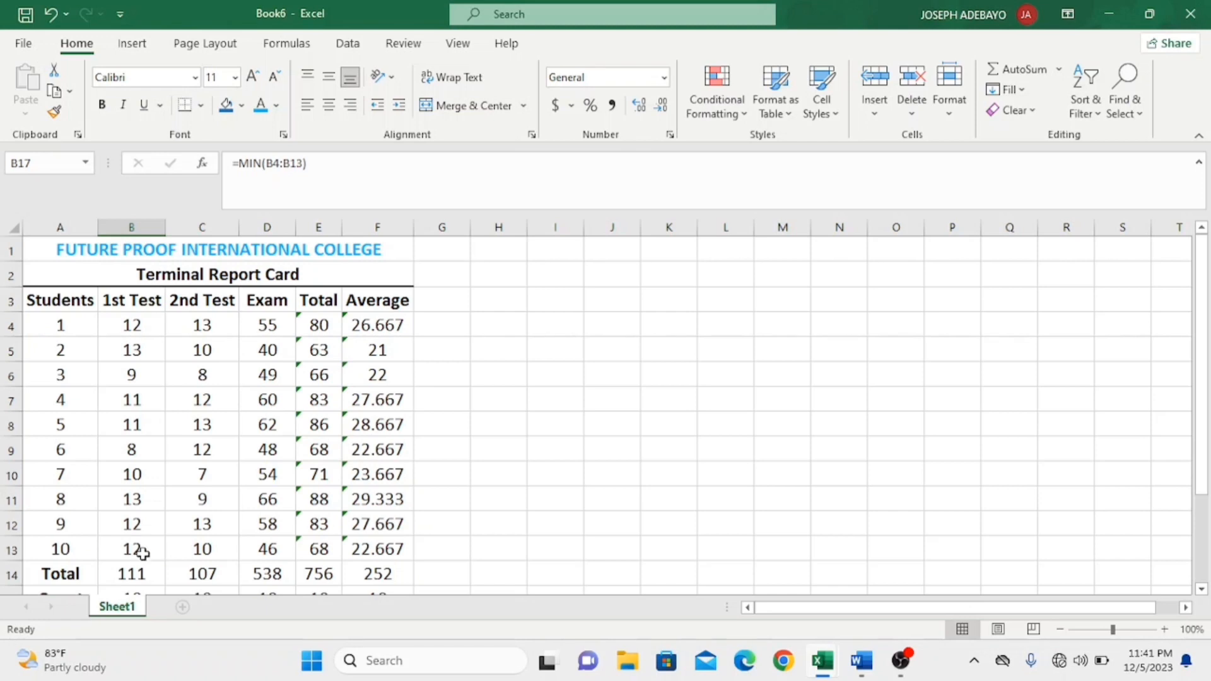
scroll(158, 574, down, 1)
scroll(159, 575, down, 1)
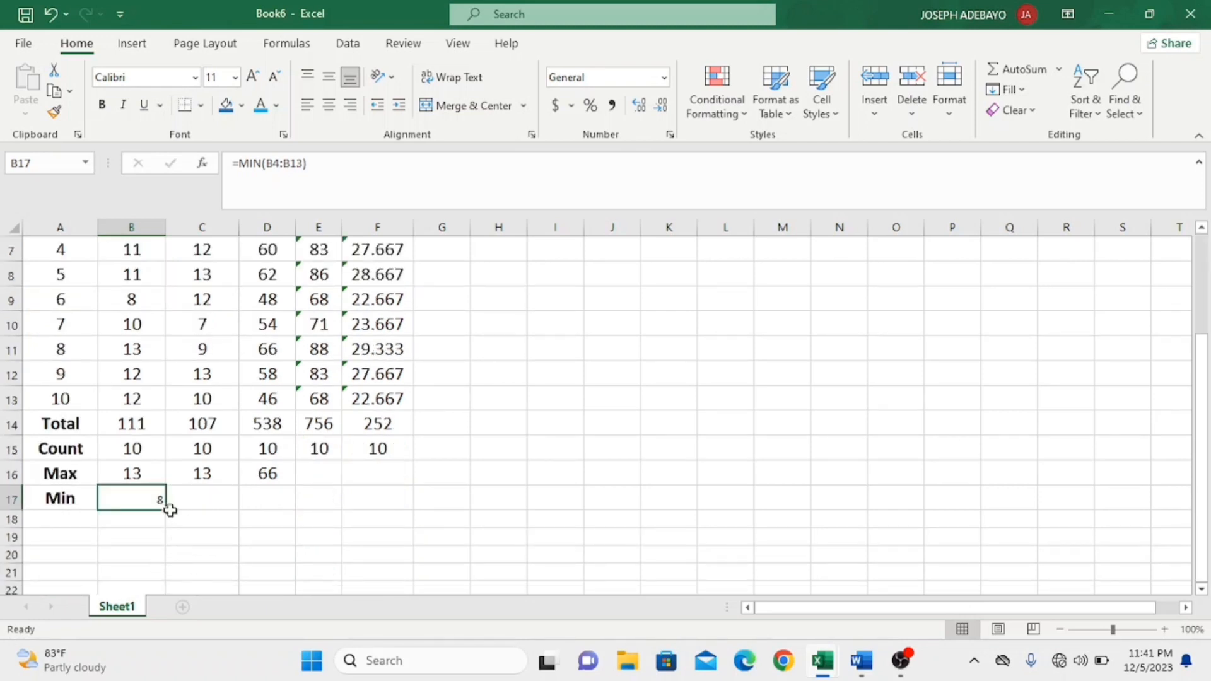
drag(169, 512, 281, 509)
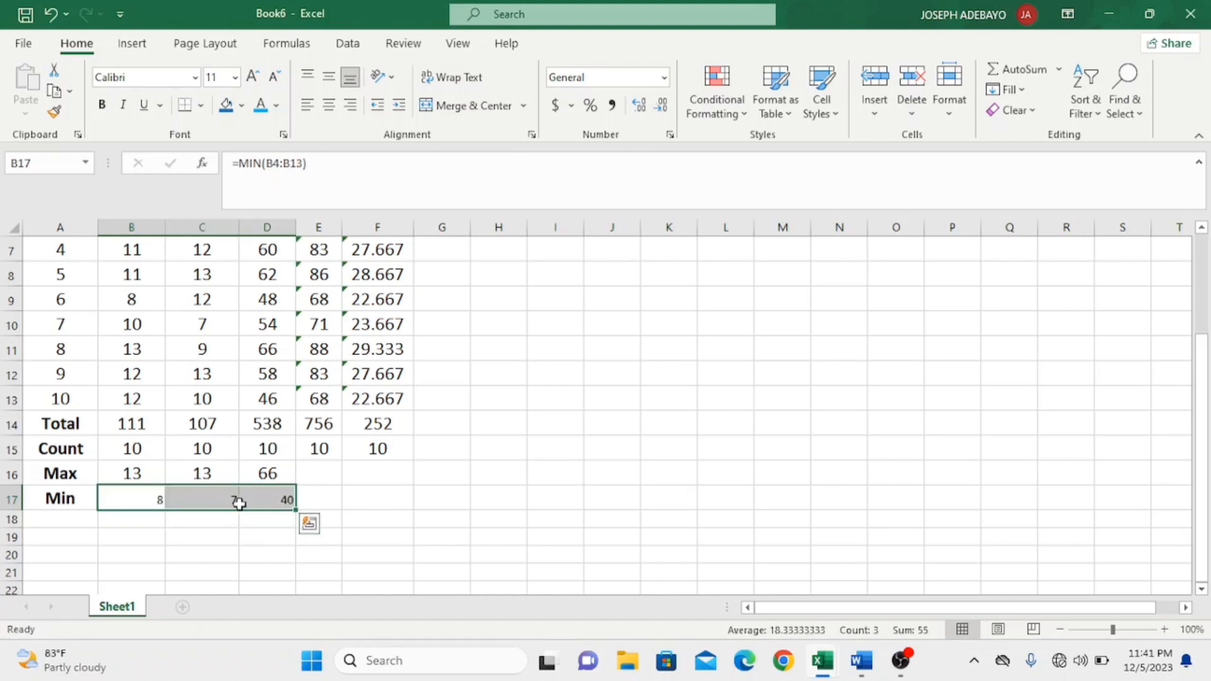
Set the Min row results in B17:D17 to font size 14 and centre them horizontally.
scroll(208, 422, up, 2)
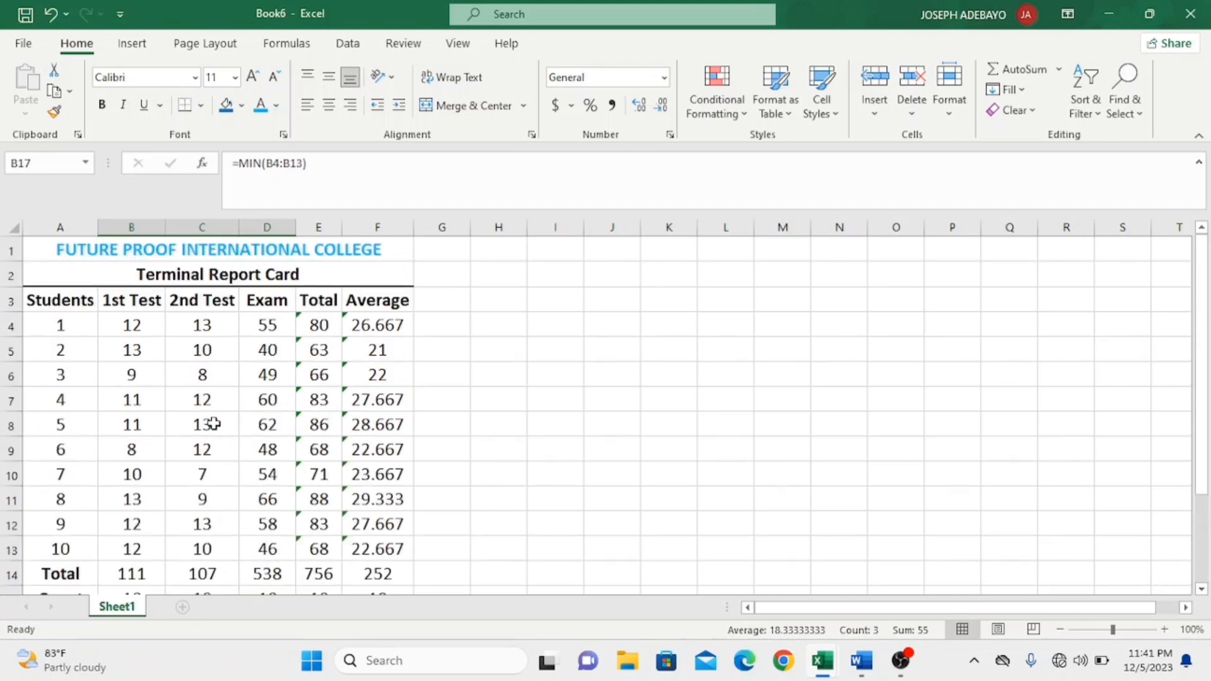
scroll(204, 347, down, 1)
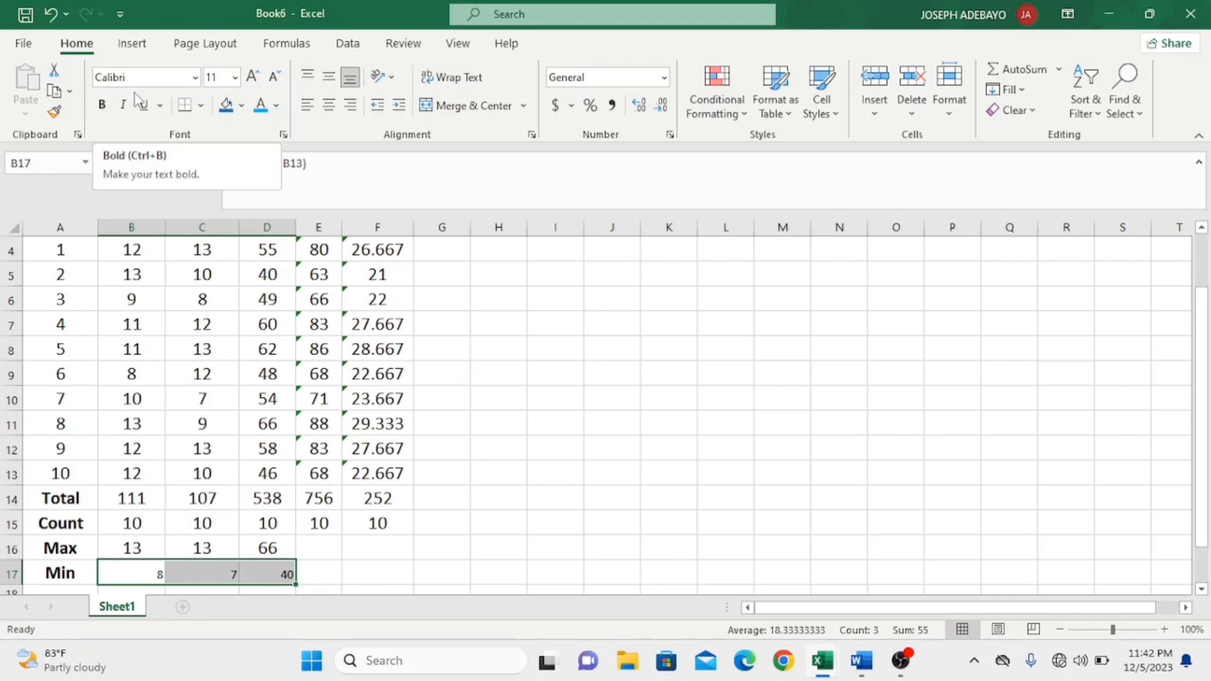
click(254, 77)
click(254, 77)
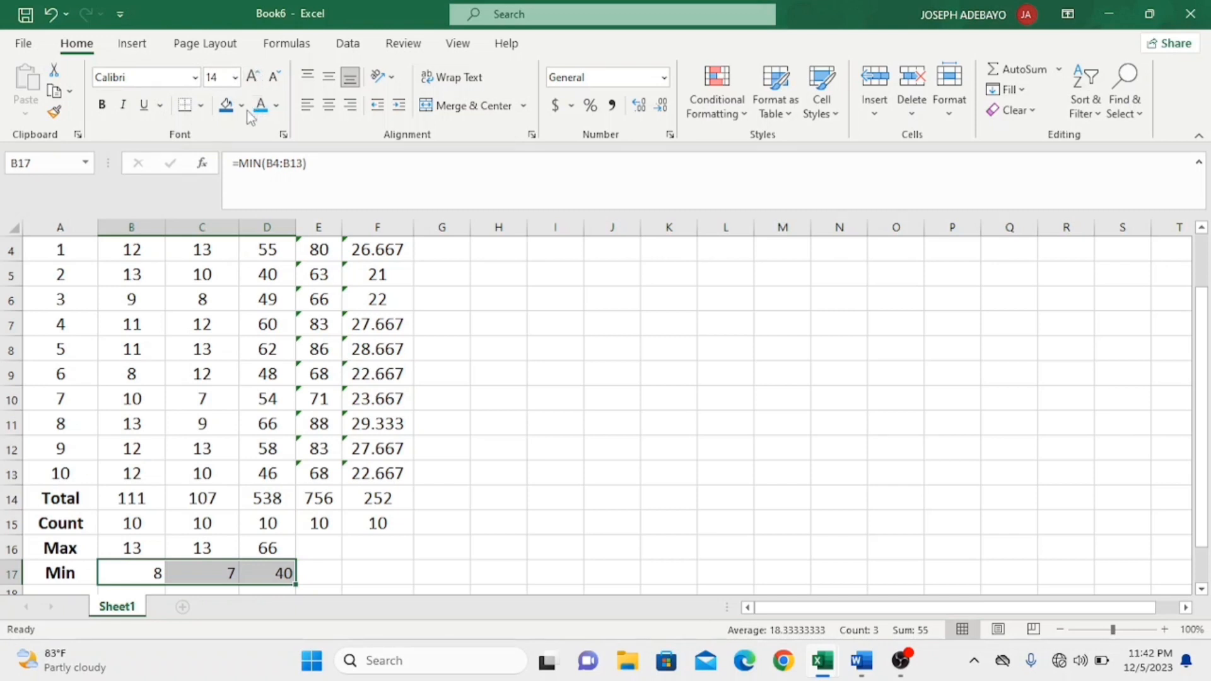
click(330, 107)
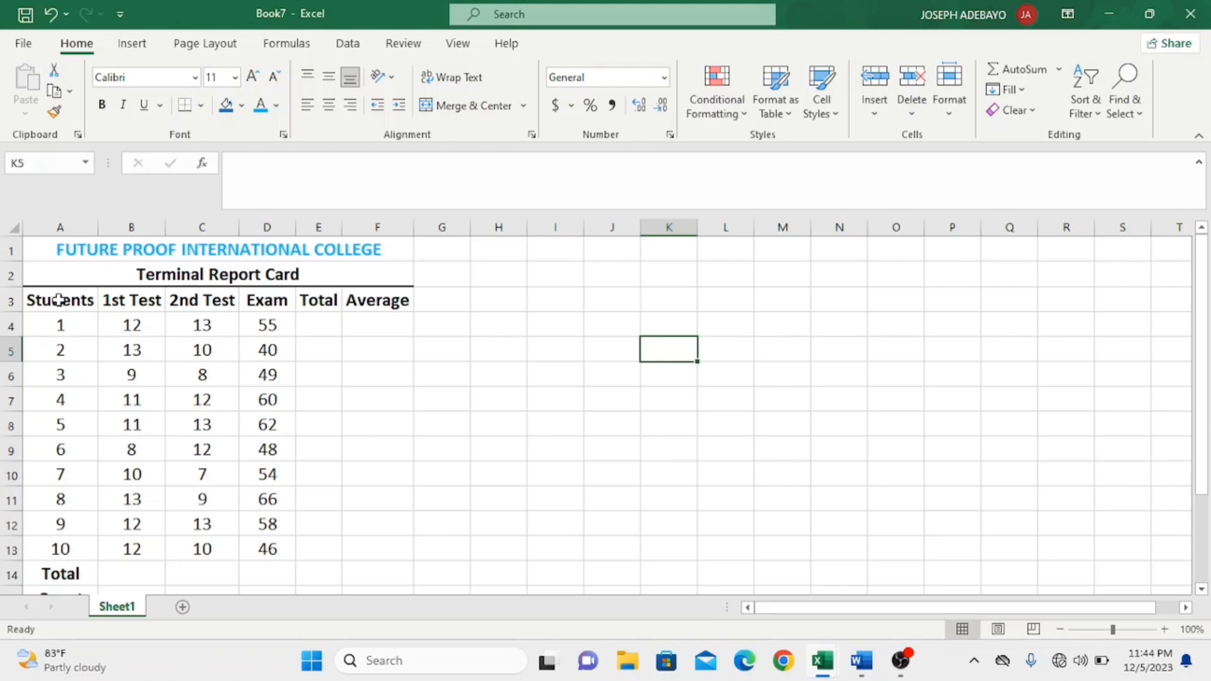
Sort the report card range A3:D13 from largest to smallest by the Students column.
drag(39, 298, 281, 550)
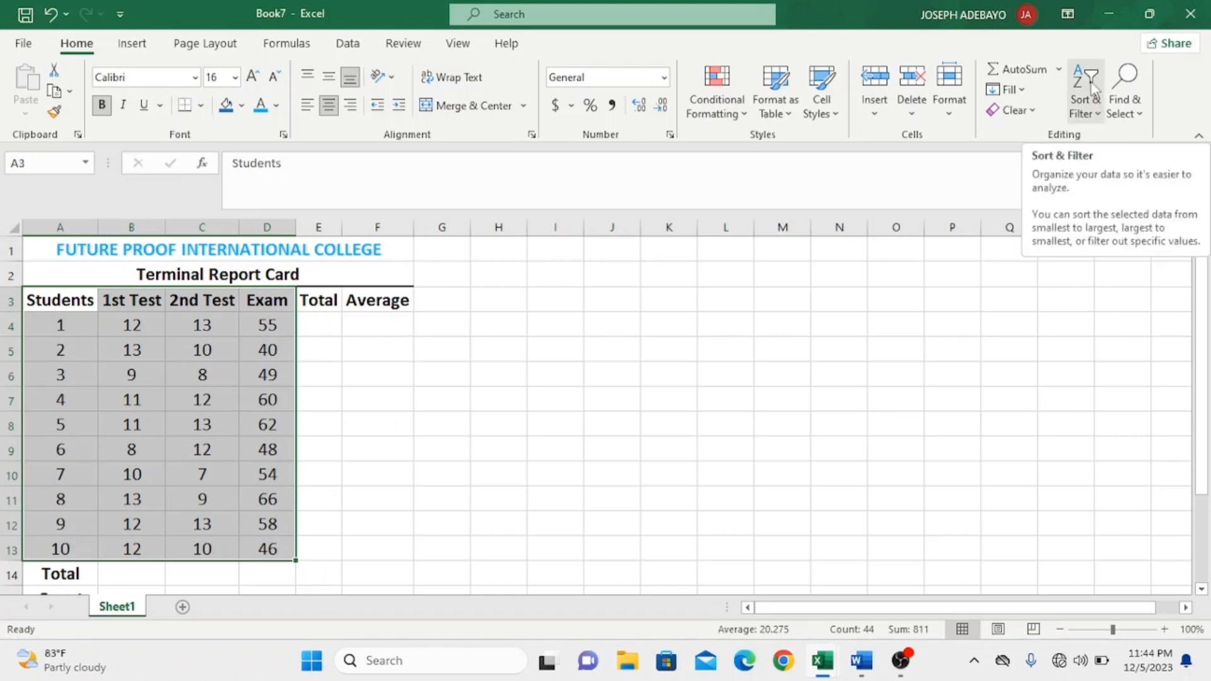
click(1098, 115)
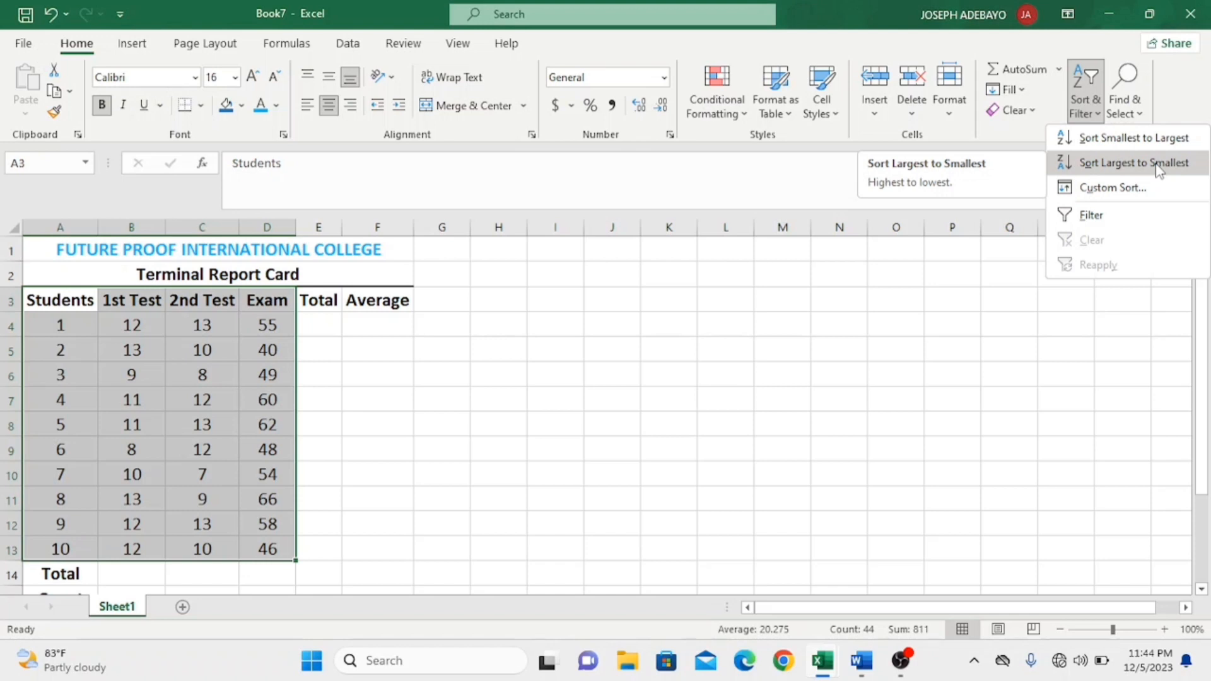
click(1108, 169)
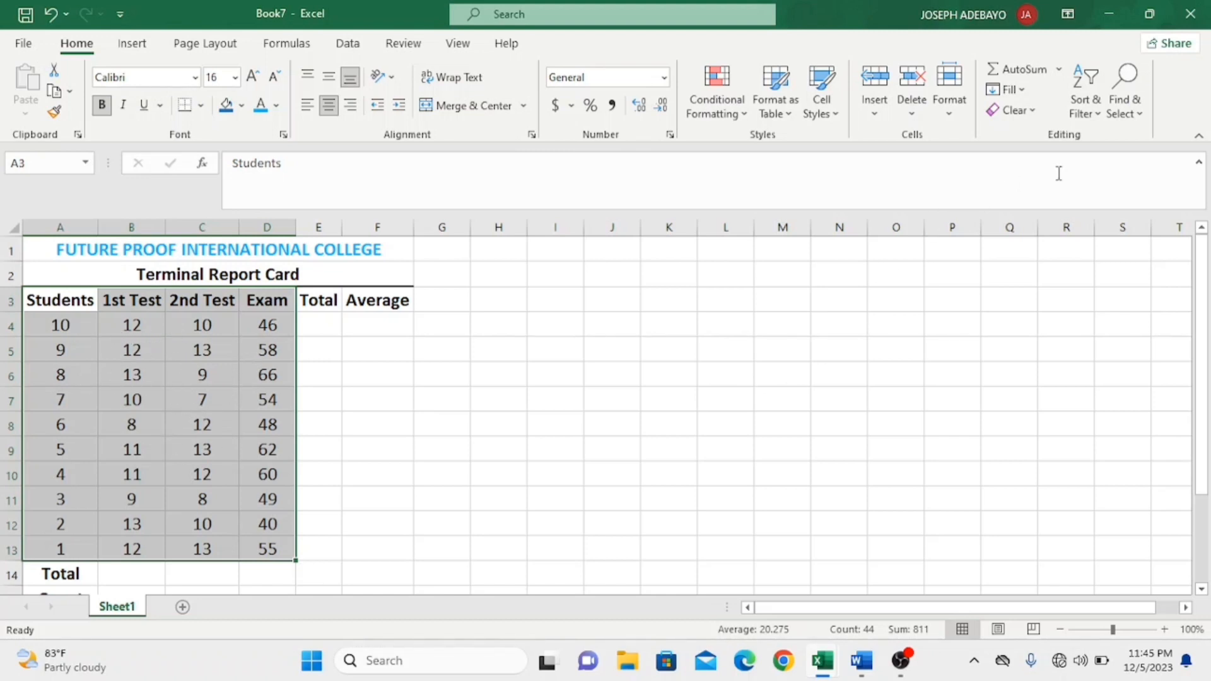
Add filters to the report card's header row and filter out students 1, 5, 7 and 10 in the Students column.
click(1097, 114)
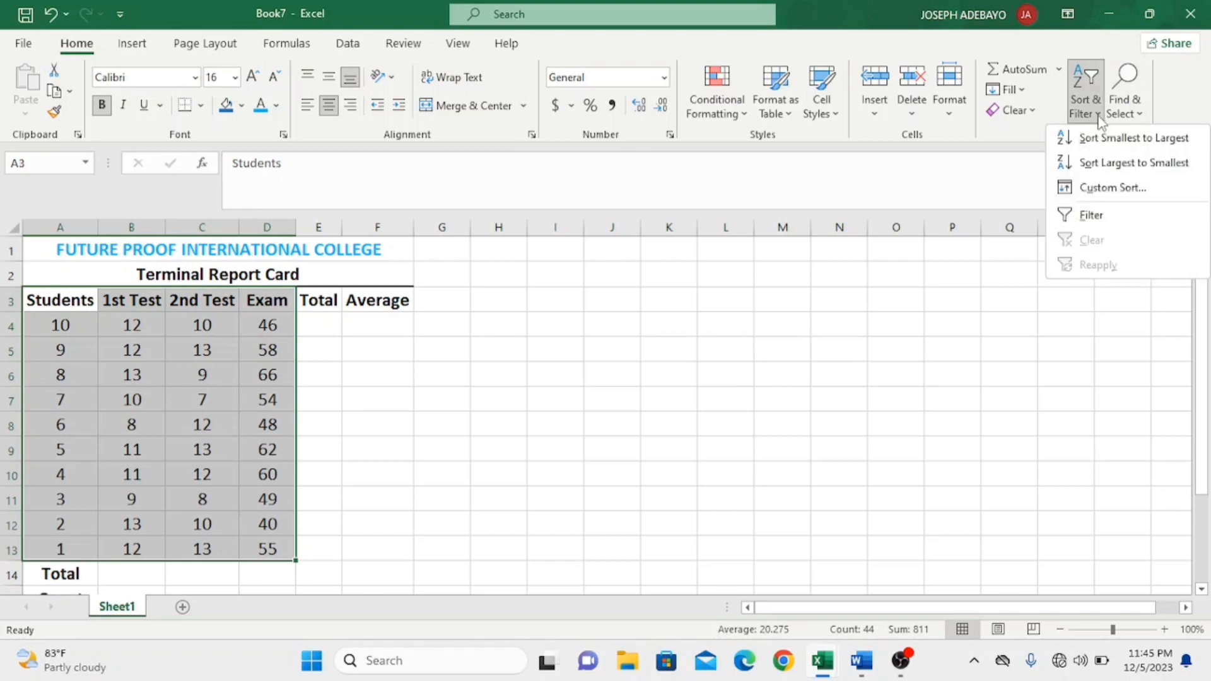
click(1104, 215)
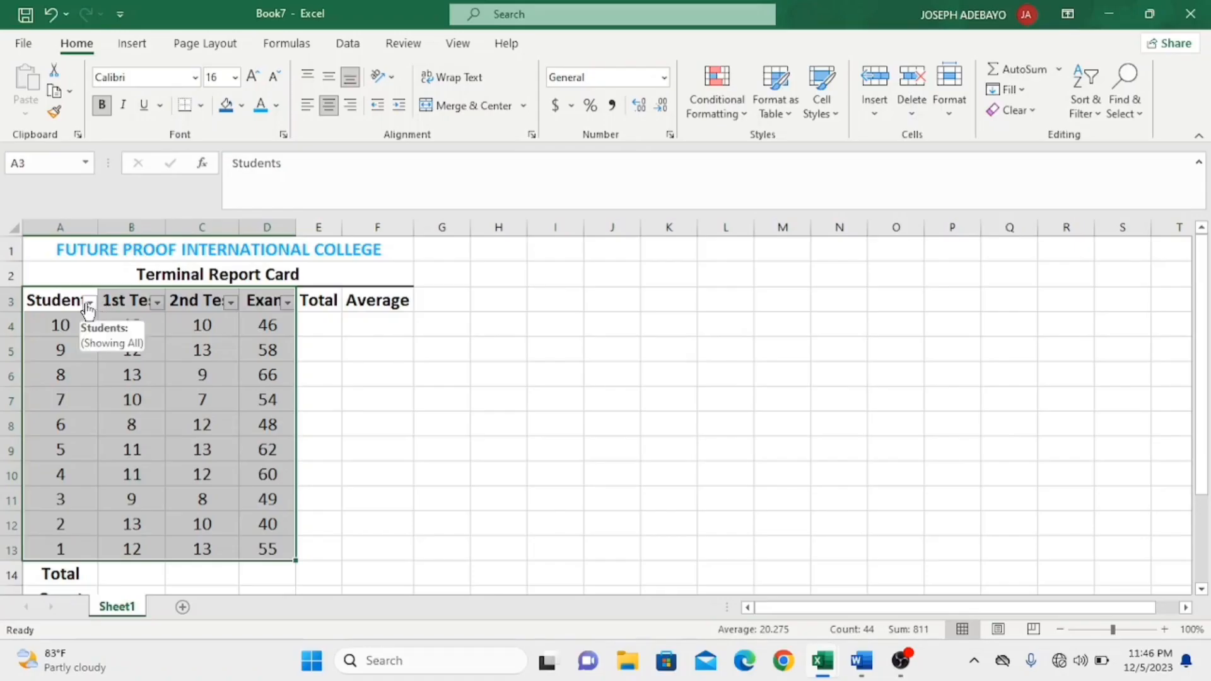
click(155, 248)
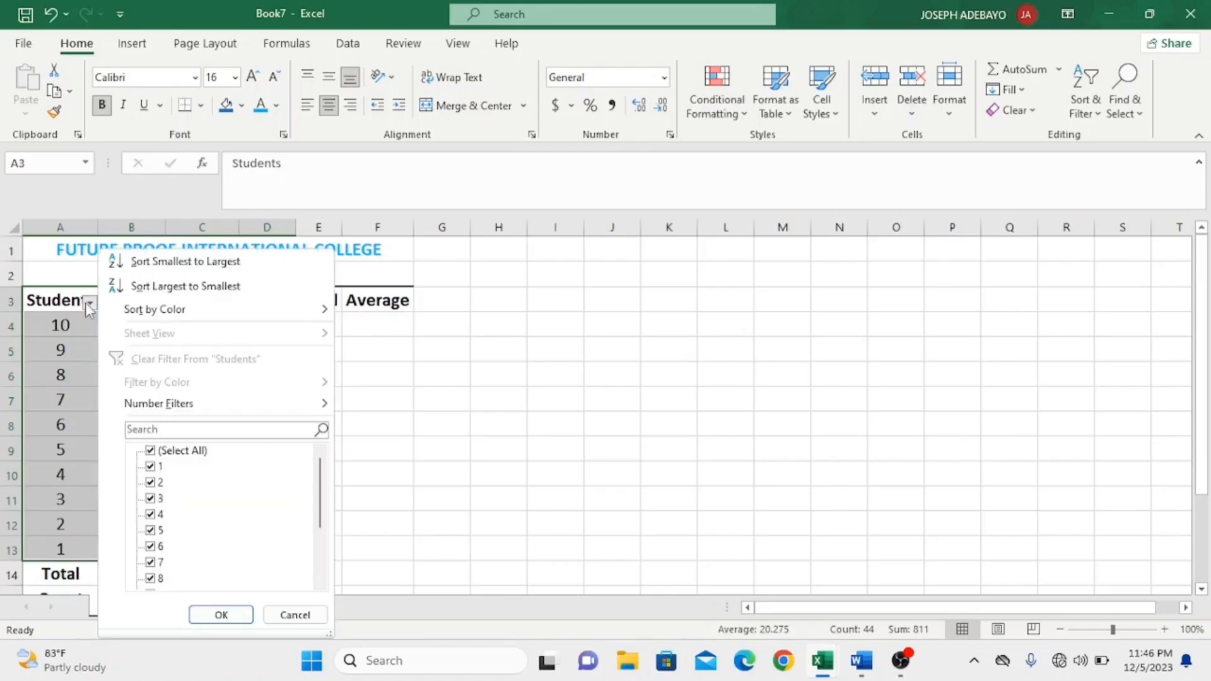
scroll(178, 500, down, 1)
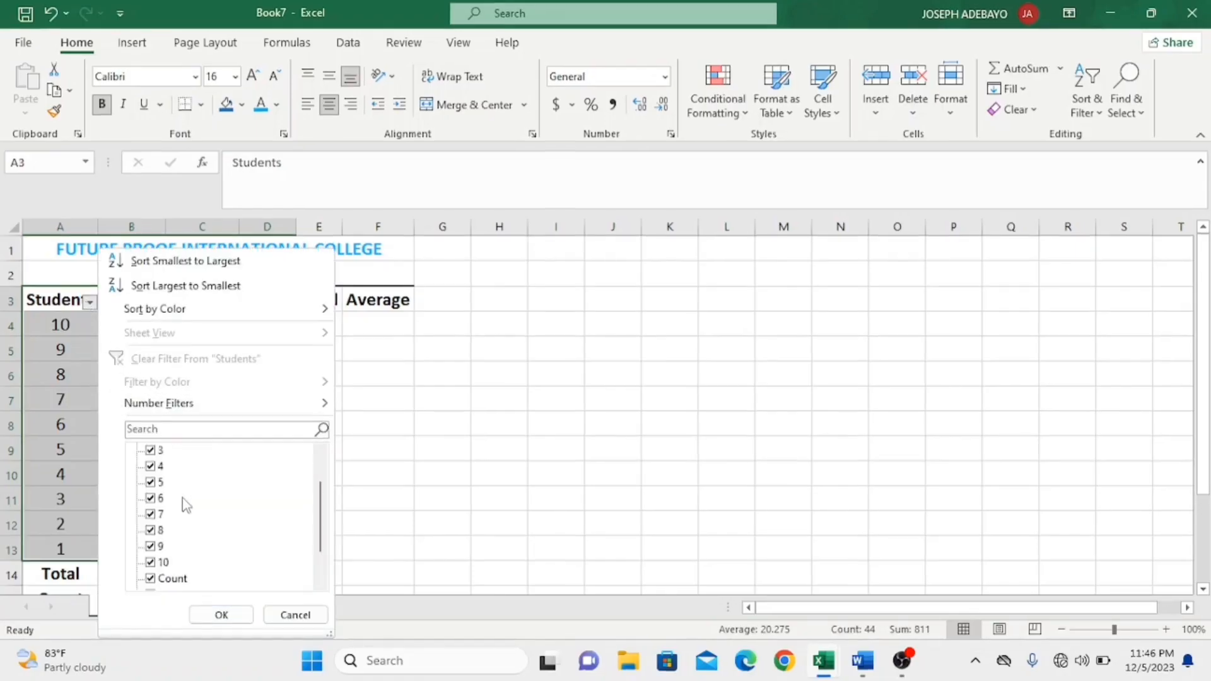
scroll(188, 505, up, 1)
scroll(195, 496, down, 1)
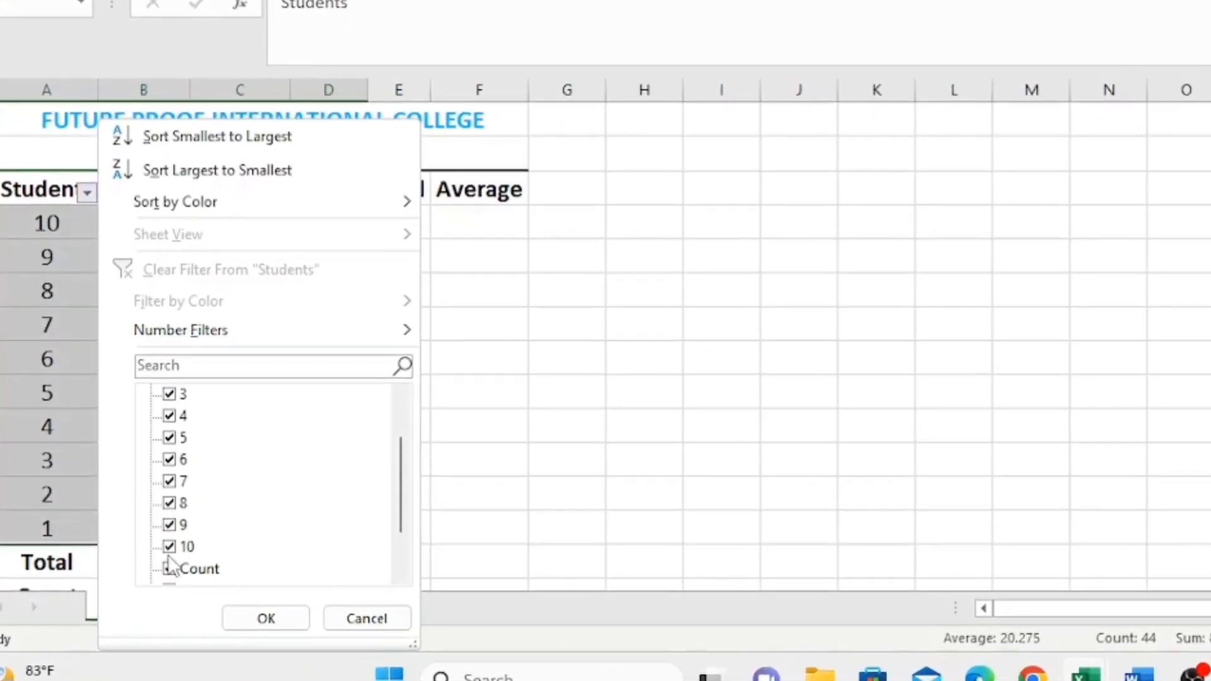
click(174, 543)
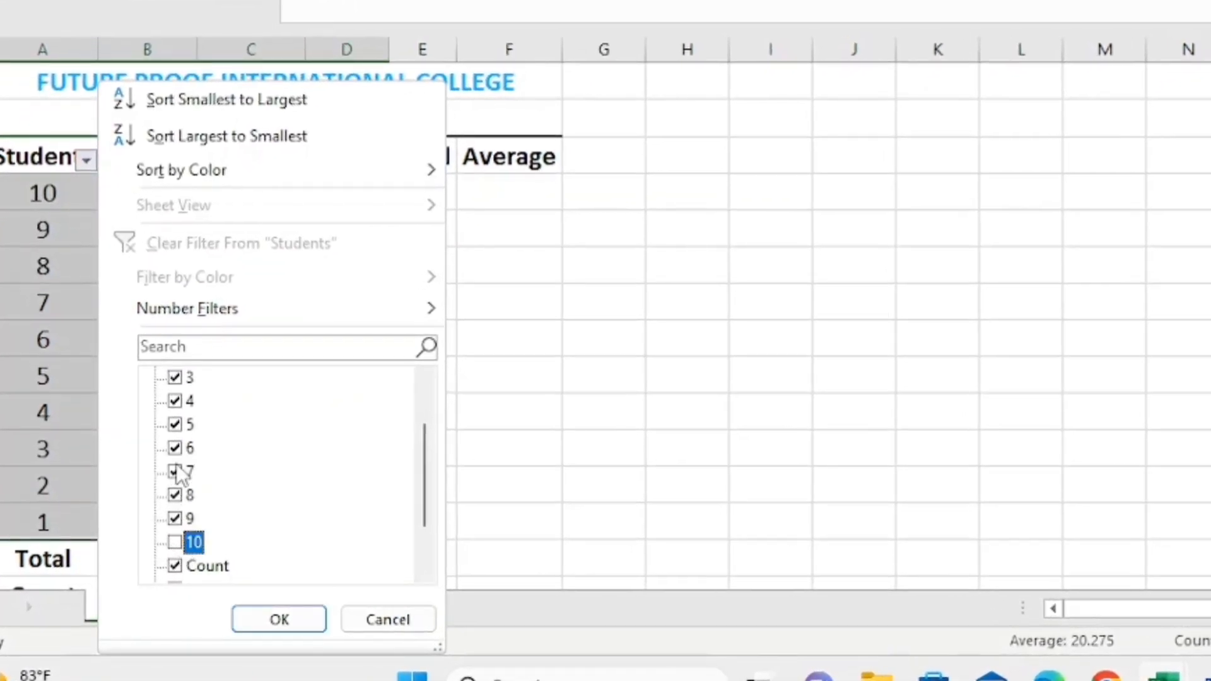
click(177, 475)
click(178, 424)
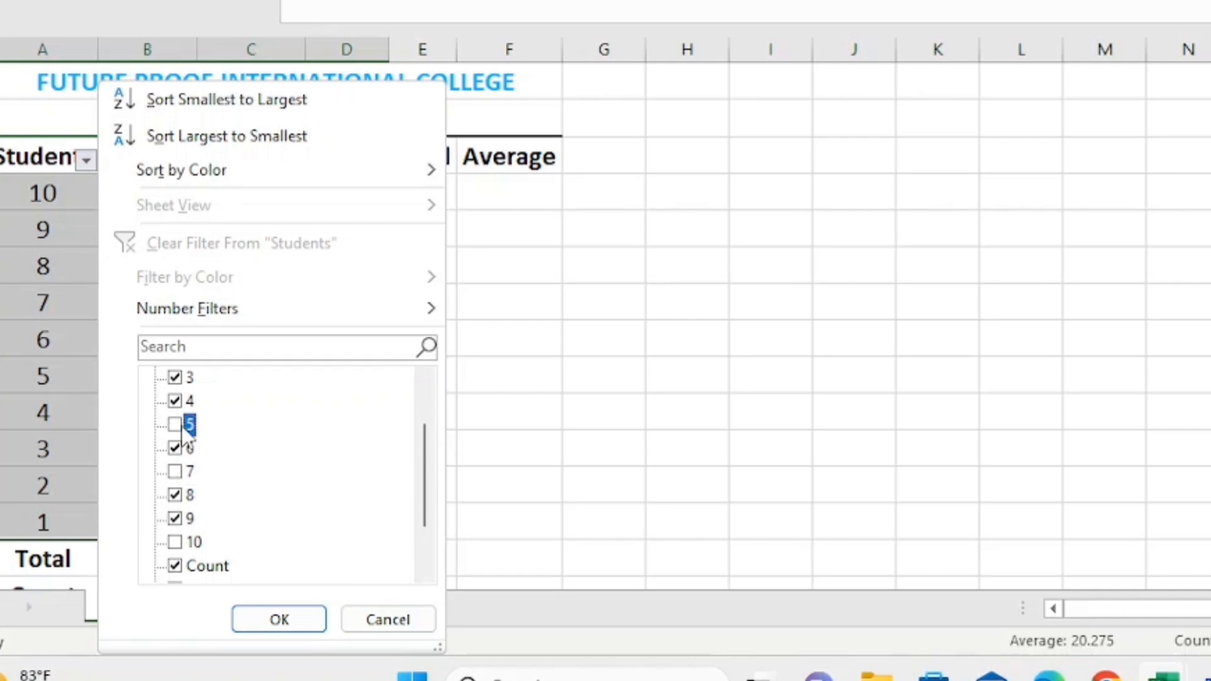
scroll(179, 404, up, 1)
click(174, 401)
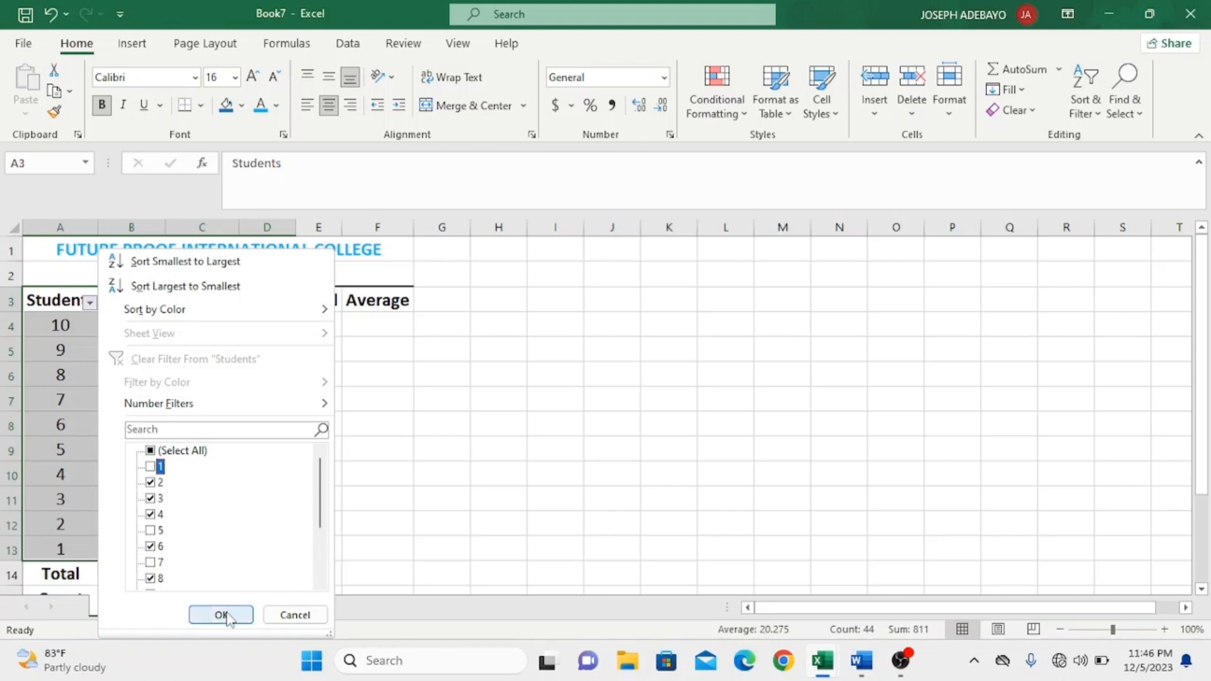
click(221, 615)
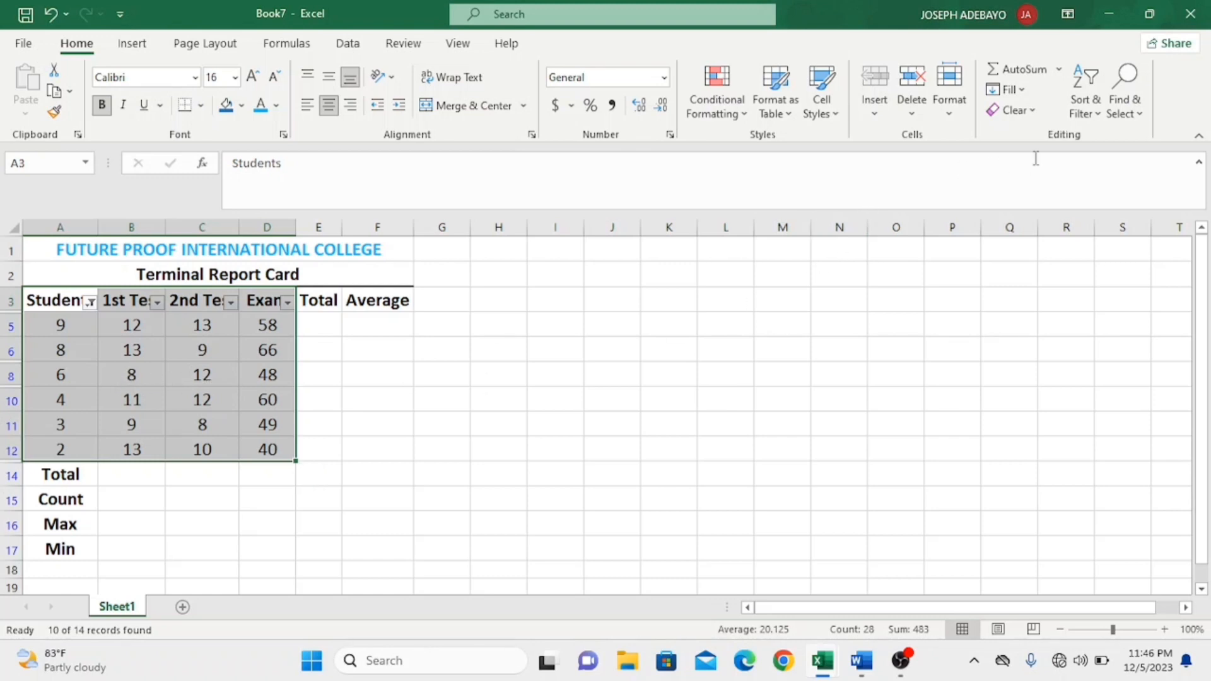
Turn off filtering on the report card so that all student rows are listed, and deselect the table.
click(1088, 119)
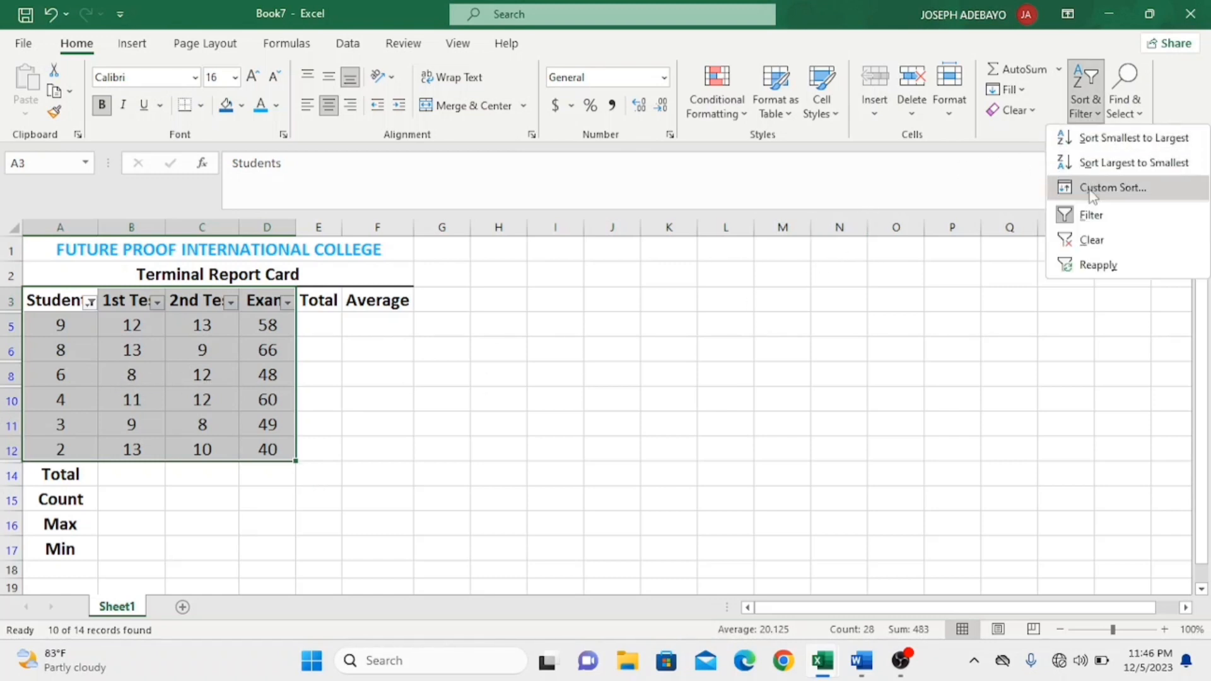
click(1086, 213)
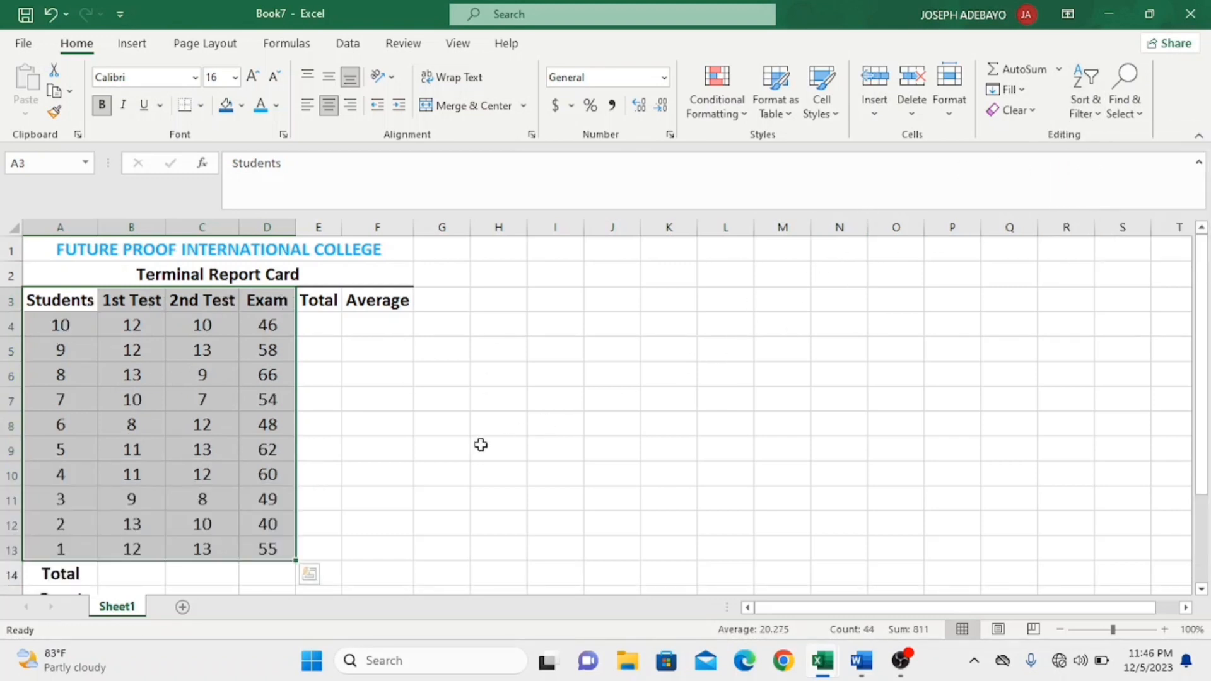
click(369, 377)
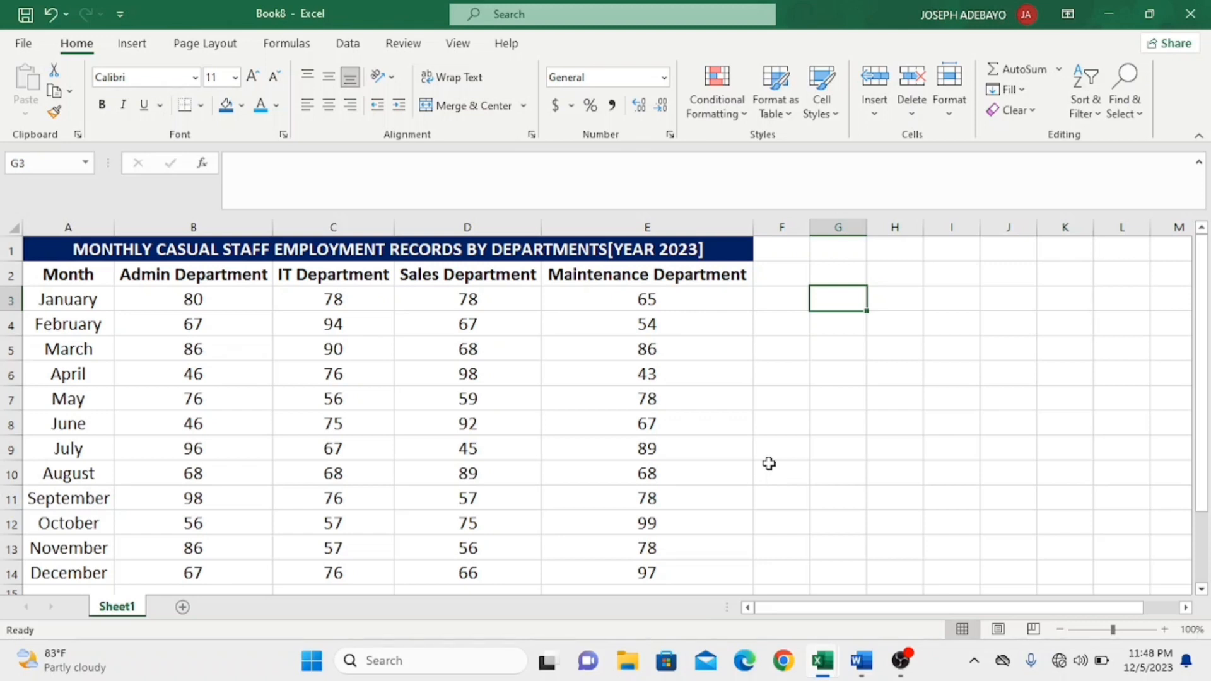
Apply the Blue - White - Red Color Scale conditional formatting to the monthly casual staff employment table and review the shaded figures down to December.
click(72, 275)
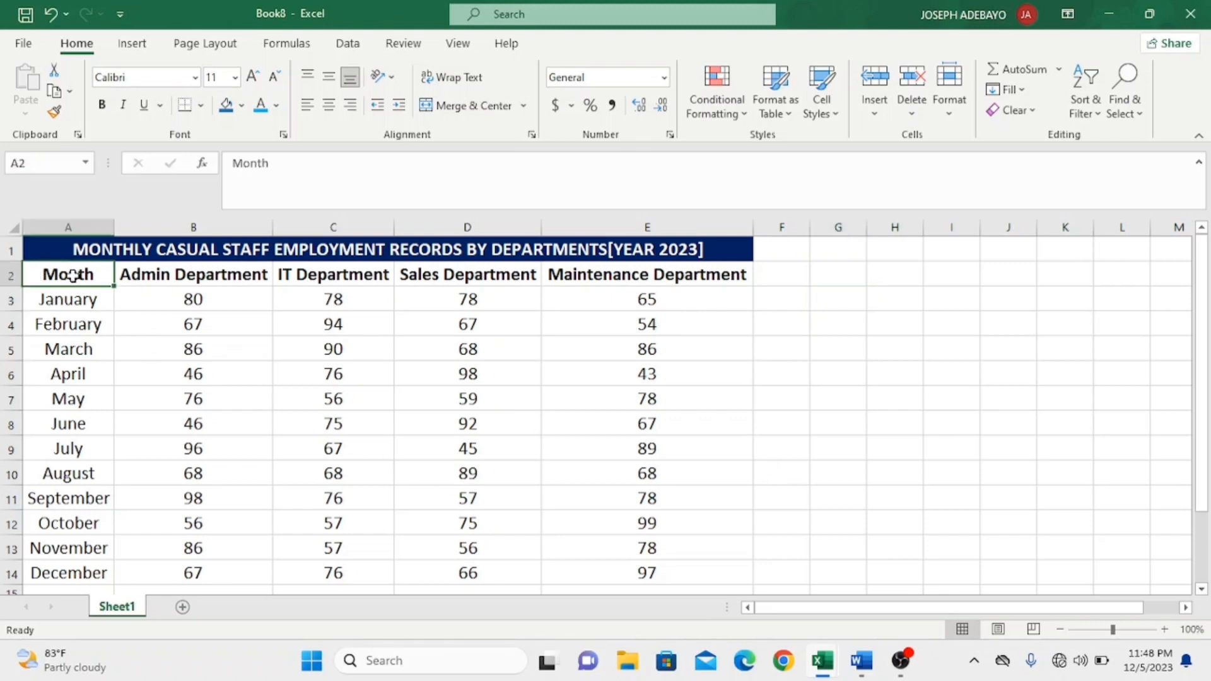
drag(73, 276, 588, 571)
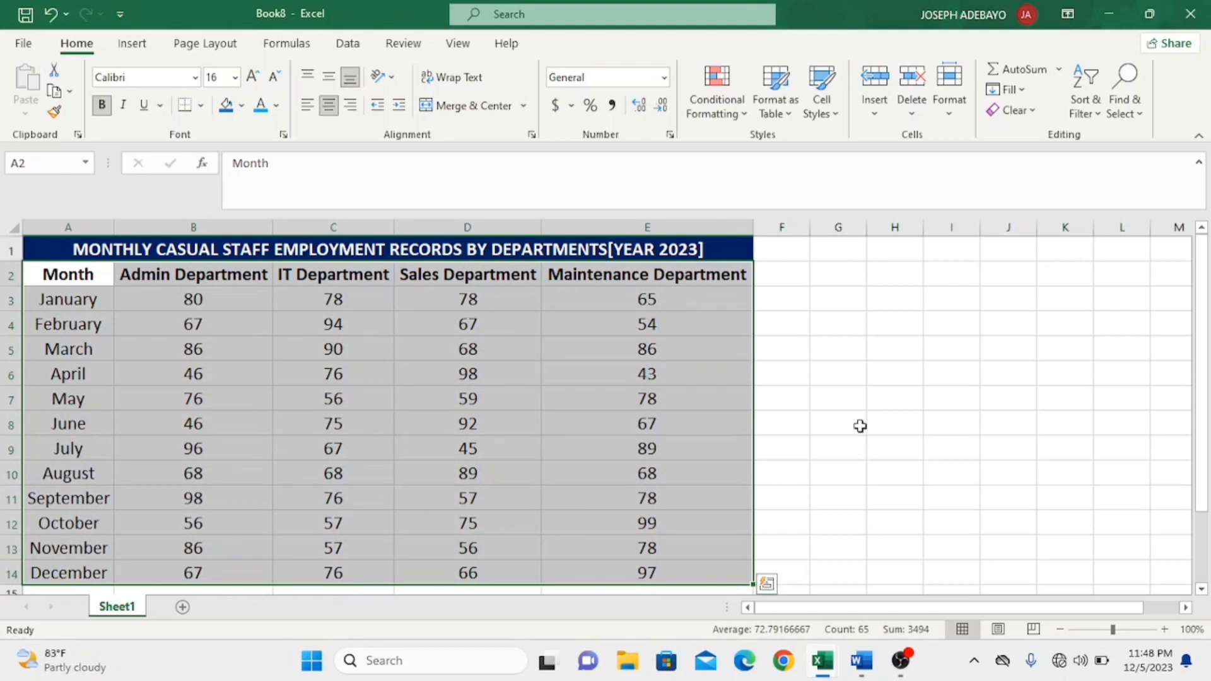
click(745, 120)
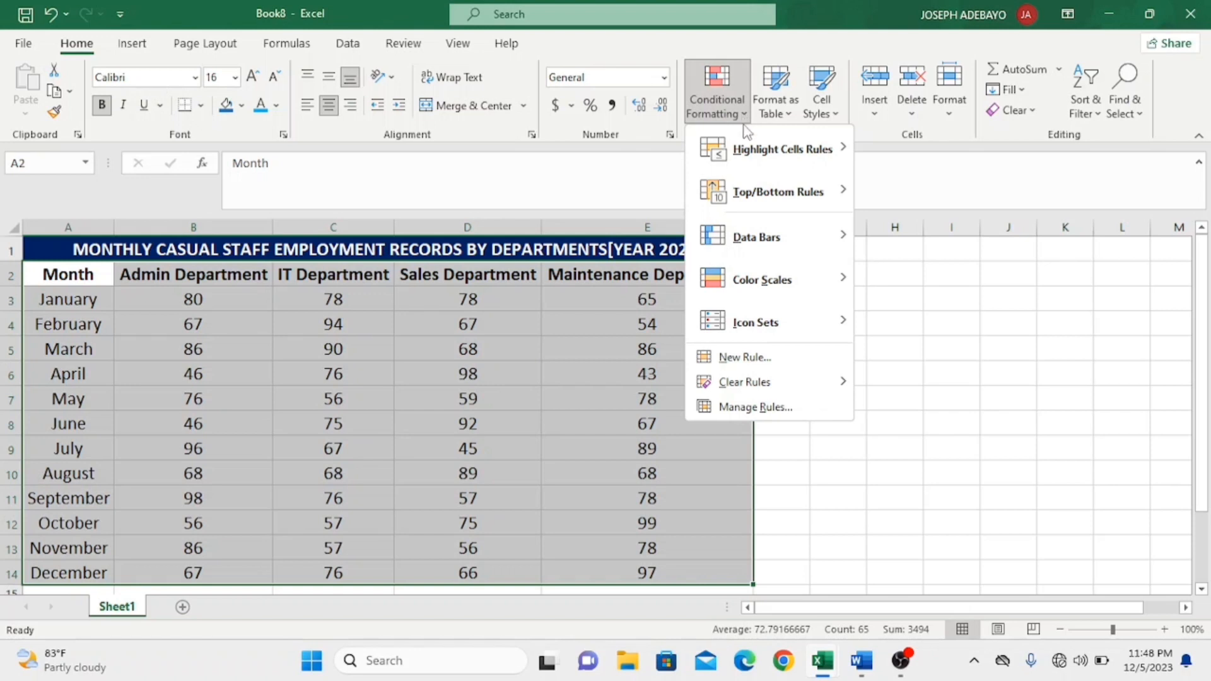
mouse_move(768, 281)
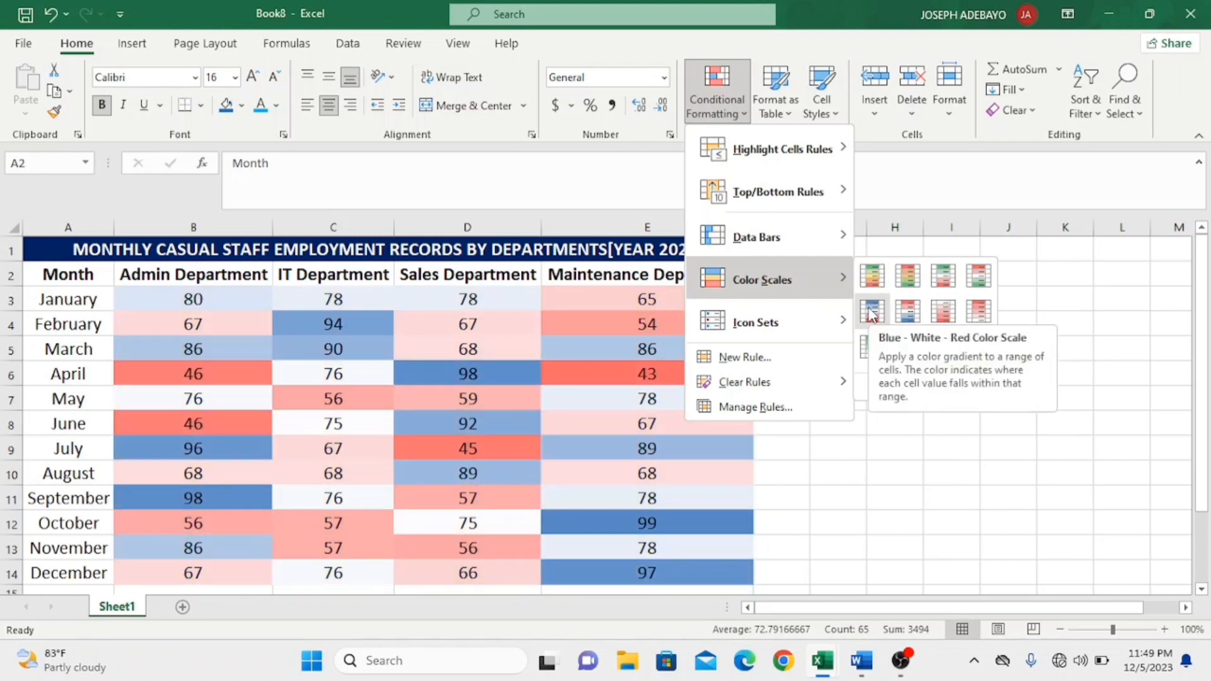
click(869, 309)
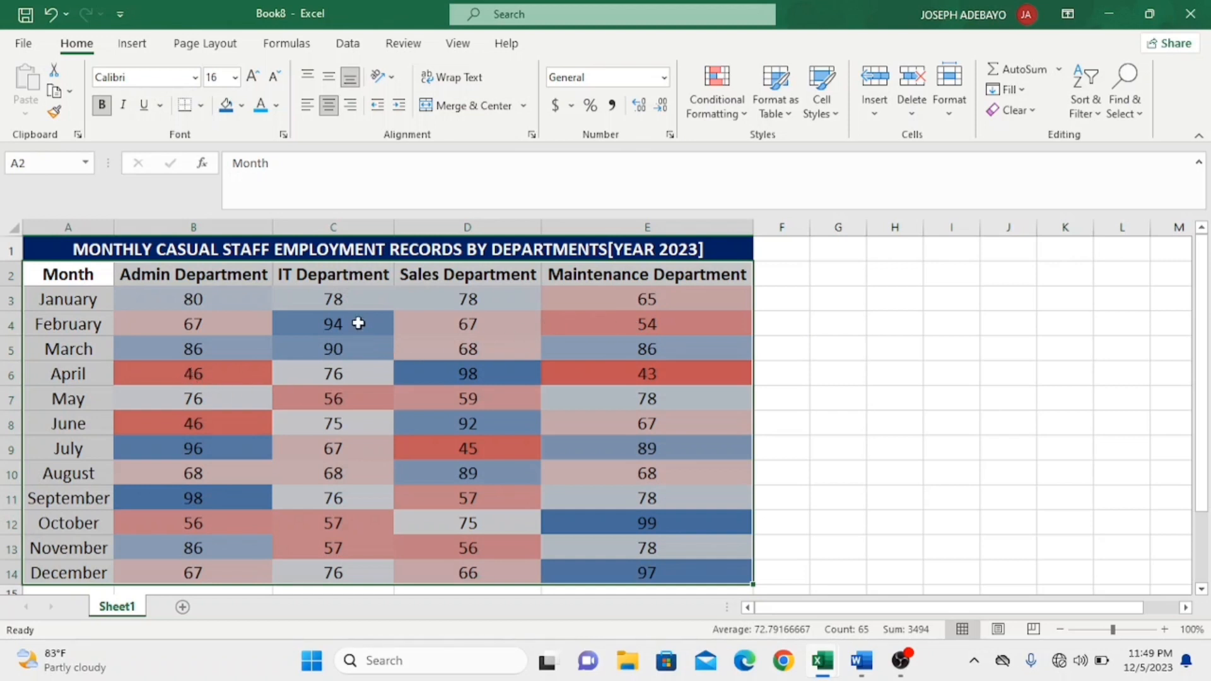
scroll(624, 517, down, 1)
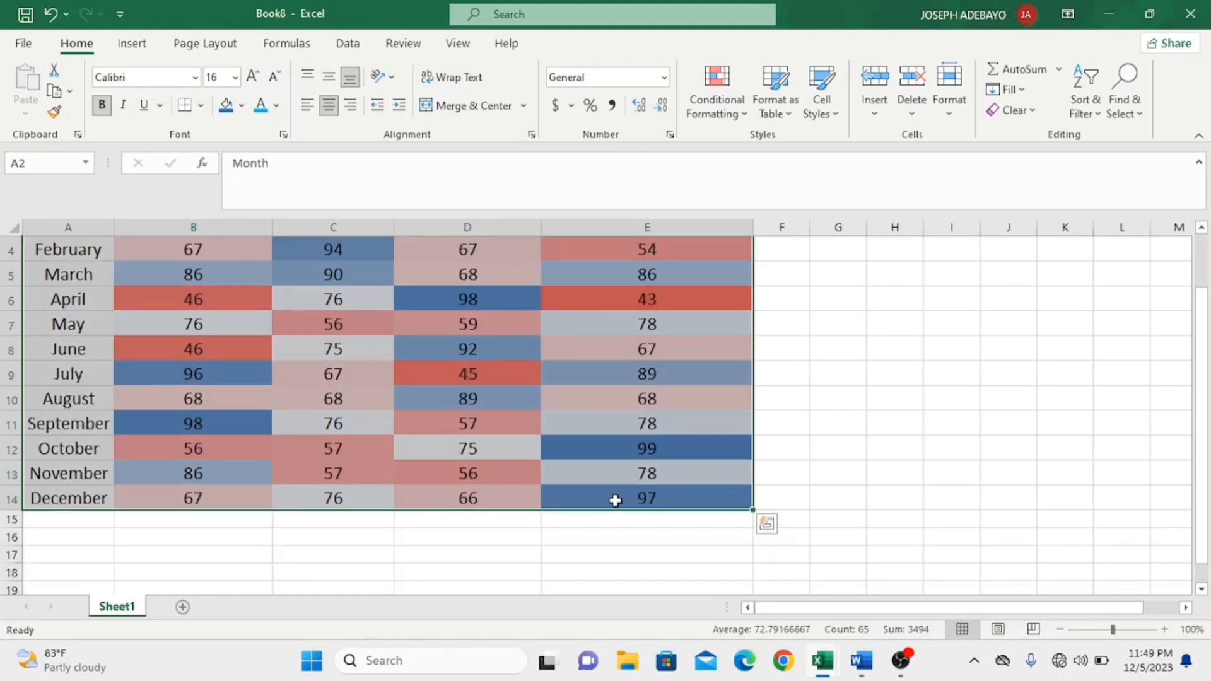
scroll(614, 500, up, 1)
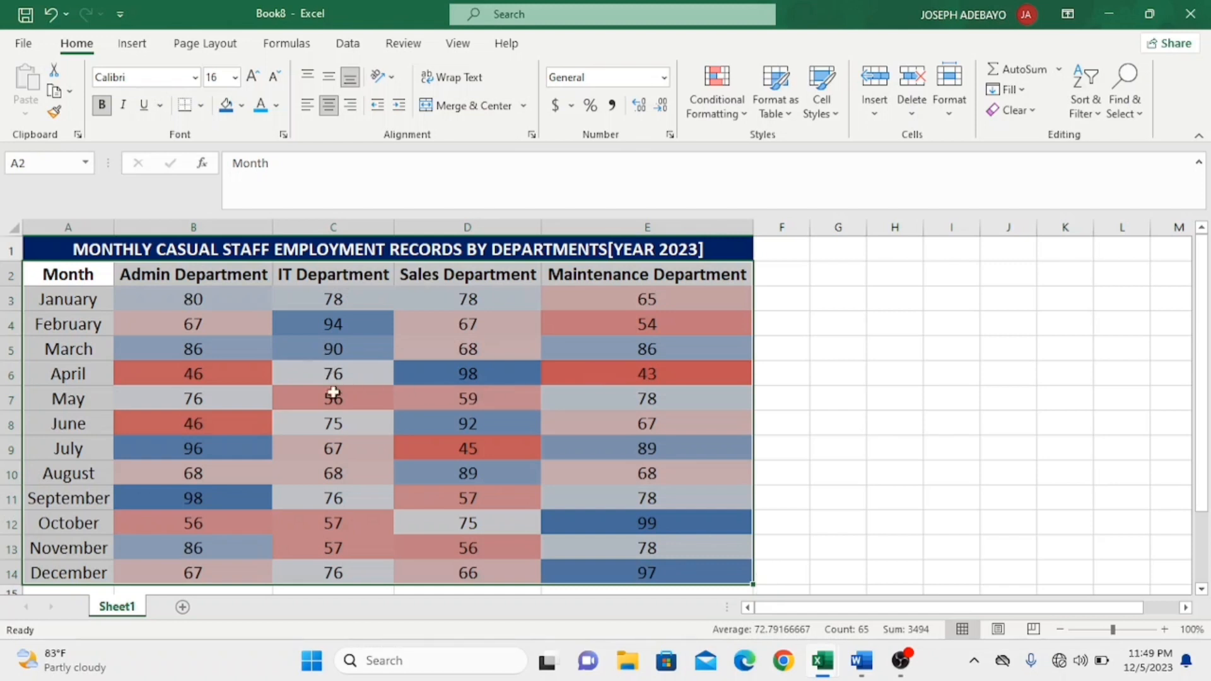
scroll(349, 466, down, 1)
scroll(348, 466, up, 1)
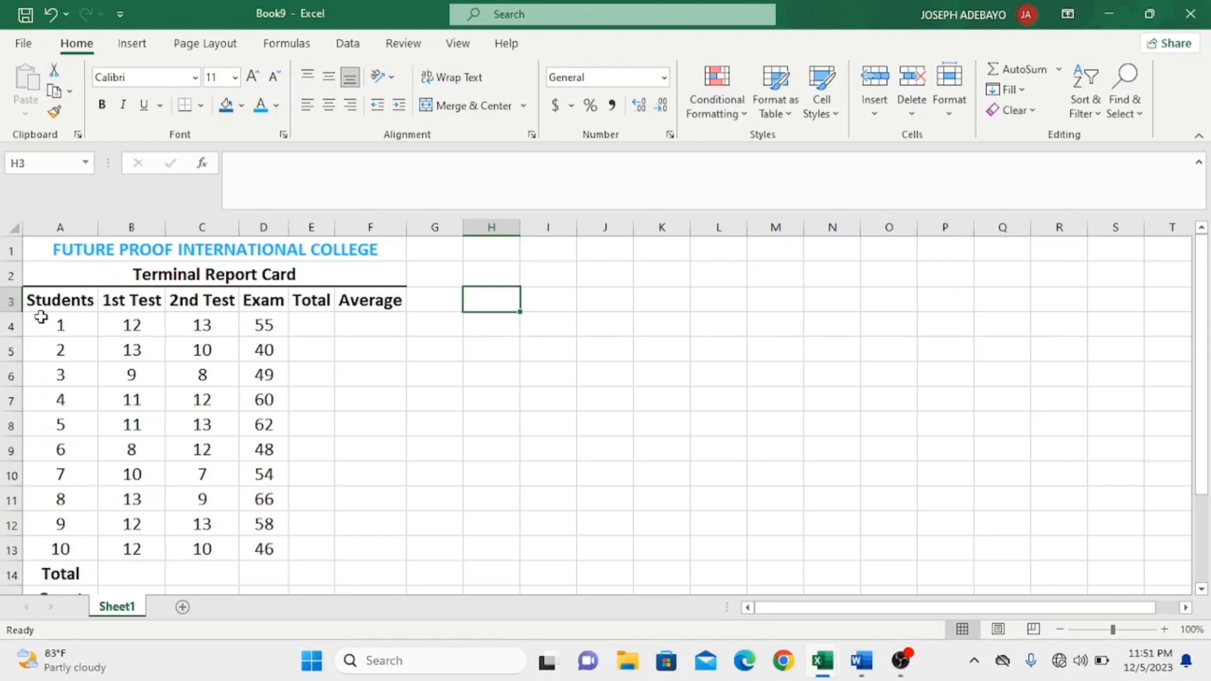
Insert a 3-D pie chart in the report card from the student numbers in A4:A13 and the exam scores in D4:D13.
drag(46, 320, 72, 550)
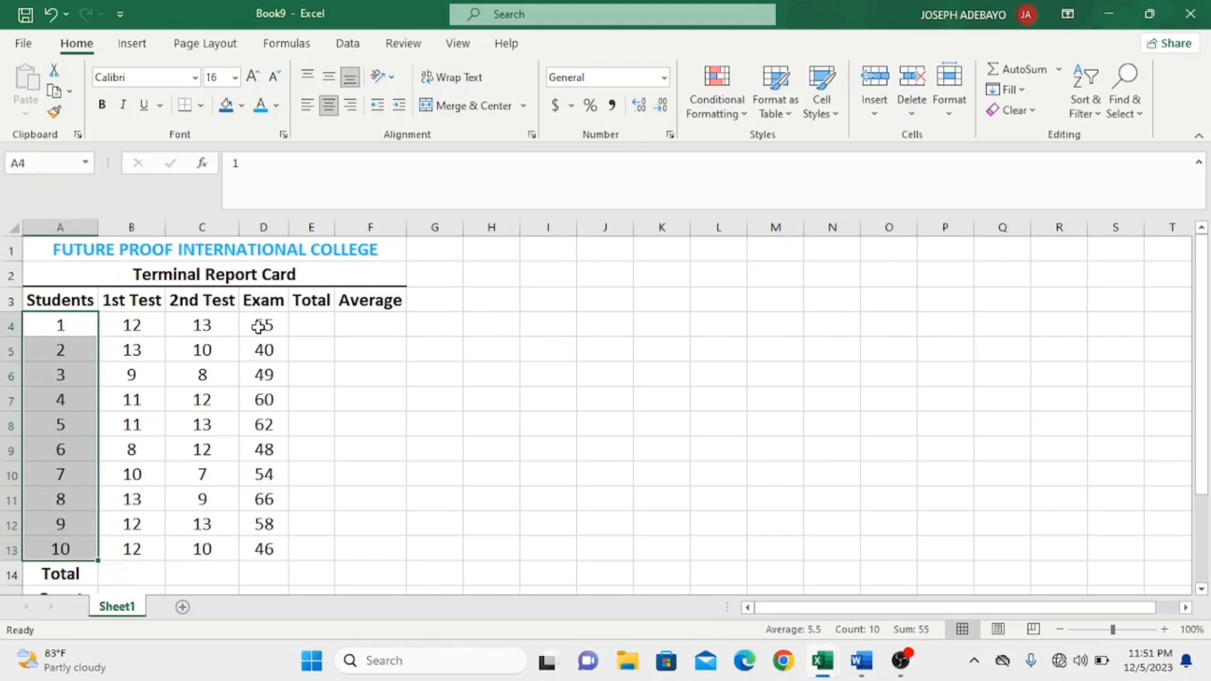
drag(256, 314, 267, 549)
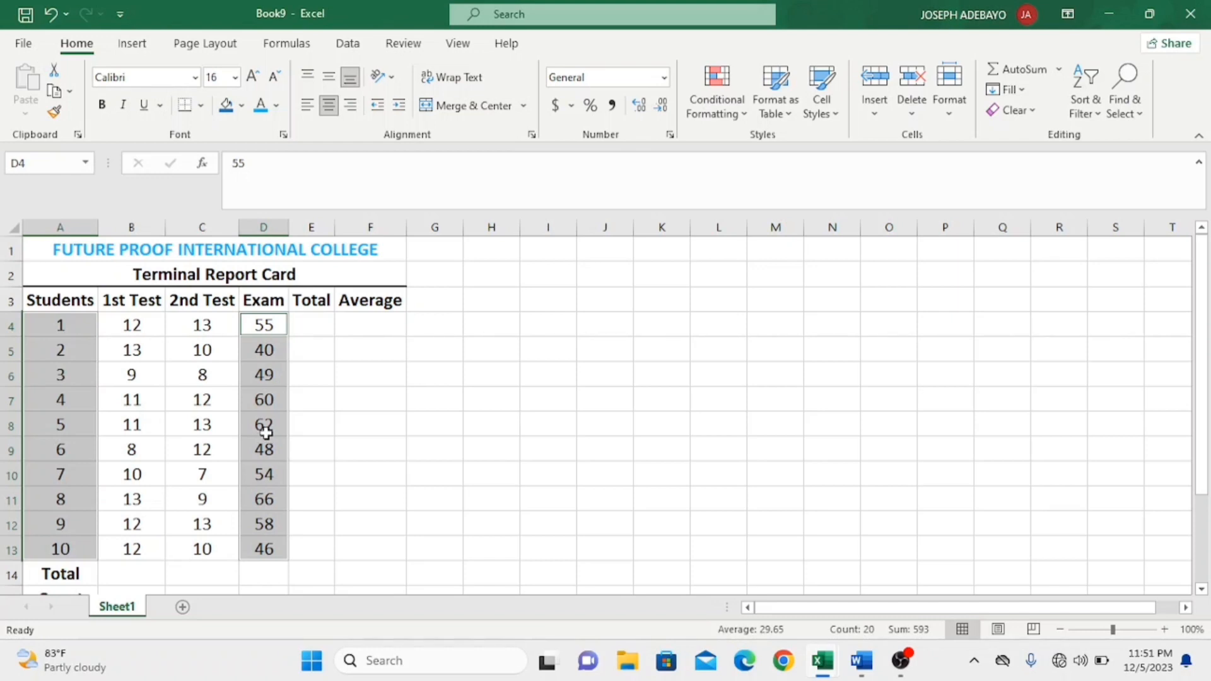
click(138, 48)
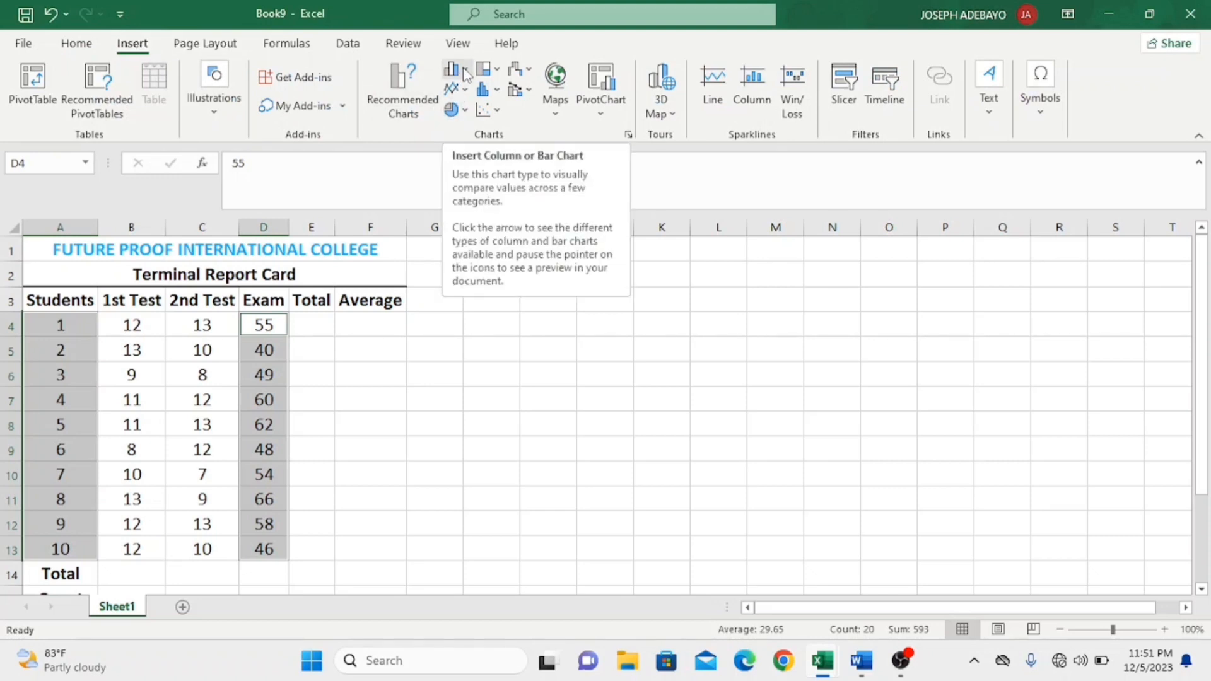
click(465, 112)
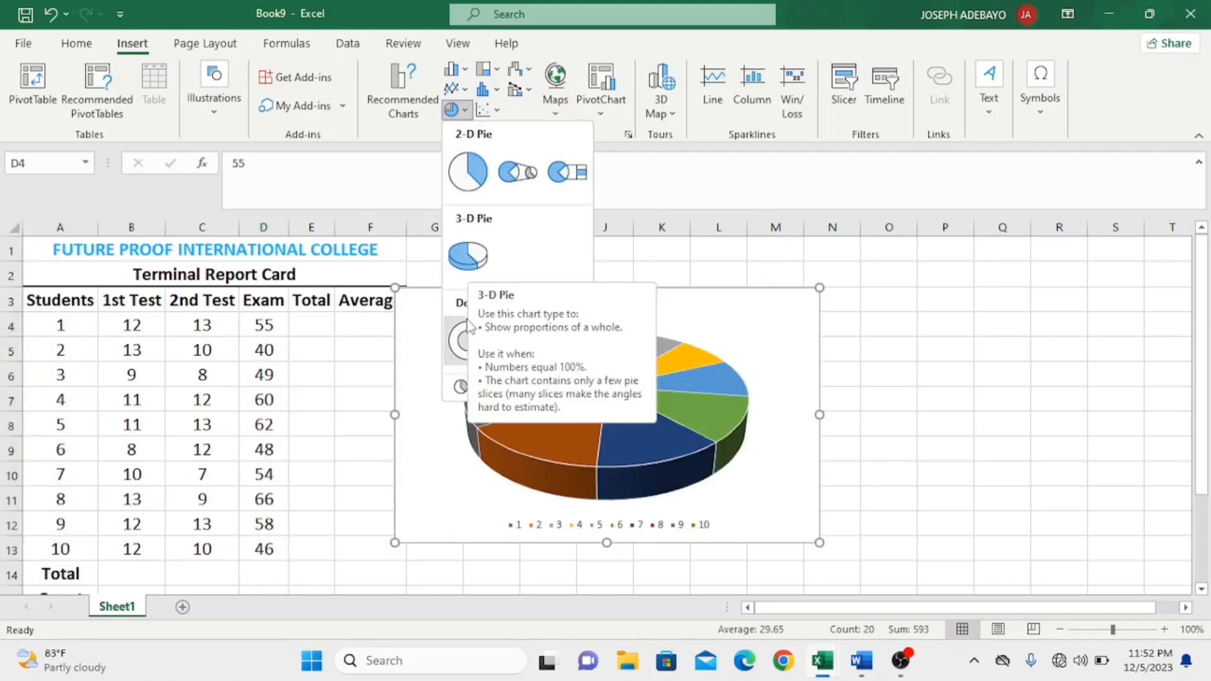
click(469, 252)
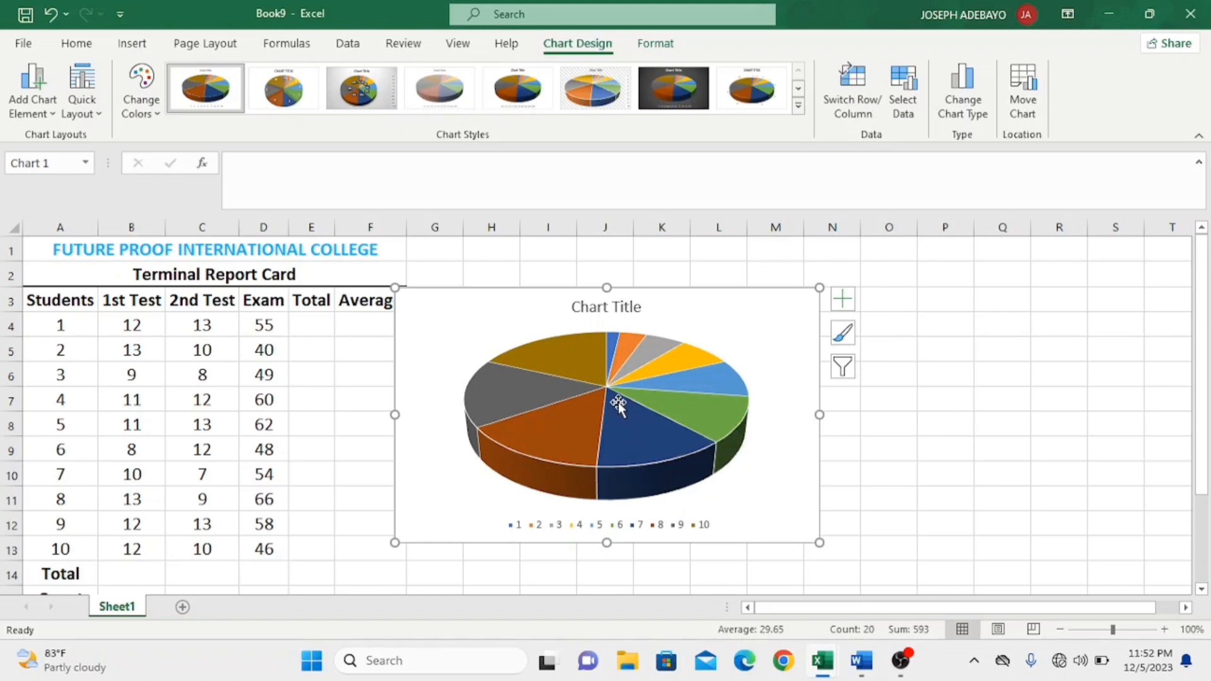
mouse_move(618, 403)
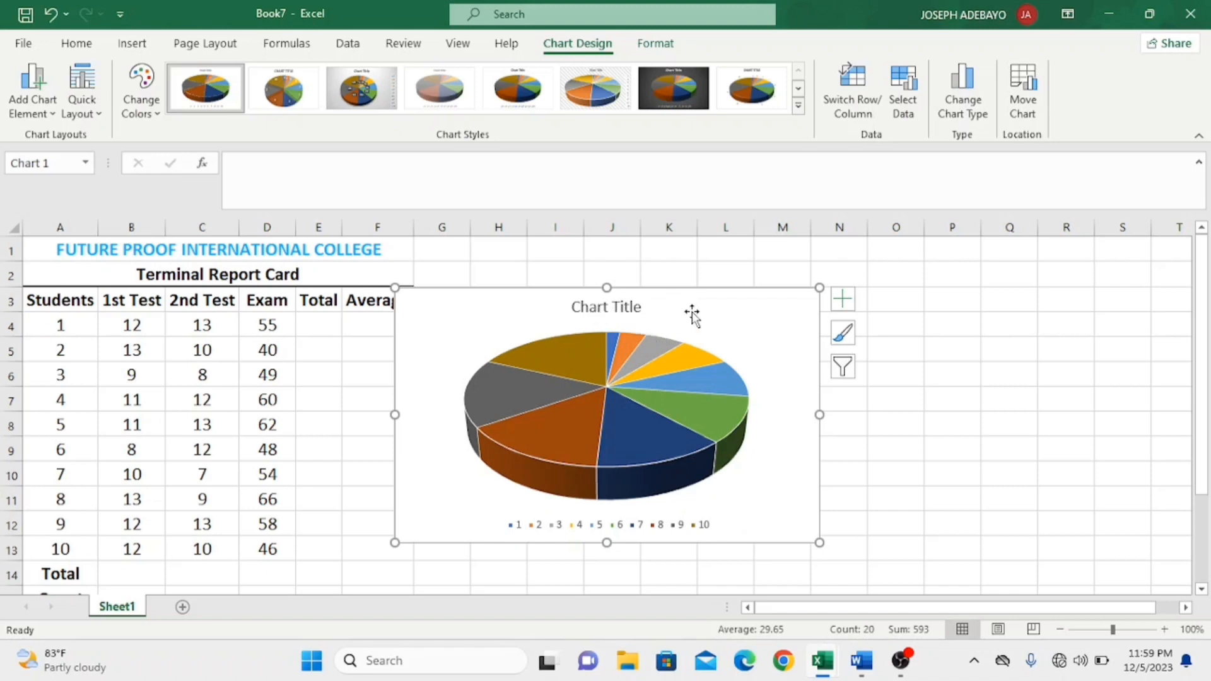
Examine the pie chart's available elements and styles, and preview its Colorful and Monochromatic color palettes.
click(841, 303)
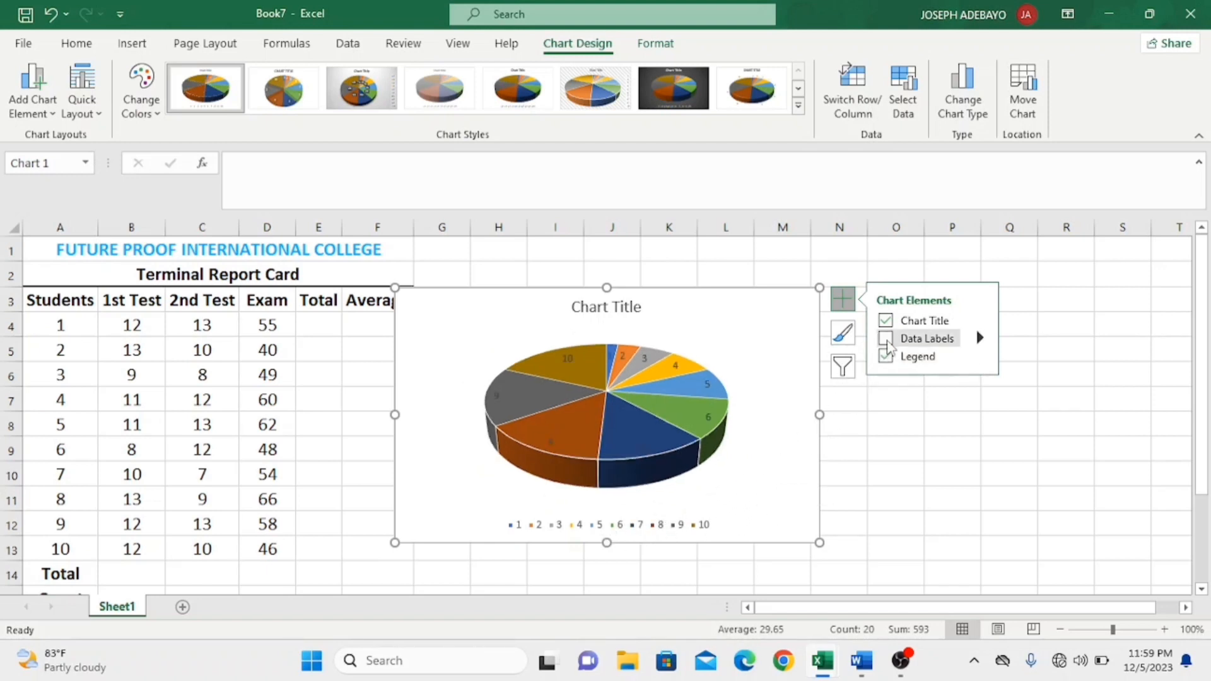
click(844, 332)
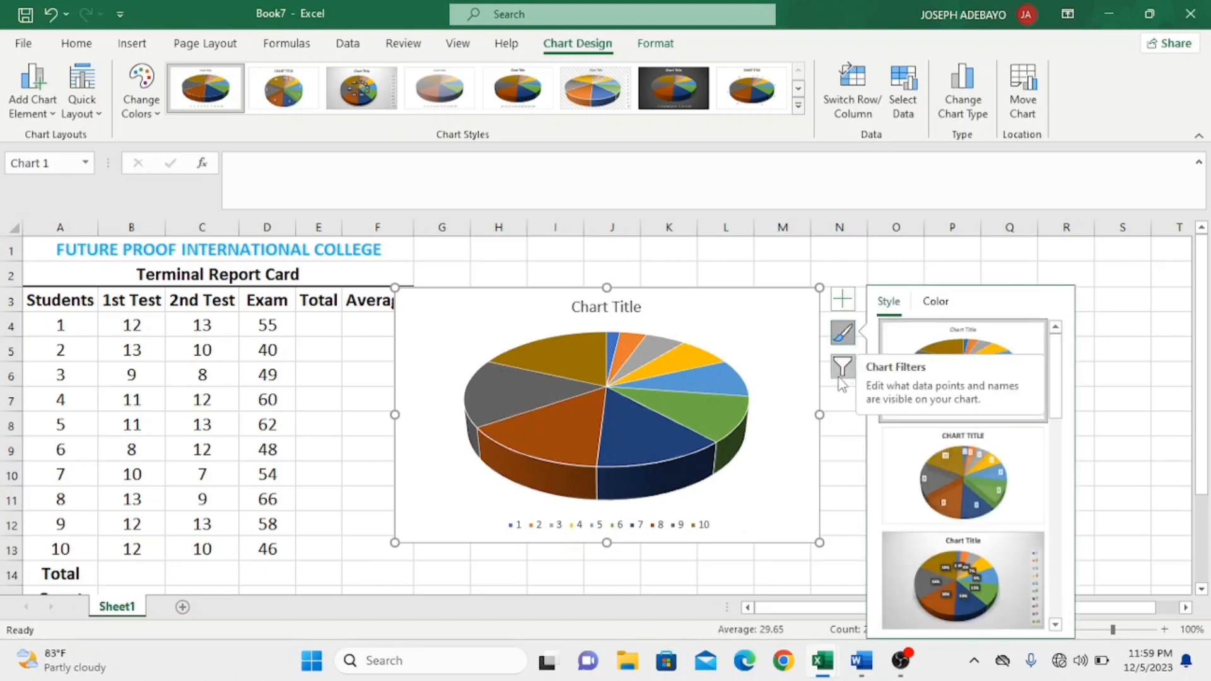
click(934, 303)
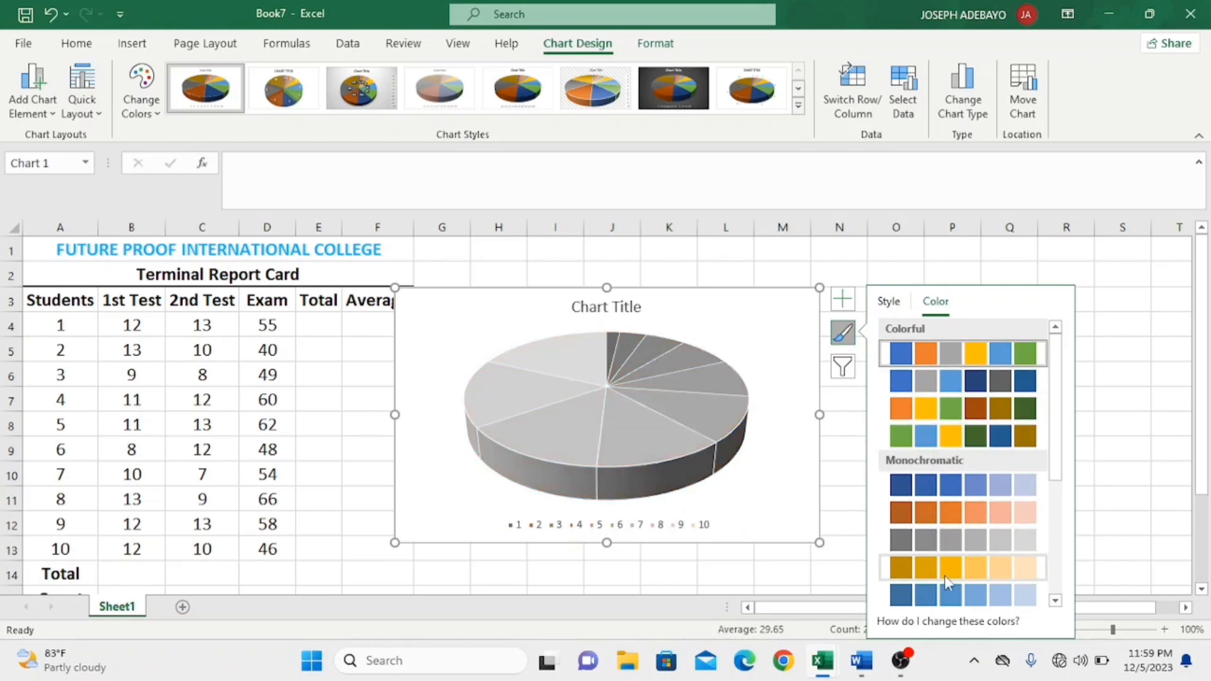
scroll(944, 575, down, 1)
scroll(944, 584, down, 2)
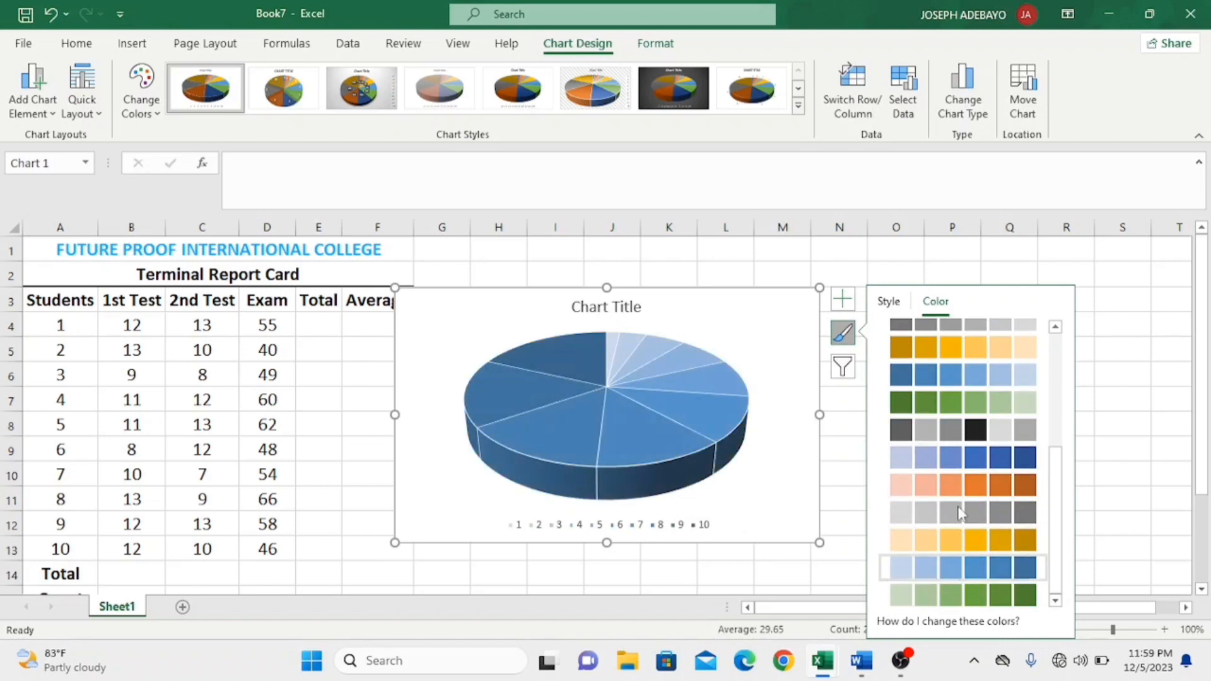
scroll(969, 448, up, 3)
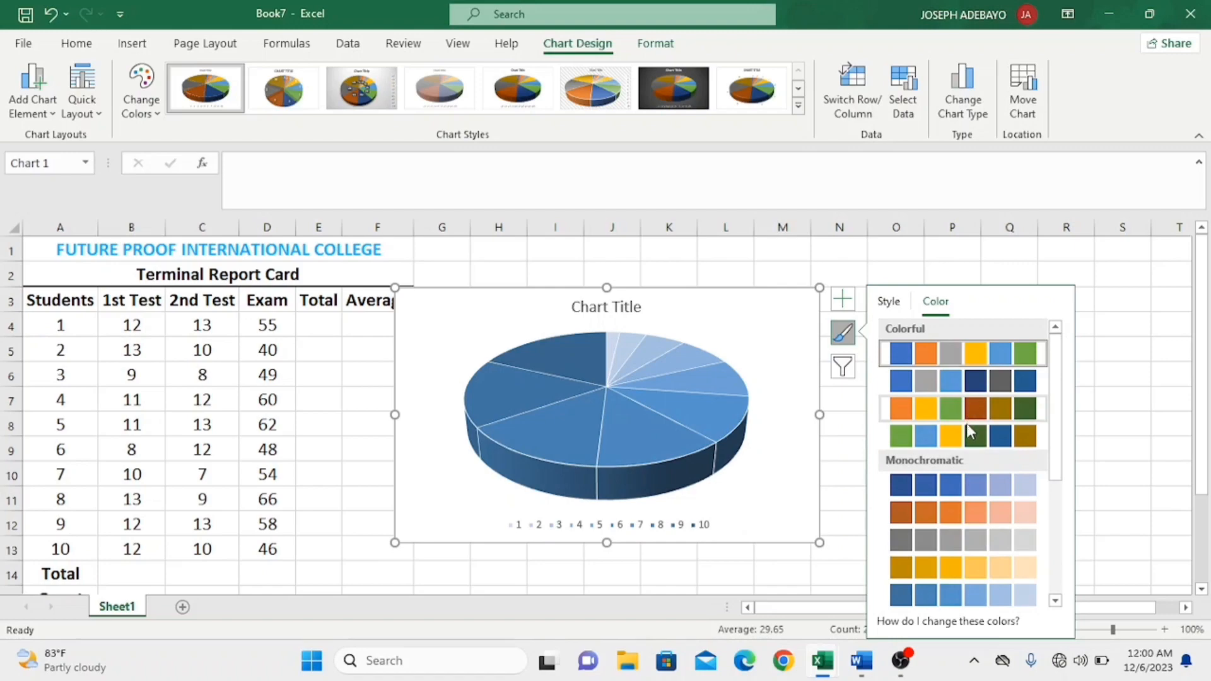